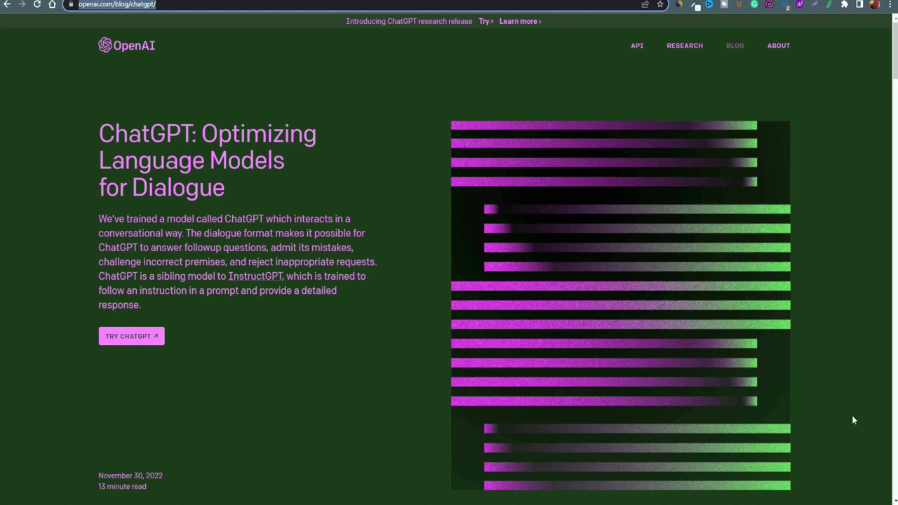
Switch to Fiverr and browse the gigs in the "business name" search results, checking the Writing & Translation categories.
click(379, 1)
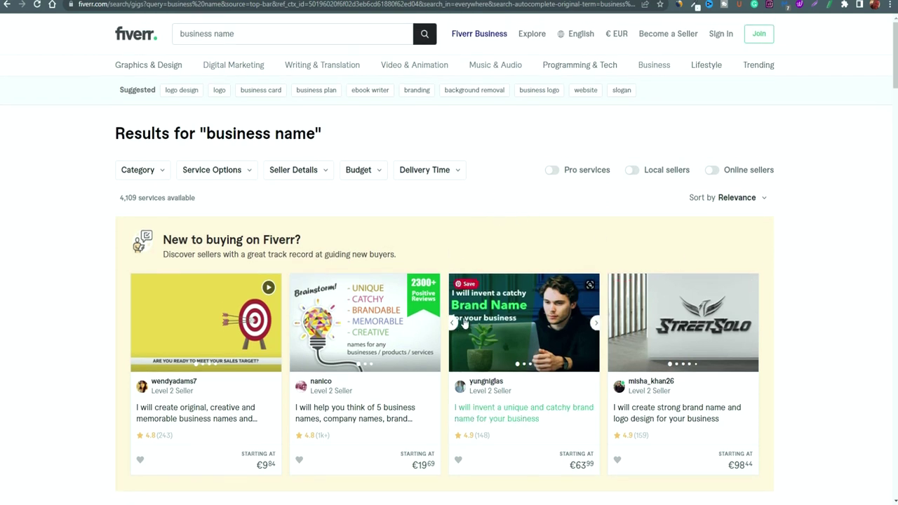
scroll(463, 323, down, 2)
scroll(822, 297, up, 2)
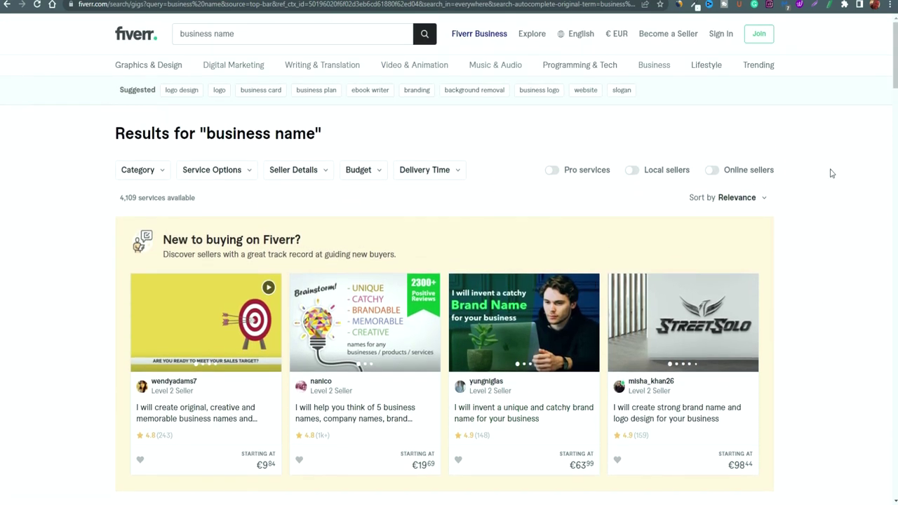
scroll(822, 214, down, 1)
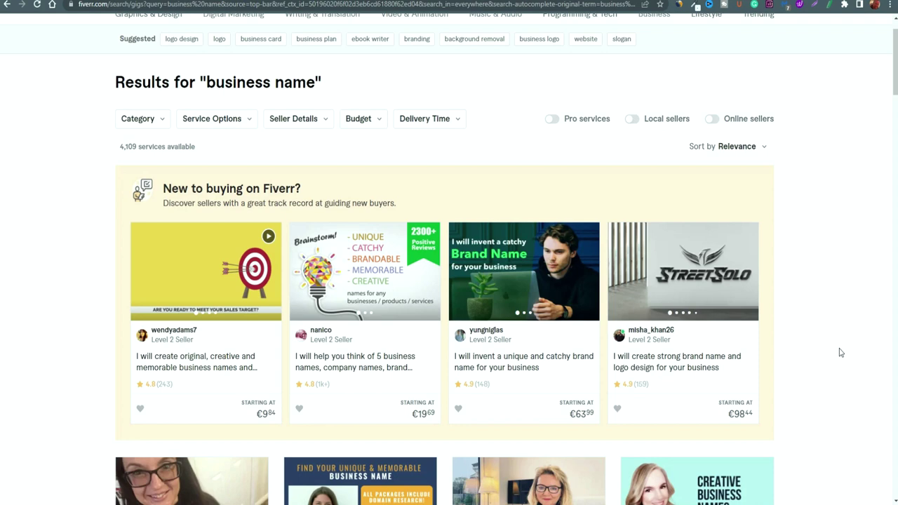
scroll(841, 353, down, 4)
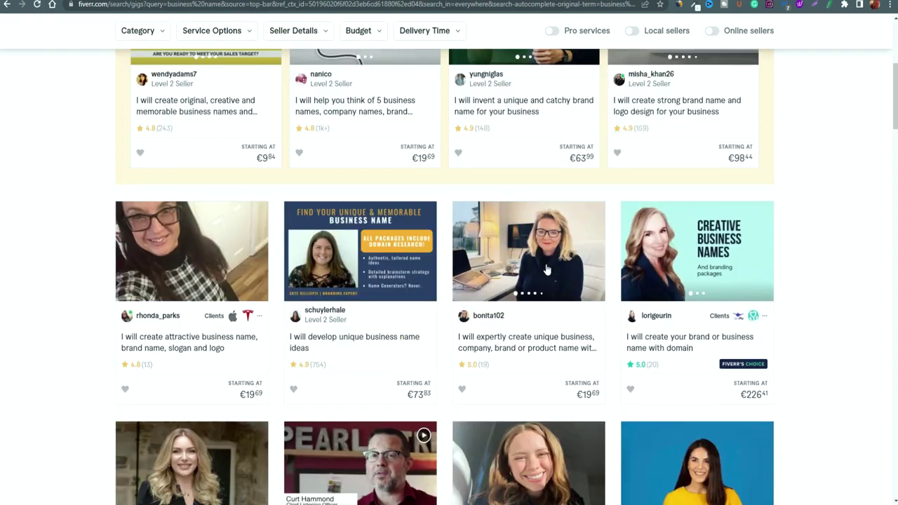
scroll(868, 297, down, 4)
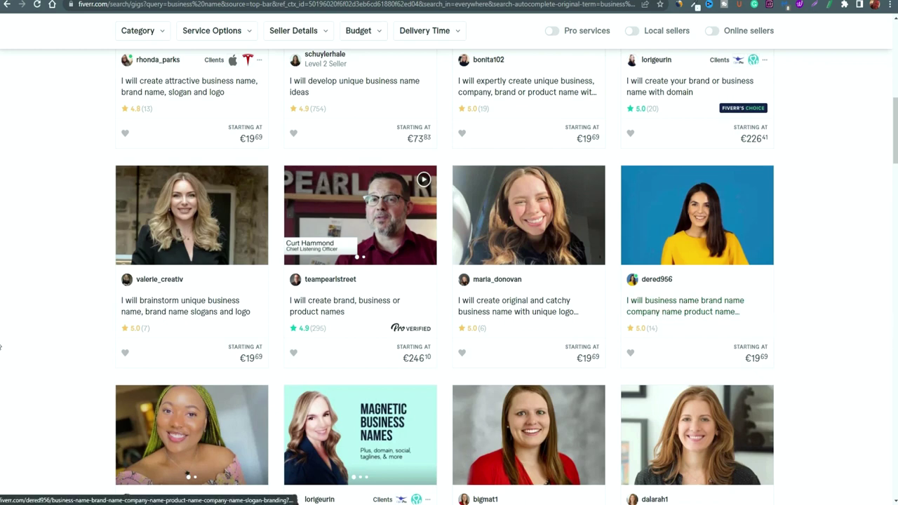
scroll(841, 268, up, 3)
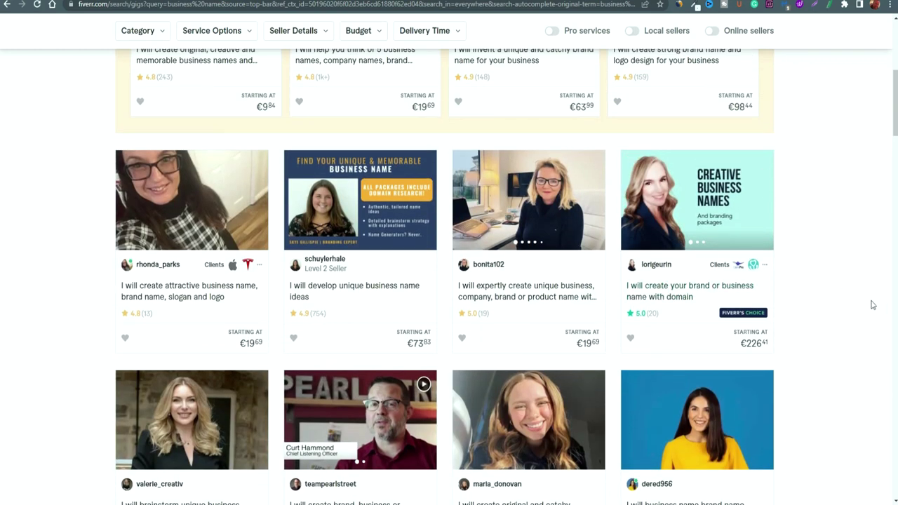
scroll(868, 304, up, 4)
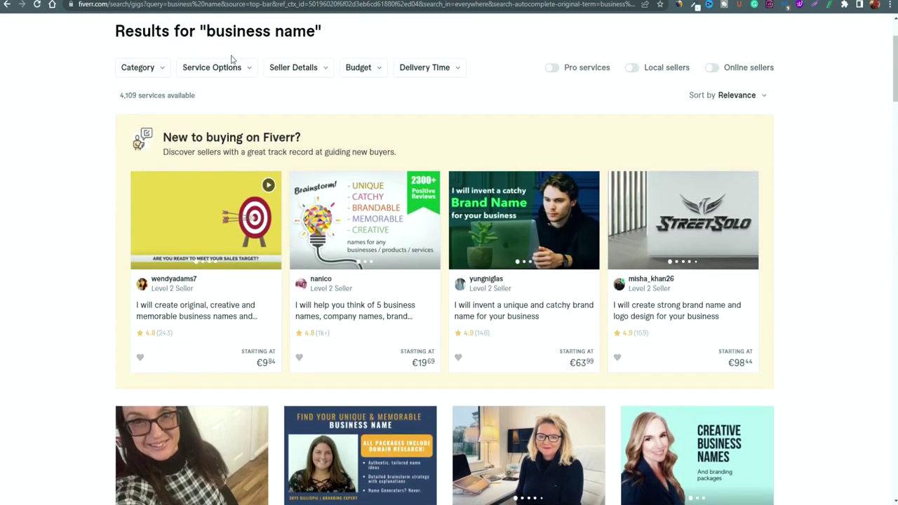
scroll(232, 59, up, 2)
mouse_move(330, 73)
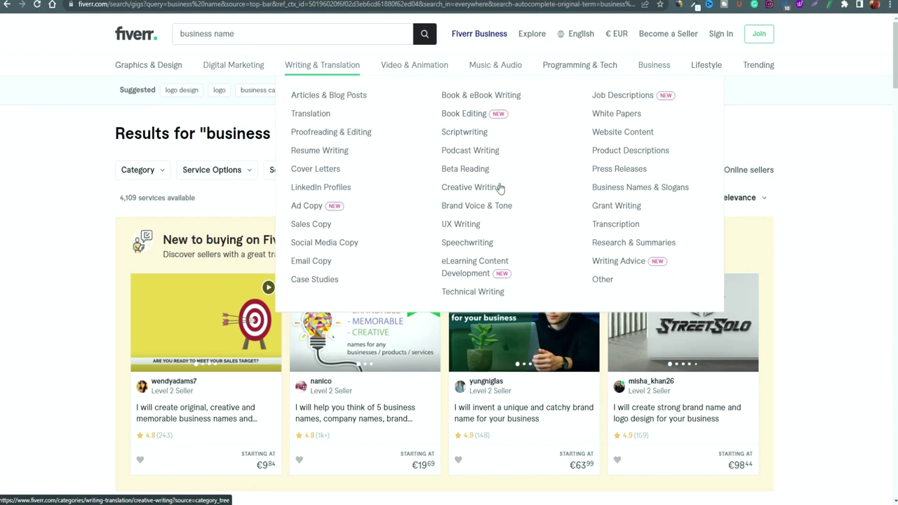
scroll(896, 345, down, 1)
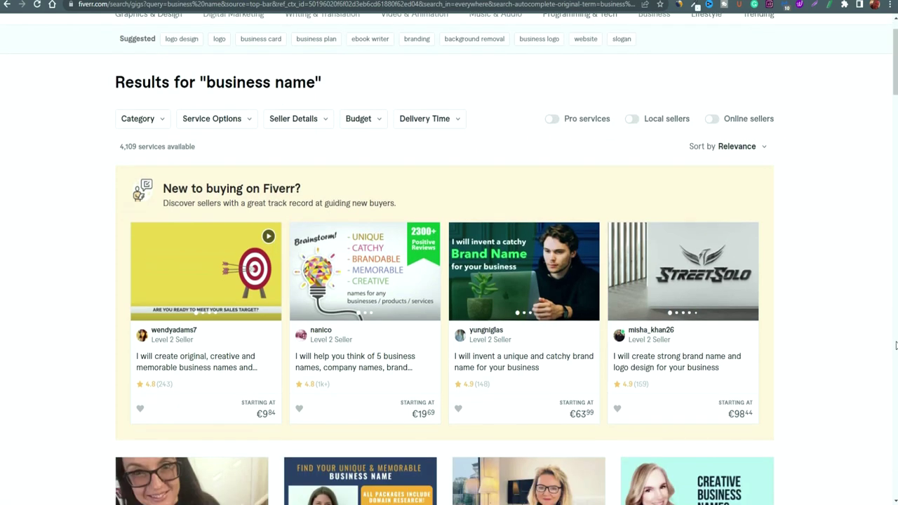
scroll(896, 345, down, 7)
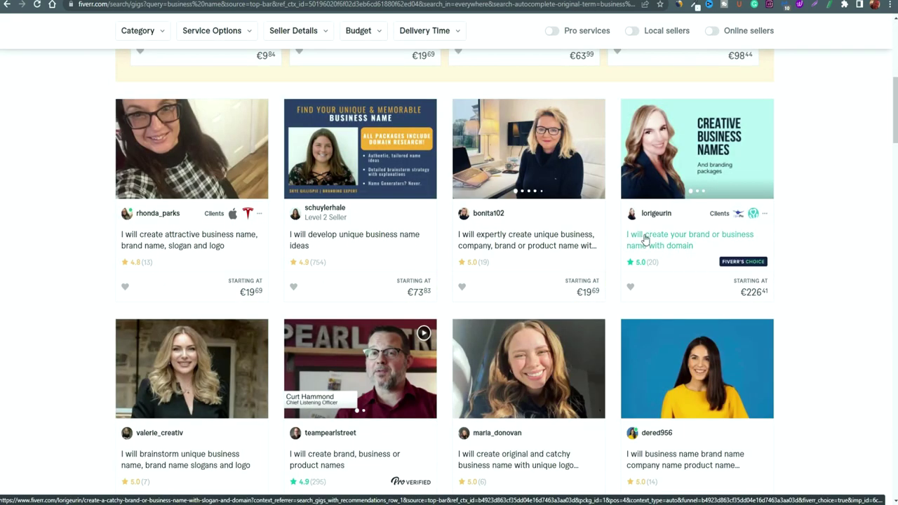
Open the Fiverr's Choice gig for creating a brand or business name with domain and view its overview.
click(645, 240)
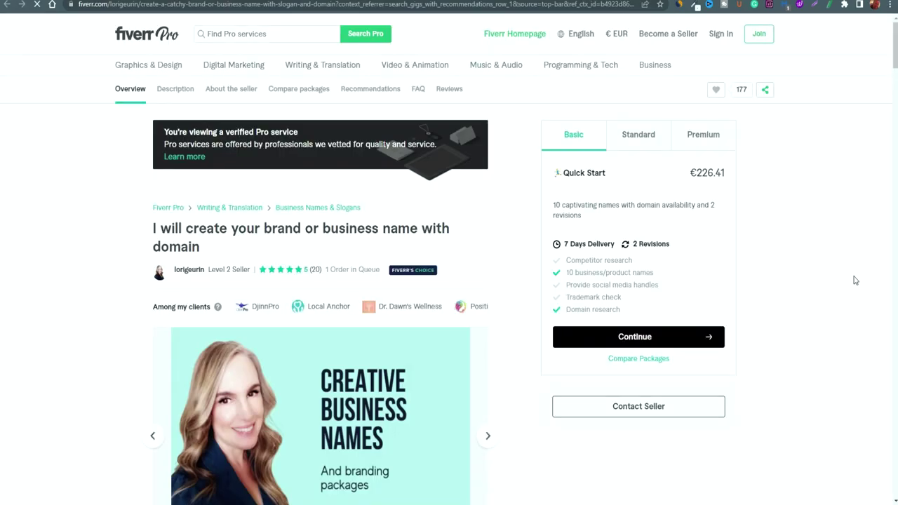
scroll(854, 282, down, 3)
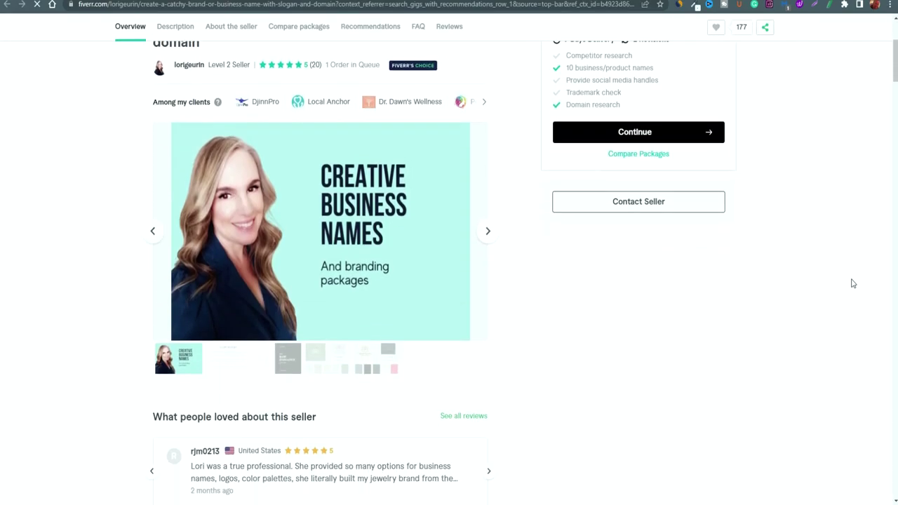
scroll(842, 283, up, 1)
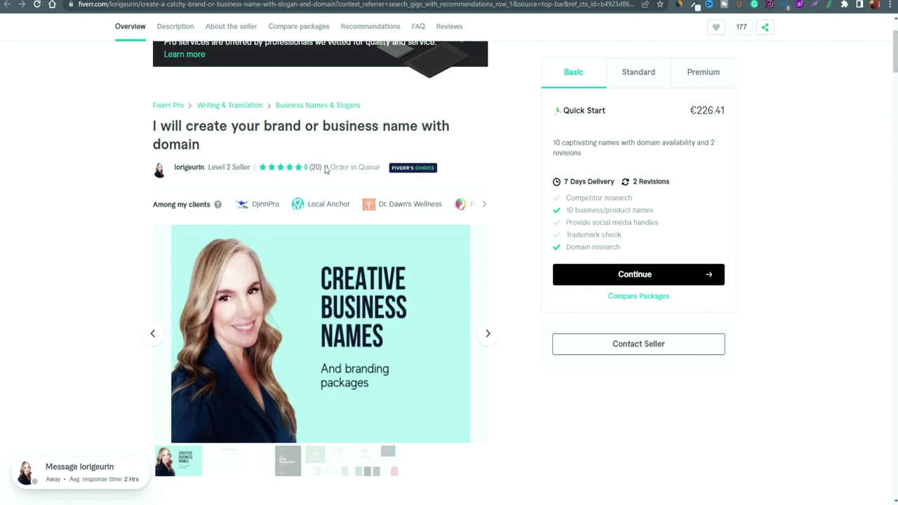
Compare the prices and included services of the gig's Basic, Standard and Premium packages.
scroll(325, 169, down, 5)
click(641, 81)
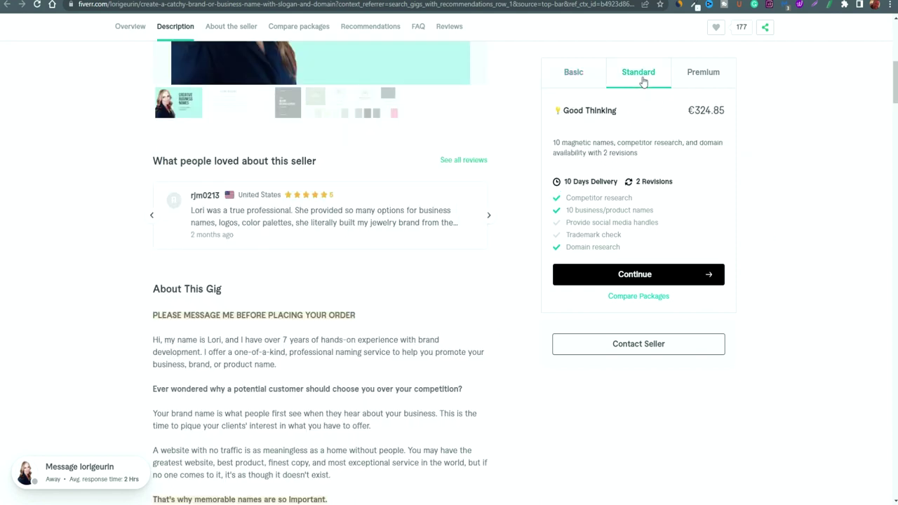
click(694, 82)
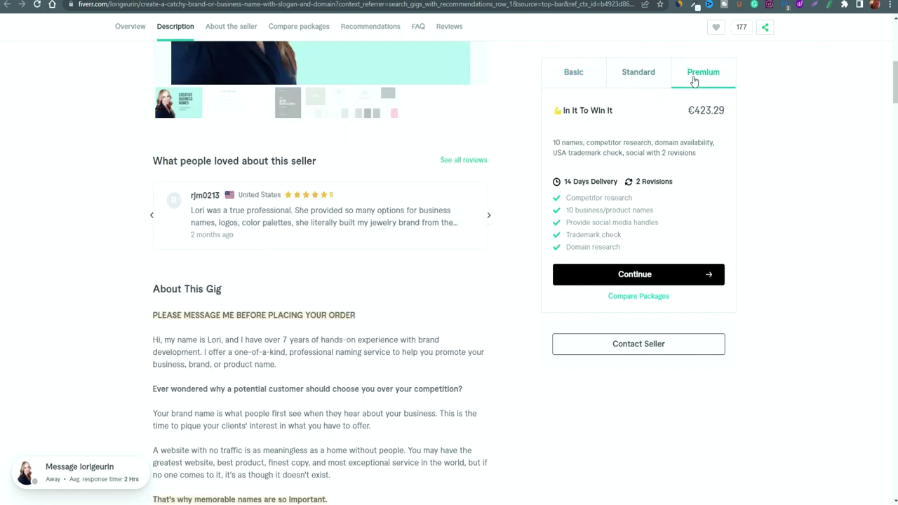
click(638, 81)
click(563, 80)
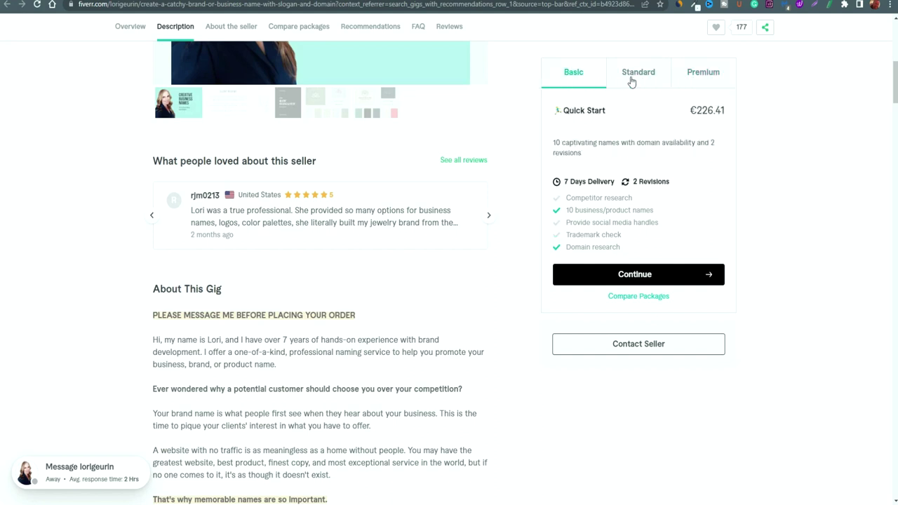
click(705, 83)
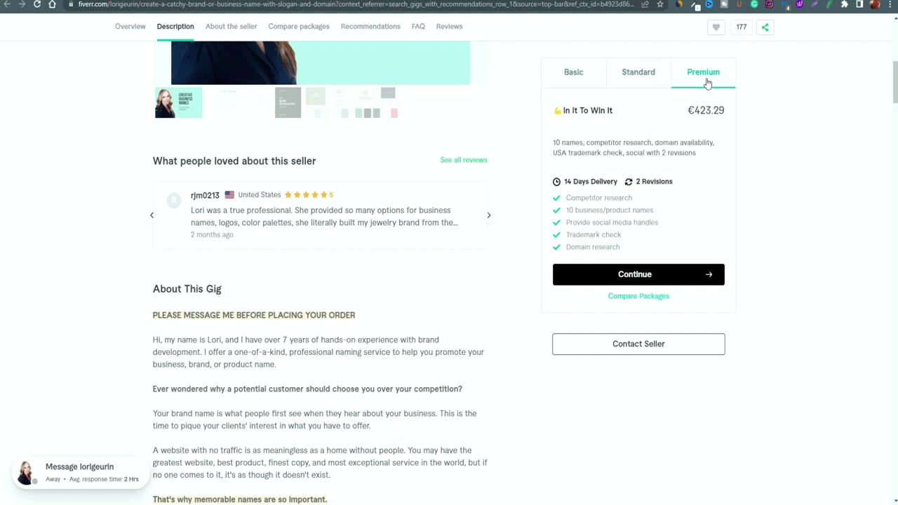
click(621, 83)
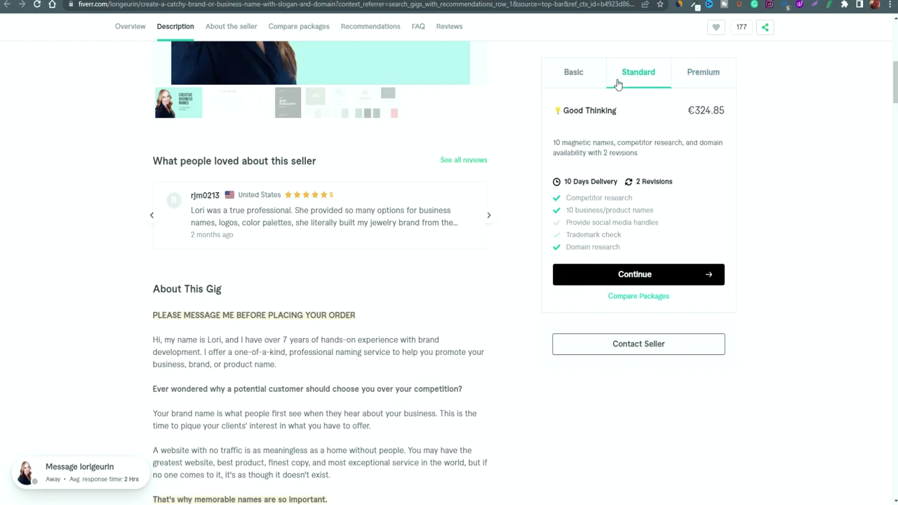
click(574, 81)
click(693, 78)
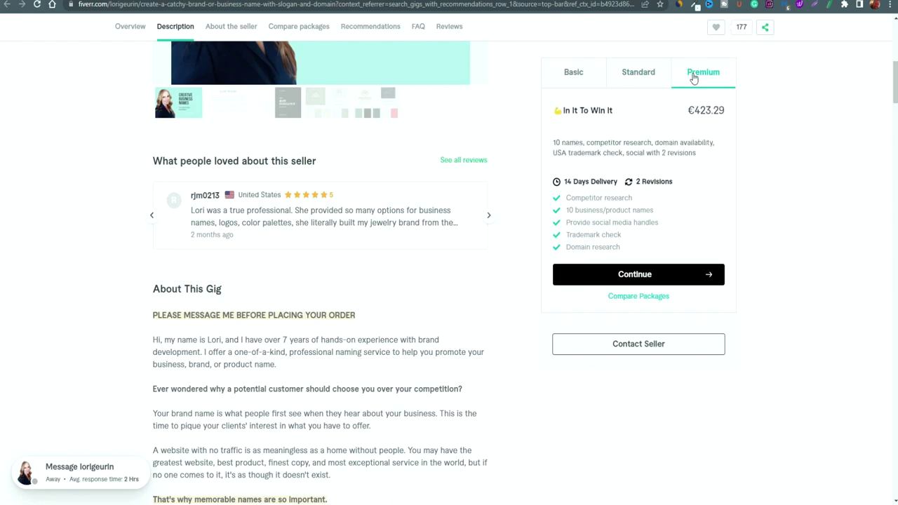
Show the gig's Basic package and highlight its price.
click(588, 80)
scroll(825, 157, up, 5)
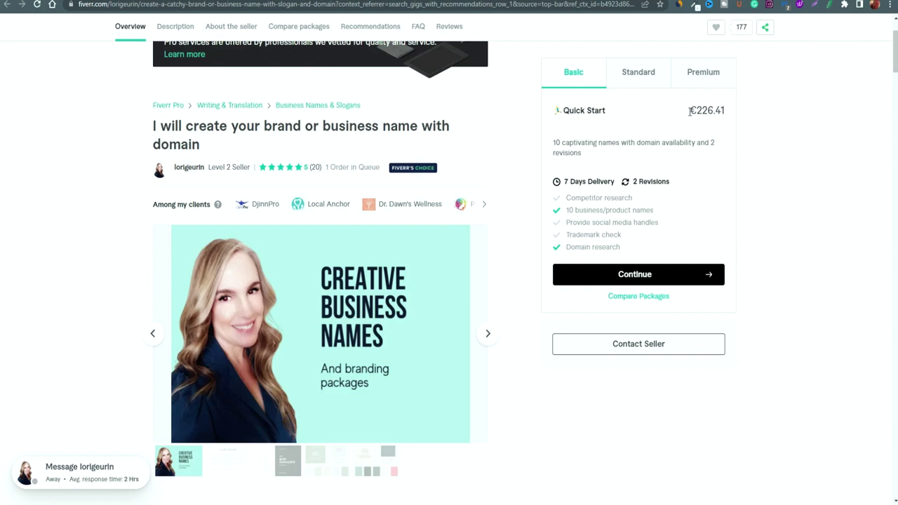
drag(688, 111, 724, 112)
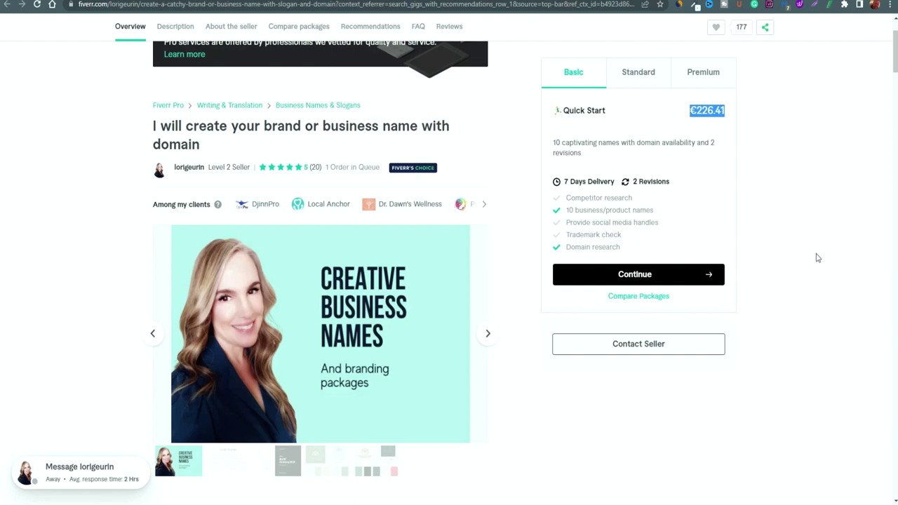
Read through the gig page, examining the client review, the About This Gig description and the list of what buyers get.
scroll(481, 224, up, 2)
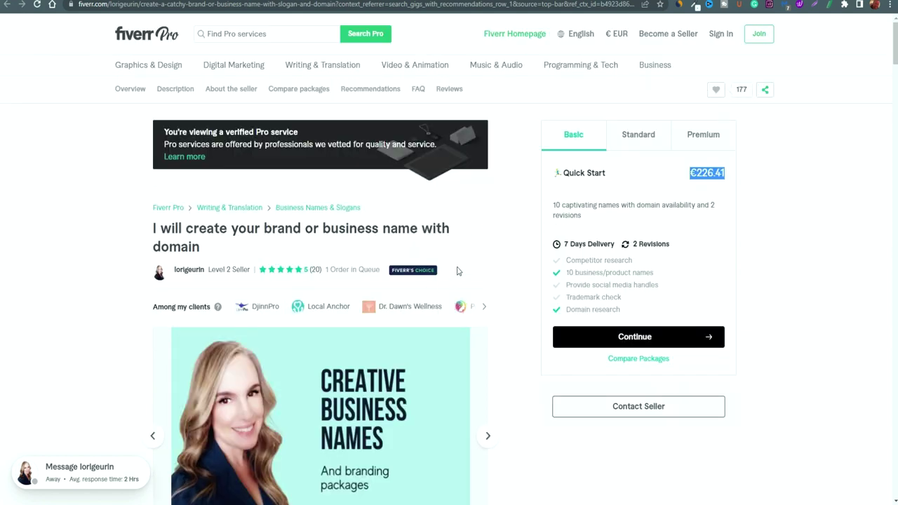
scroll(440, 286, down, 2)
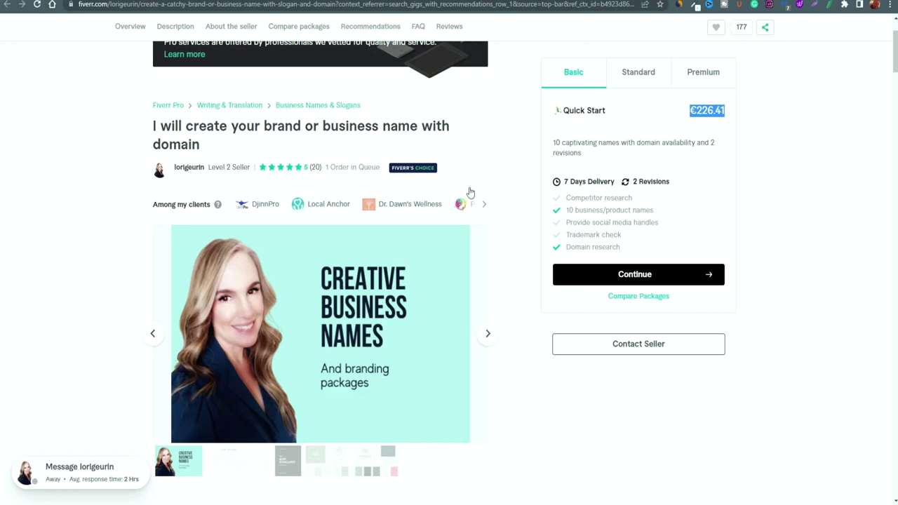
scroll(437, 291, down, 3)
scroll(437, 309, down, 4)
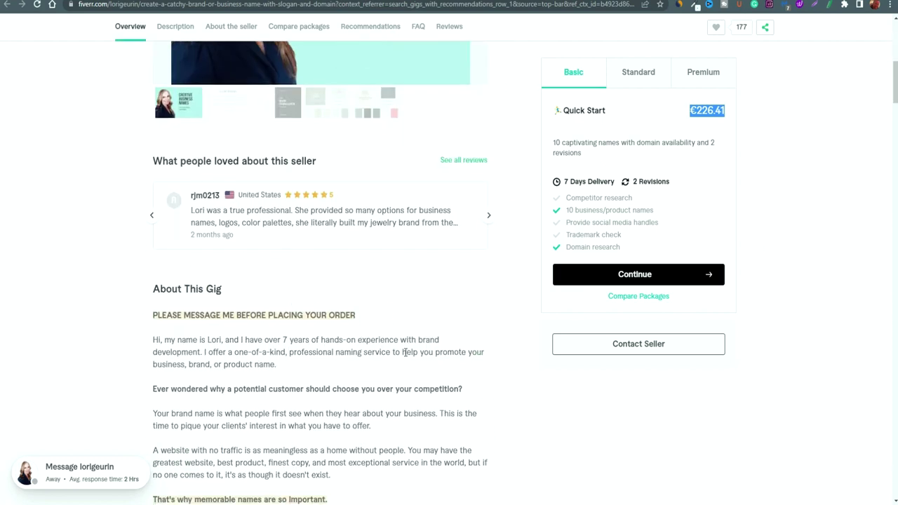
scroll(310, 398, down, 3)
scroll(329, 411, down, 1)
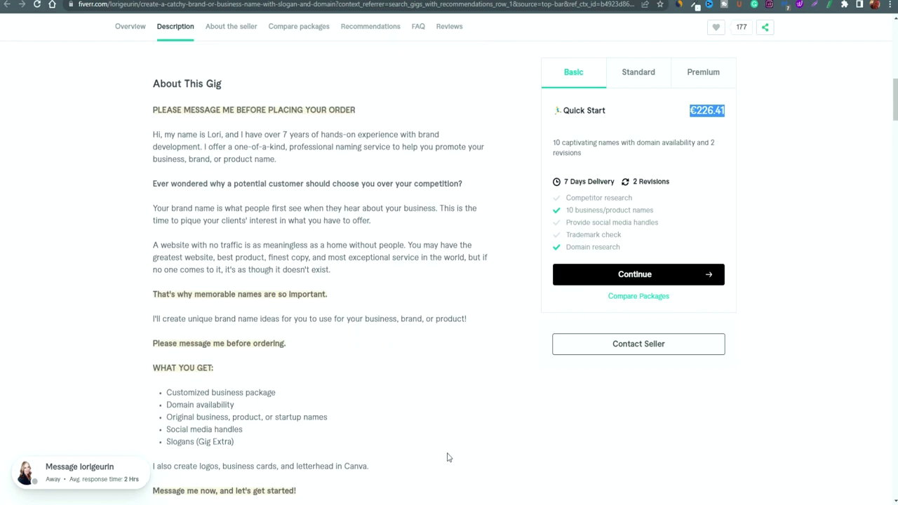
scroll(421, 421, down, 3)
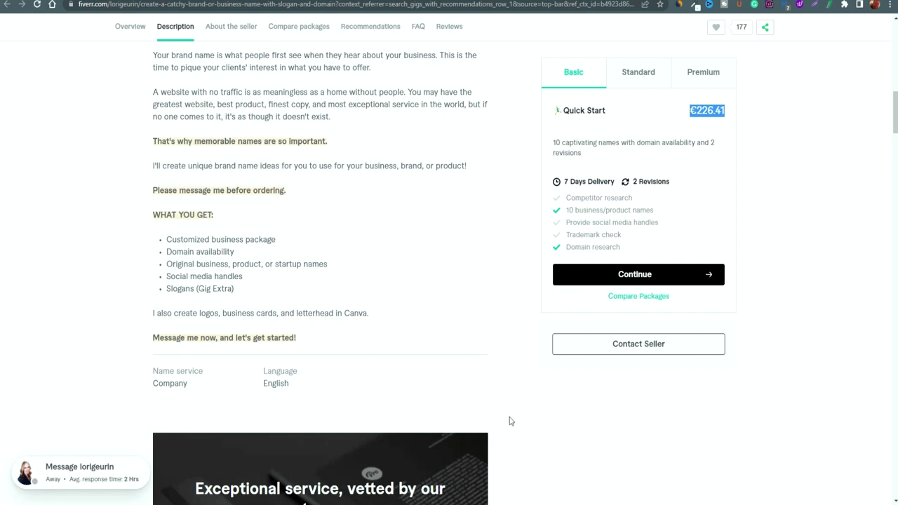
scroll(465, 416, up, 3)
scroll(465, 416, up, 2)
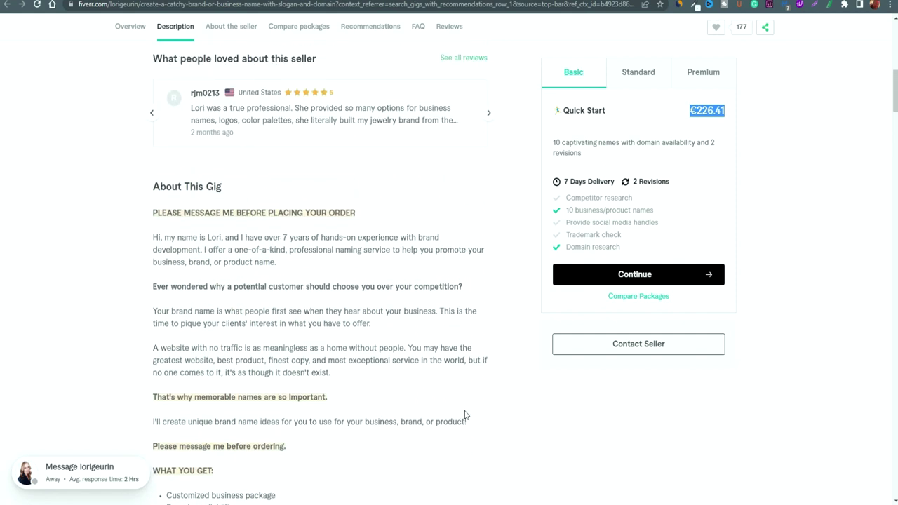
scroll(463, 413, up, 1)
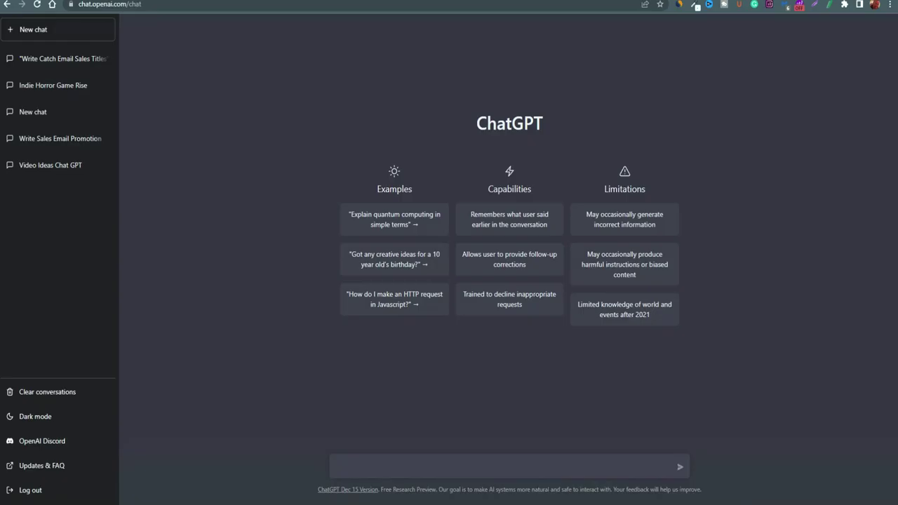
Switch to ChatGPT and submit the prompt "write 10 business brand name ideas for an affiliate marketing agency".
click(435, 475)
text(write 10 business brand name ideas for an affiliate marketing agency)
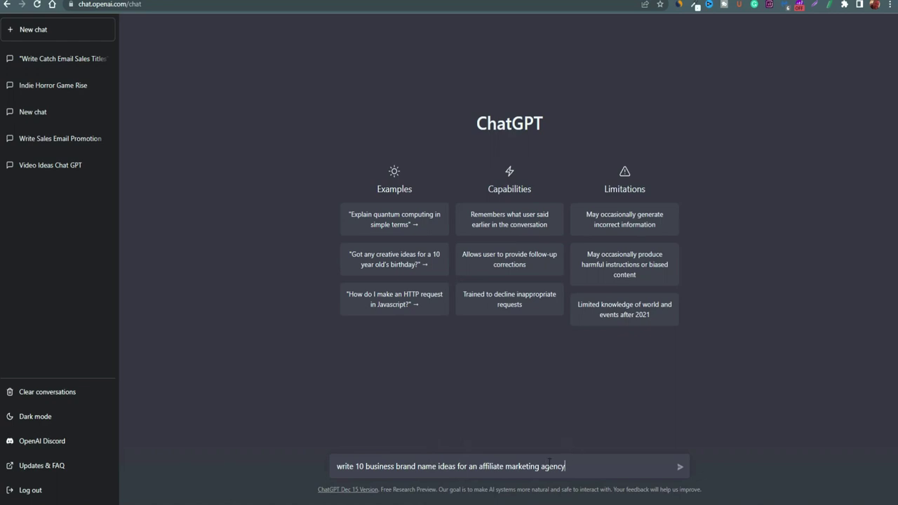
click(679, 464)
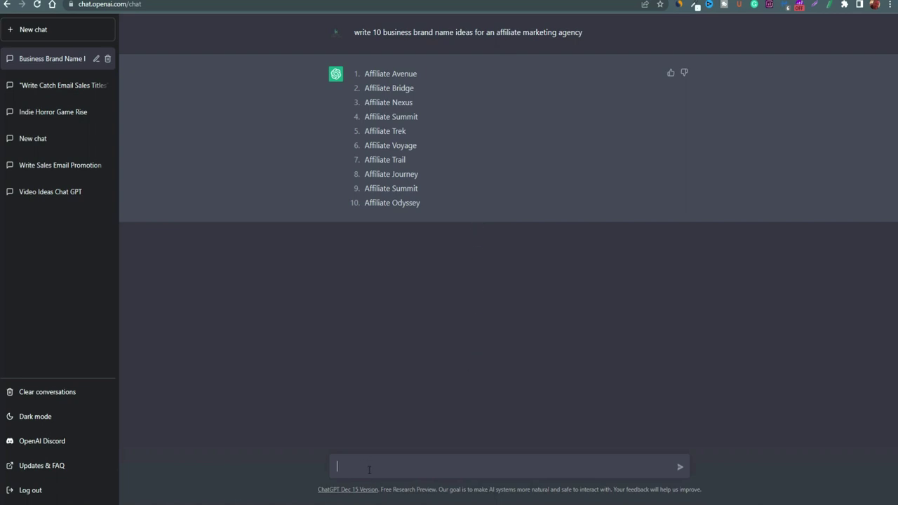
Send the follow-up prompt "expand with more names" and highlight Affiliate Journey in the resulting list.
text(expand with more names)
key(Return)
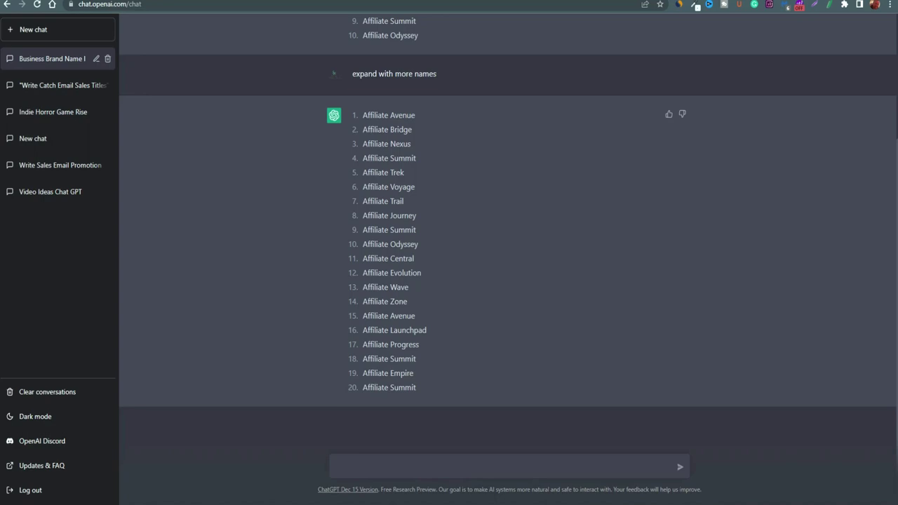
key(ctrl+t)
click(369, 230)
drag(363, 215, 414, 216)
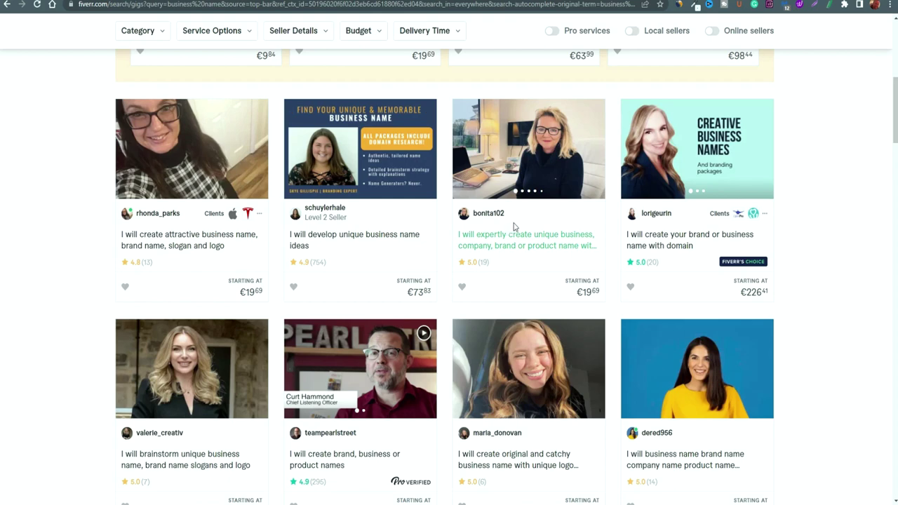
Switch back to Fiverr and revisit the brand or business name with domain gig, viewing its images and review.
click(689, 235)
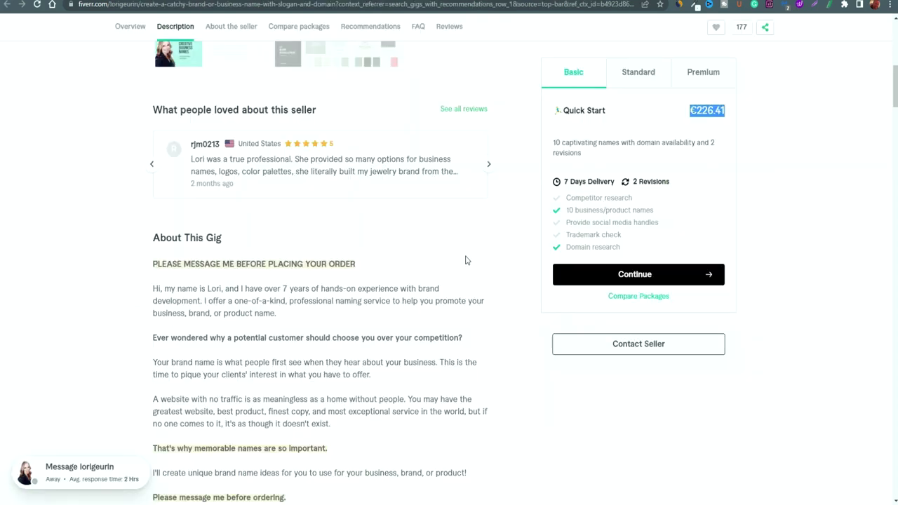
scroll(466, 261, up, 4)
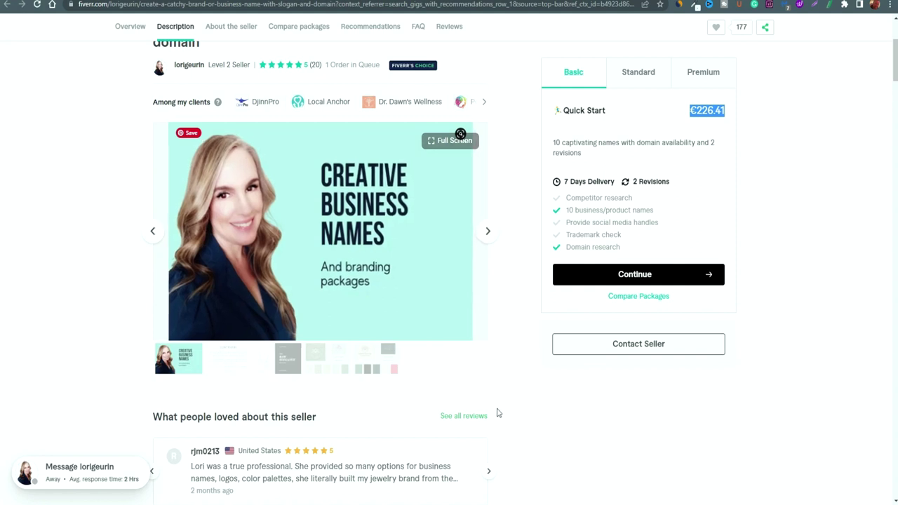
scroll(498, 414, down, 1)
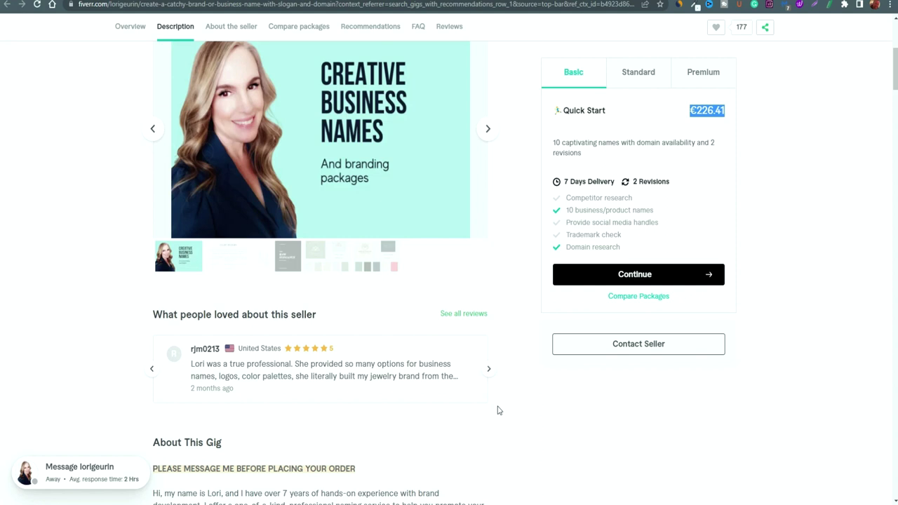
View the Standard and Premium packages of the business naming gig.
click(652, 76)
click(693, 82)
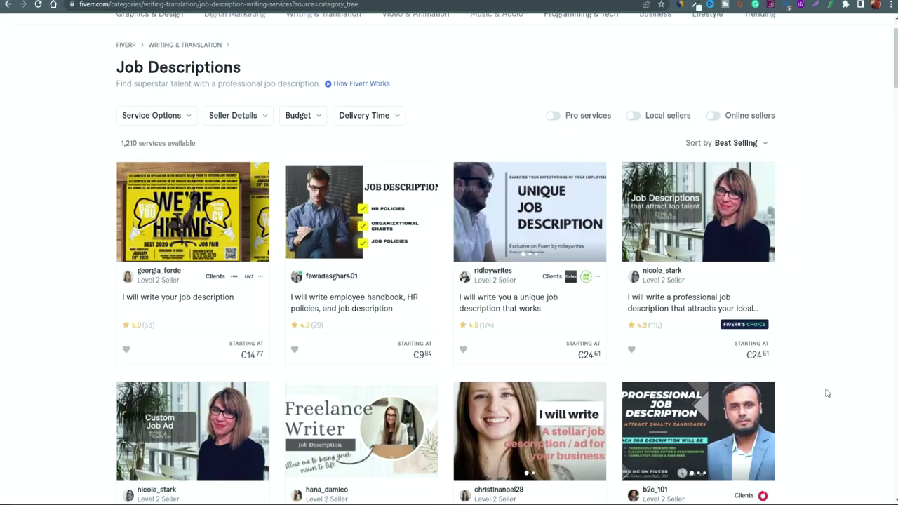
In Fiverr's Job Descriptions category, open the Fiverr's Choice gig for a professional job description and read its description and seller details.
scroll(826, 393, down, 1)
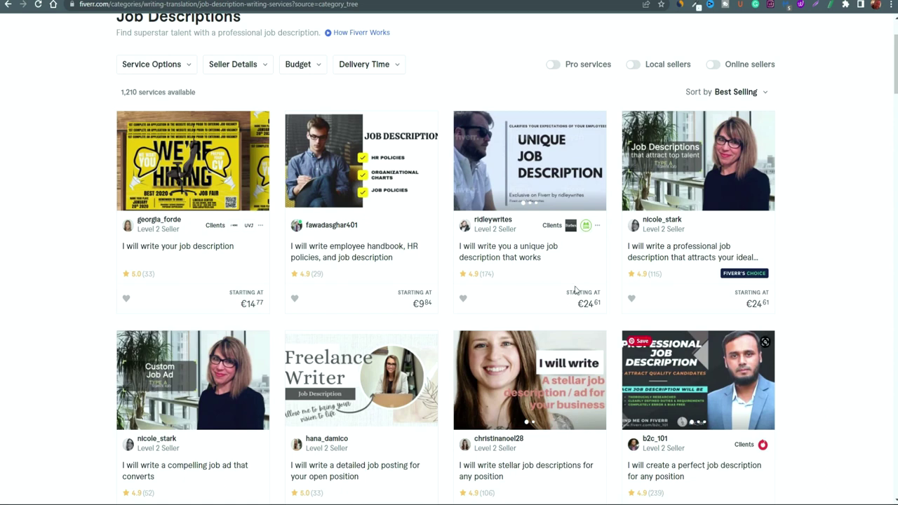
click(692, 247)
scroll(854, 352, down, 10)
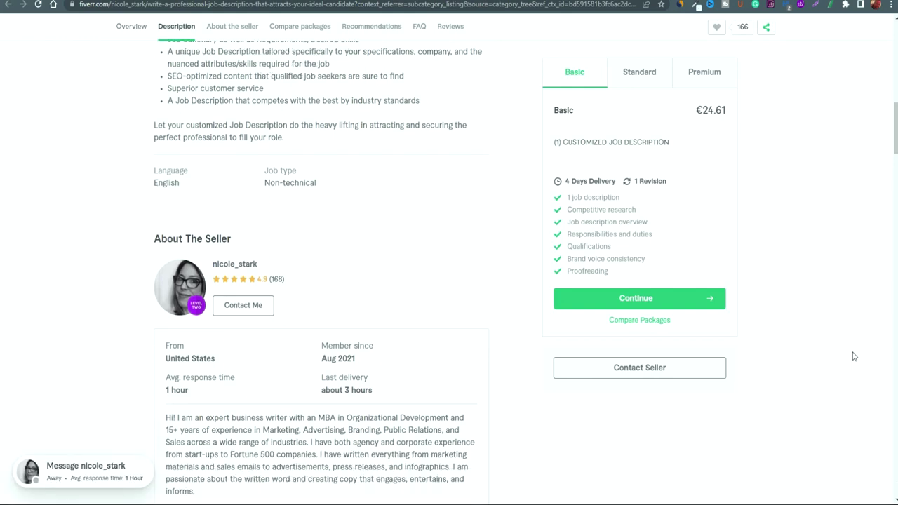
scroll(854, 357, up, 5)
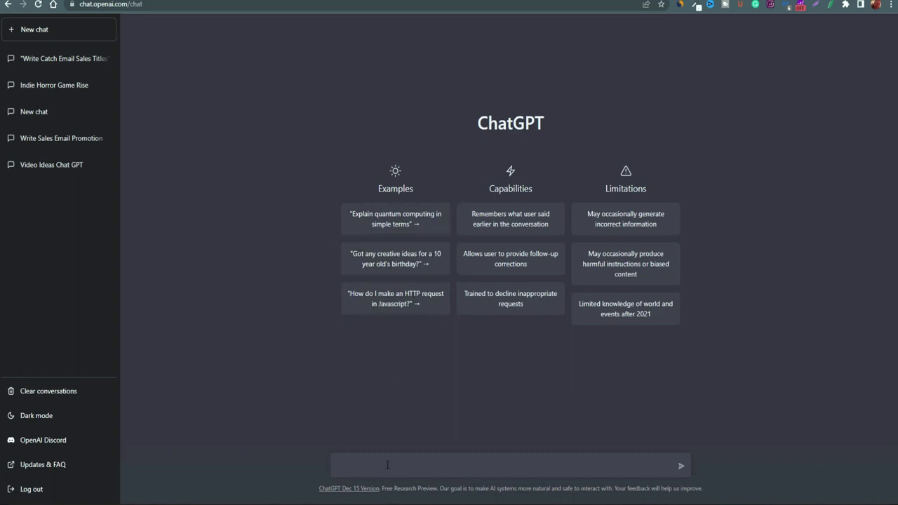
In ChatGPT, submit the prompt "write a detailed job description for a senior software engineer position to build and update new apps & services".
text(write a detailed job description for a senior software engineer position to)
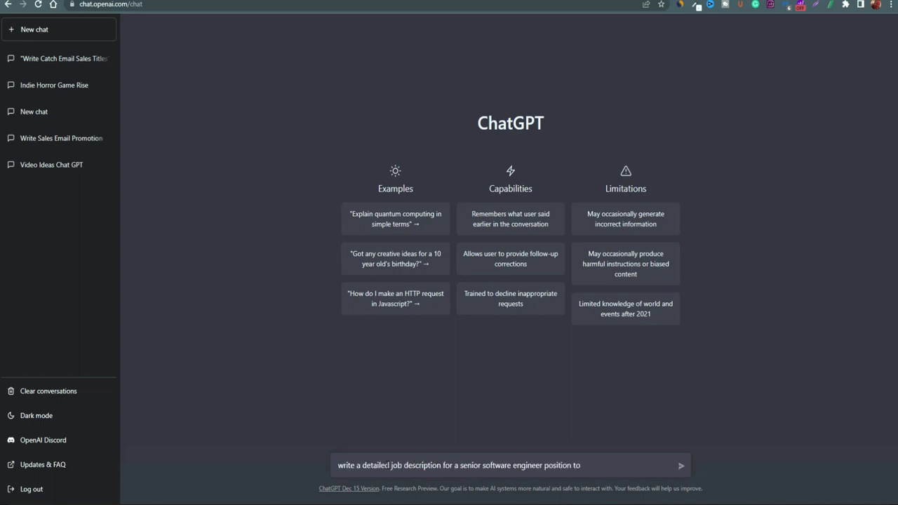
text( build and update new apps & services)
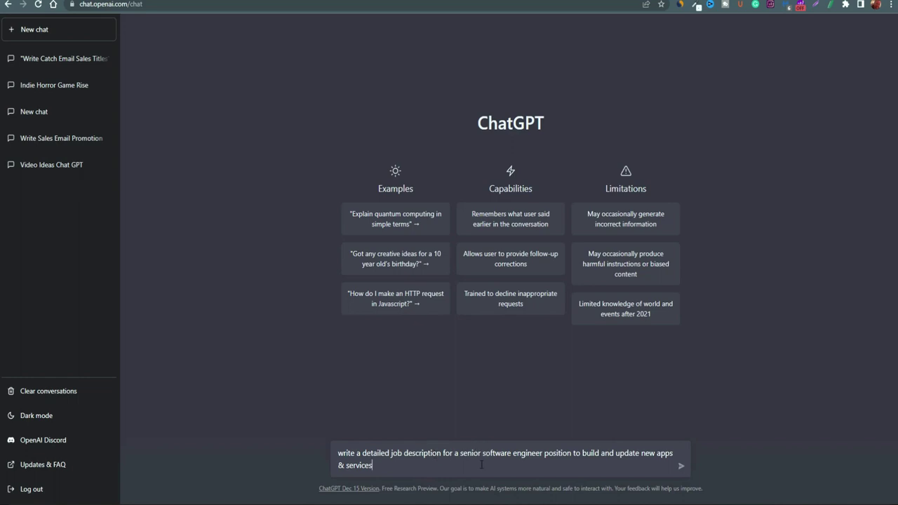
click(679, 468)
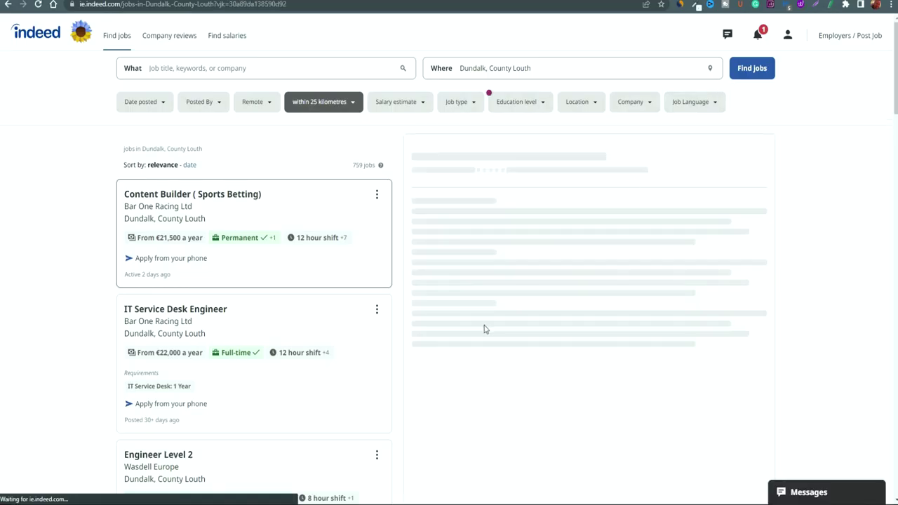
On Indeed, open the IT Service Desk Engineer listing and read its responsibilities, role requirements and job competencies.
scroll(200, 260, down, 1)
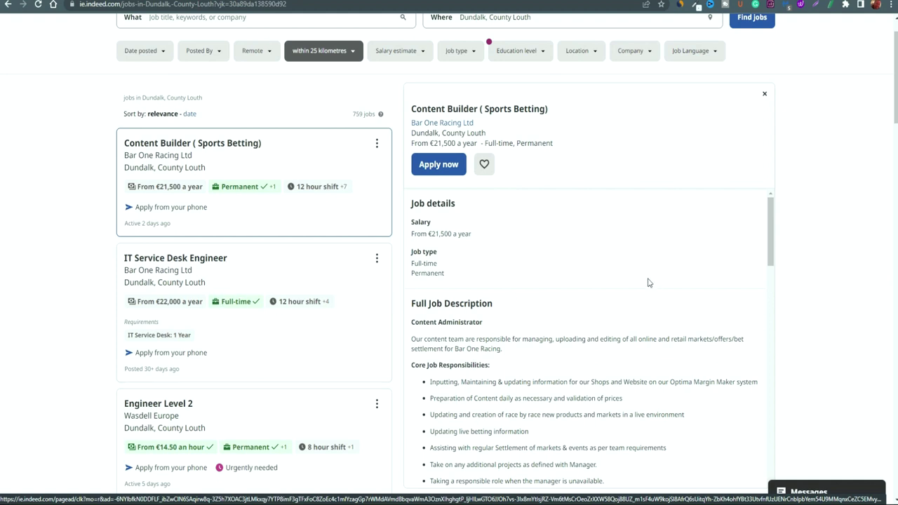
click(272, 276)
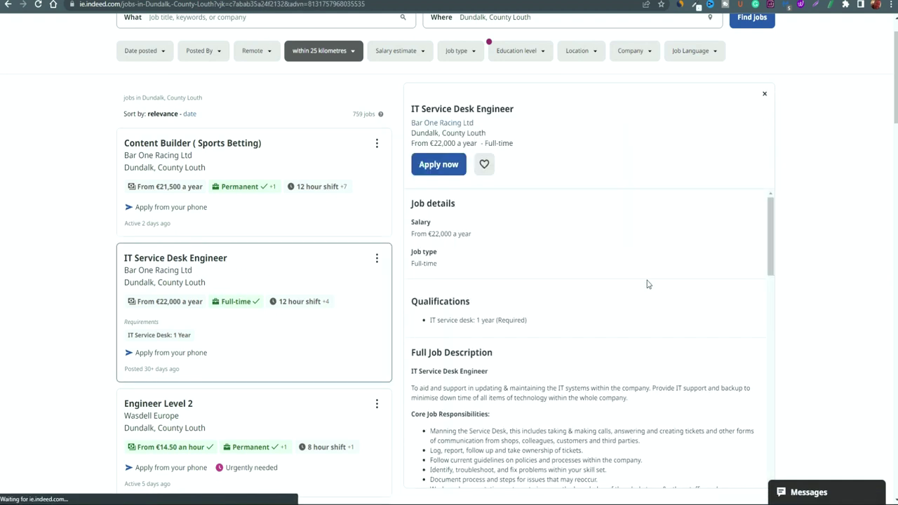
scroll(596, 260, down, 1)
scroll(555, 284, down, 2)
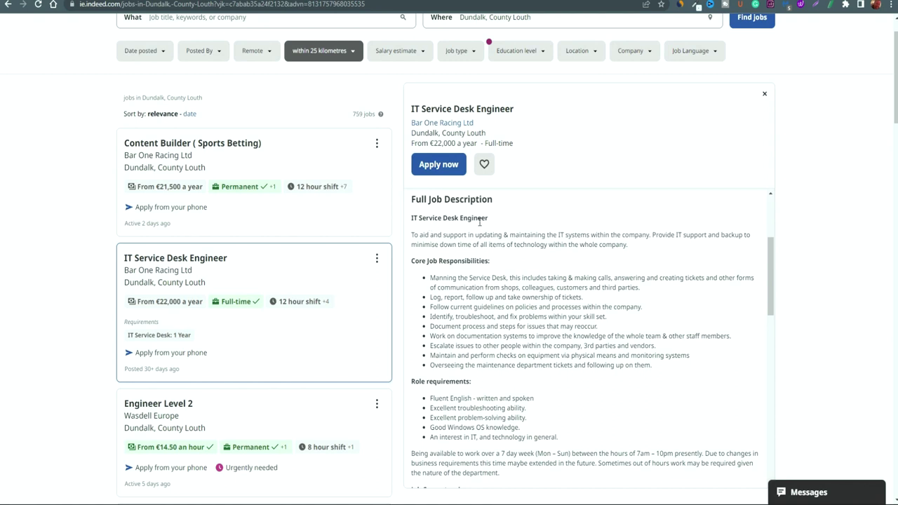
scroll(513, 262, down, 1)
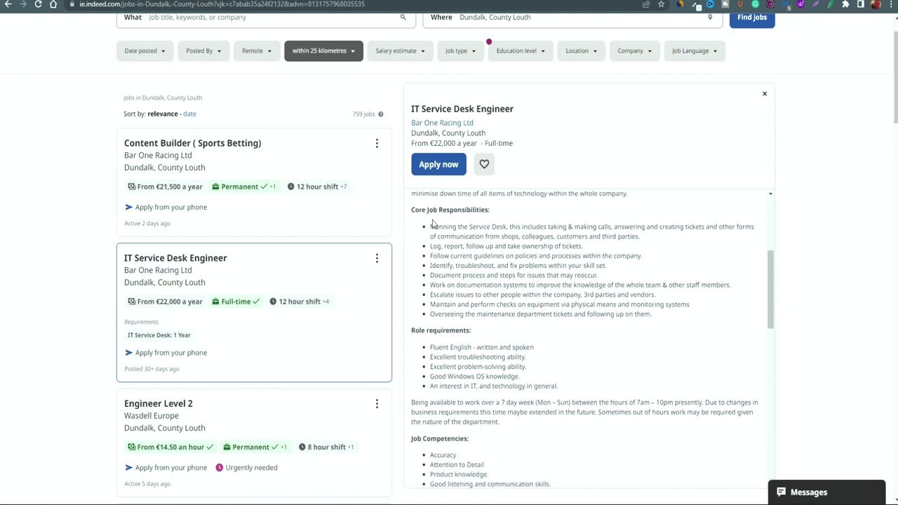
scroll(463, 309, down, 2)
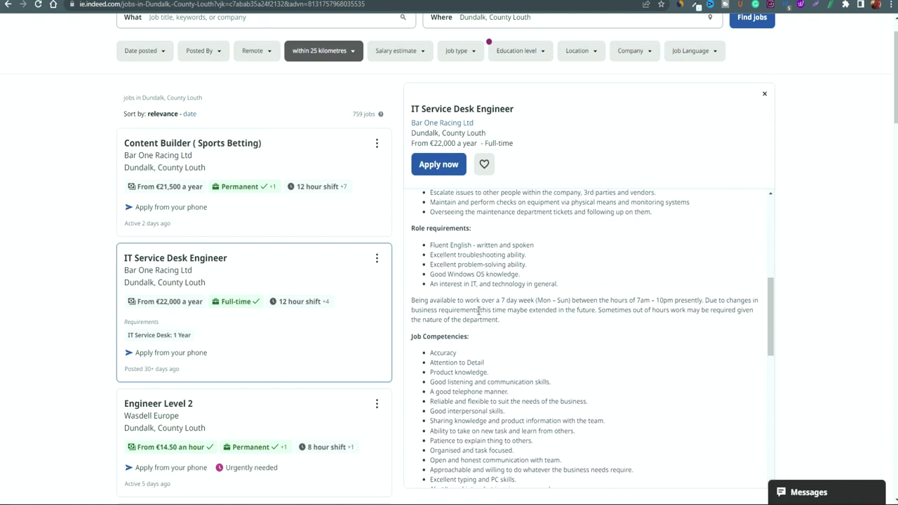
scroll(479, 311, down, 1)
scroll(575, 353, down, 5)
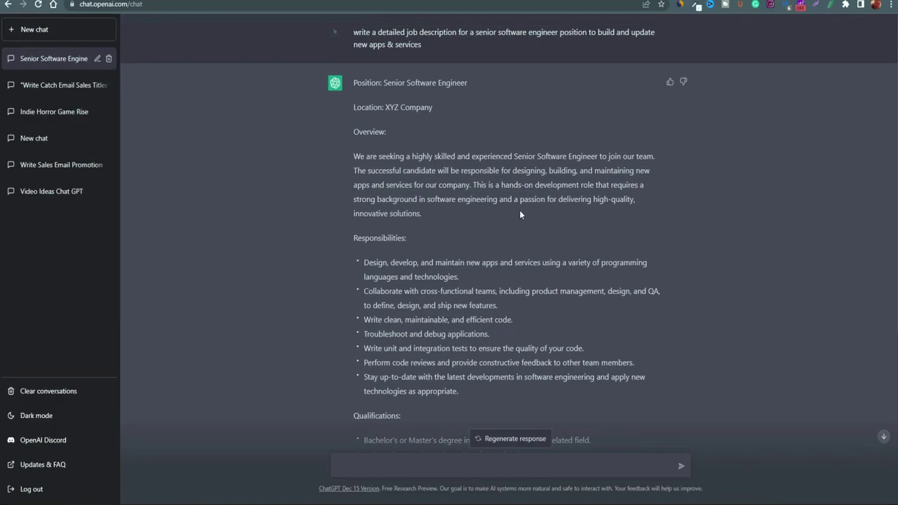
Read through the Senior Software Engineer job description in ChatGPT, examining its overview, responsibilities, qualifications and preferred qualifications.
scroll(553, 218, down, 4)
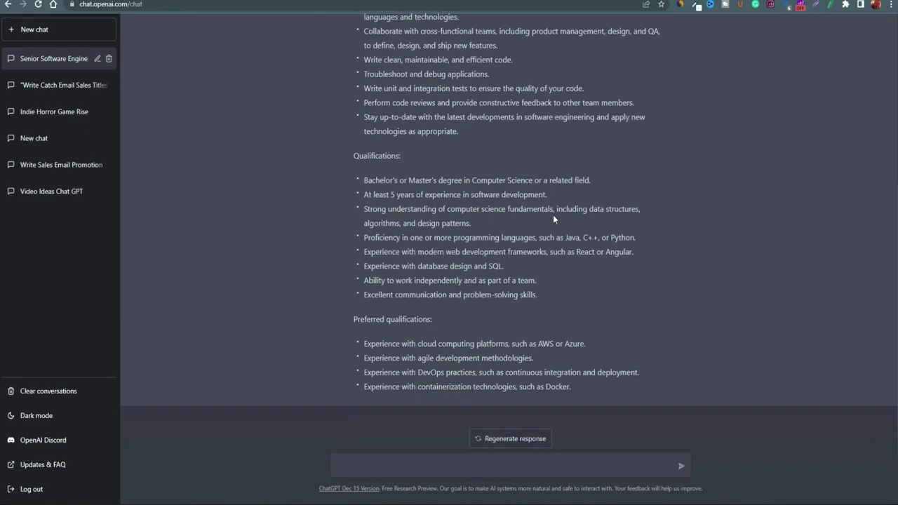
scroll(554, 221, up, 4)
scroll(564, 208, down, 2)
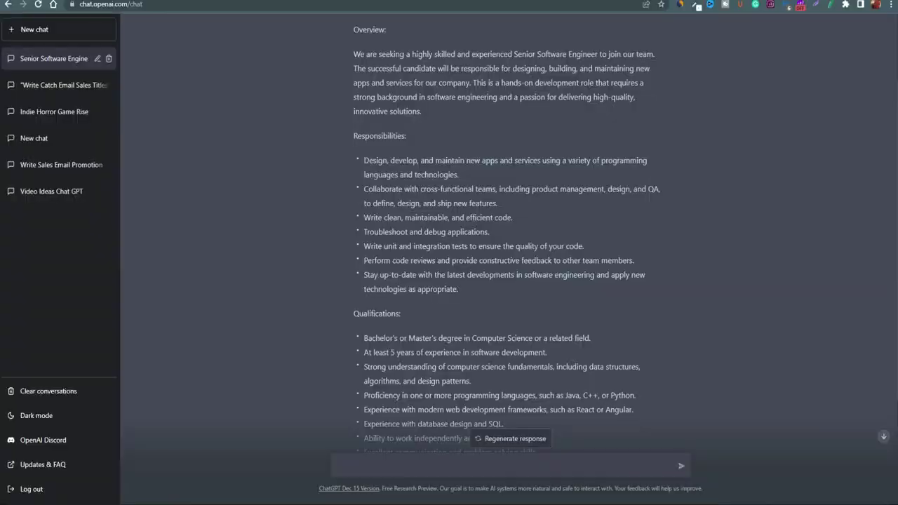
scroll(520, 225, down, 1)
scroll(519, 226, down, 2)
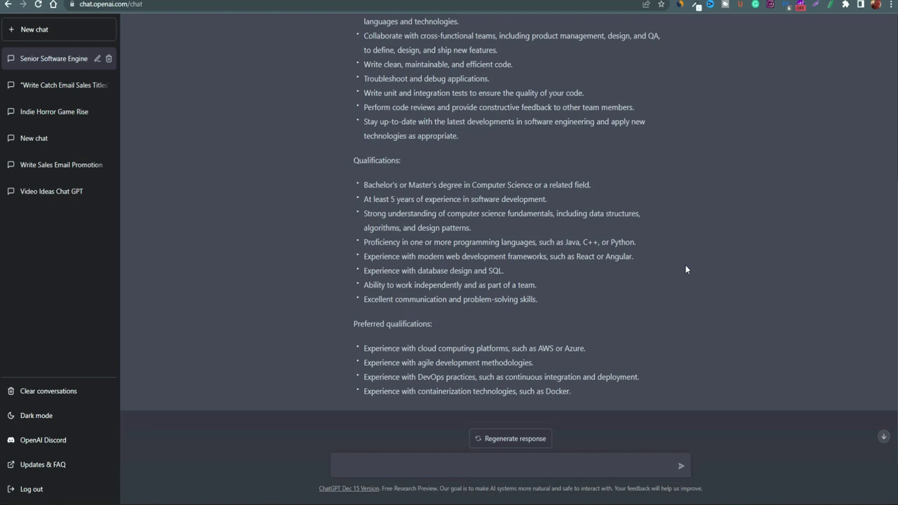
scroll(685, 269, up, 3)
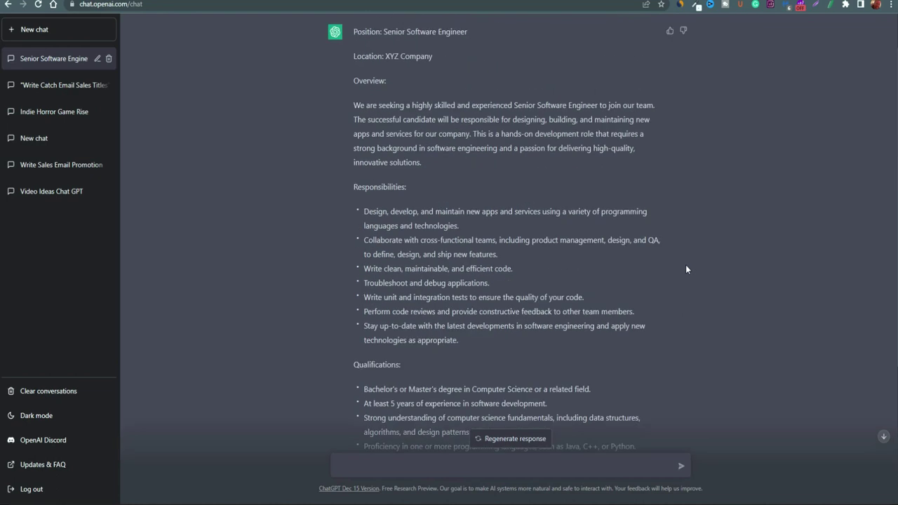
scroll(681, 263, down, 1)
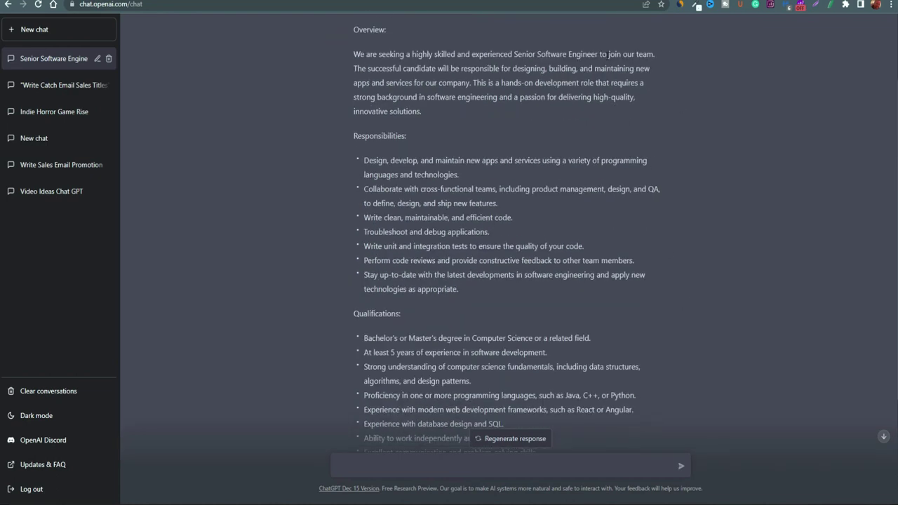
scroll(555, 211, down, 2)
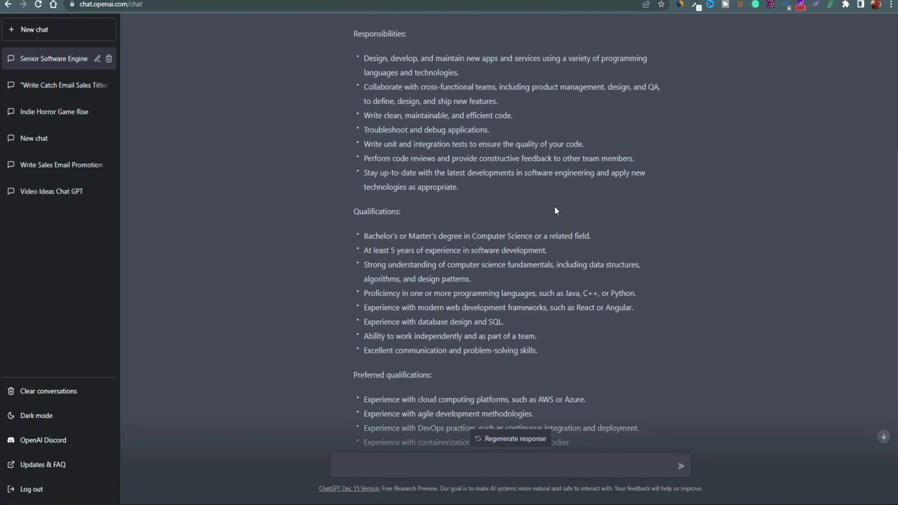
scroll(553, 221, down, 1)
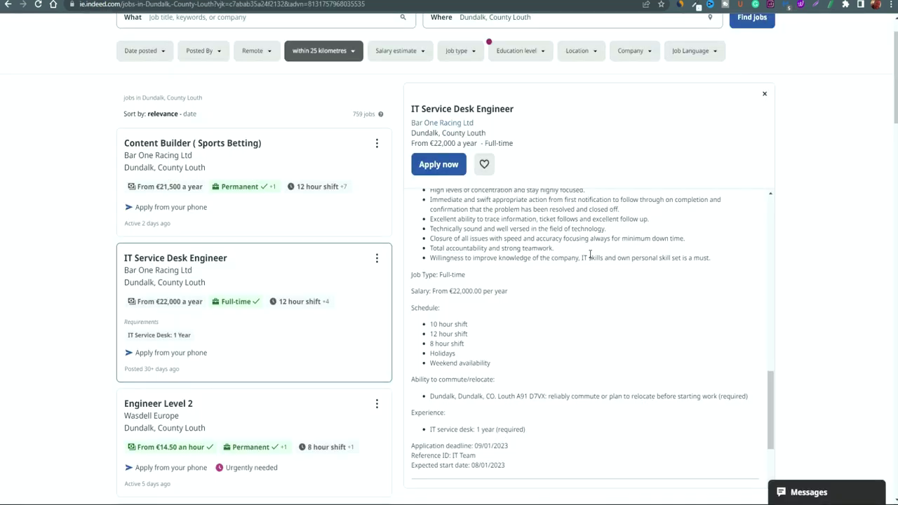
Review the whole IT Service Desk Engineer listing on Indeed again and compare its sections with ChatGPT's job description.
scroll(590, 255, down, 3)
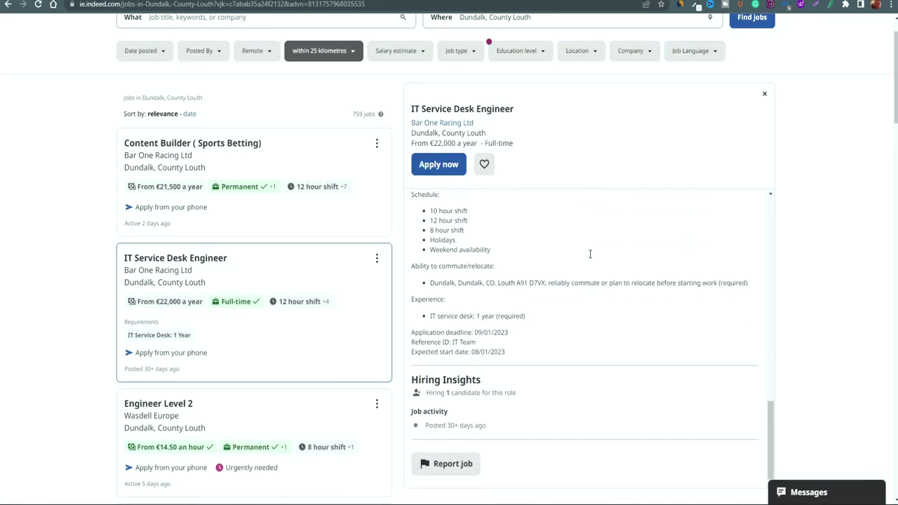
scroll(589, 255, up, 6)
scroll(589, 259, up, 6)
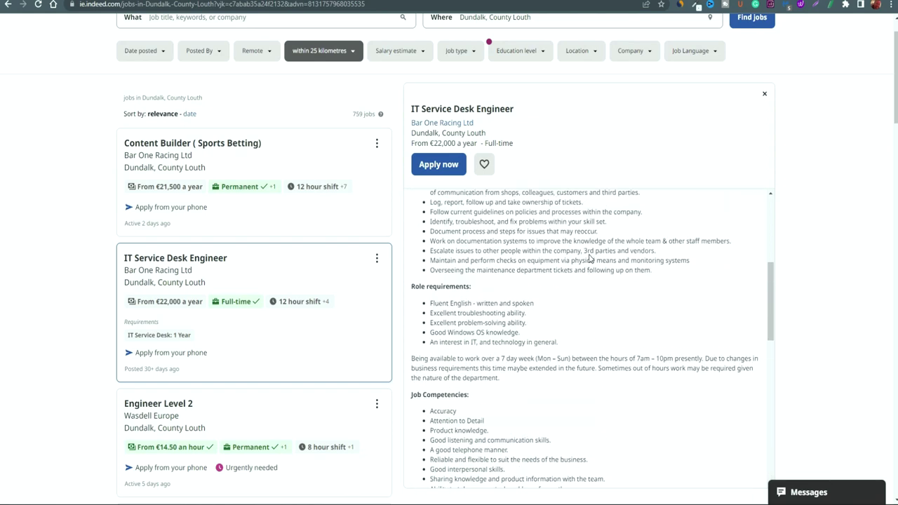
scroll(590, 259, up, 1)
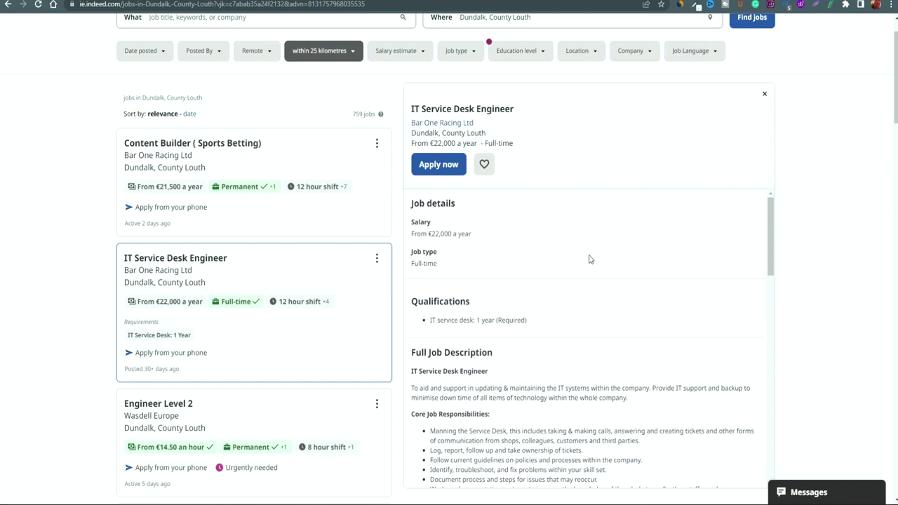
key(ctrl+Tab)
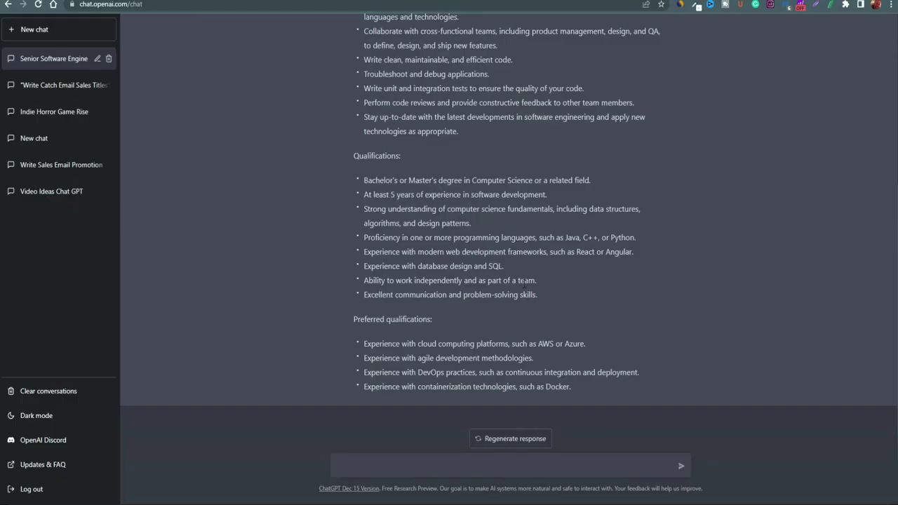
key(ctrl+shift+Tab)
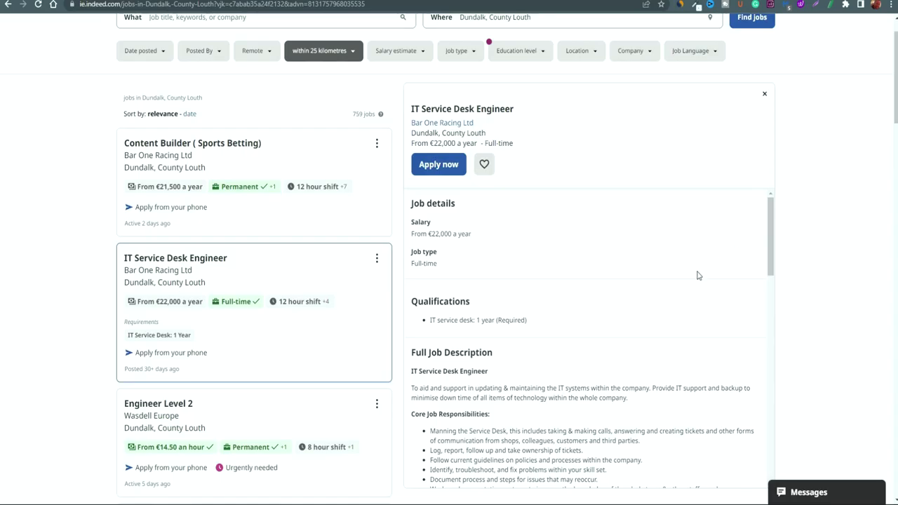
scroll(698, 275, down, 2)
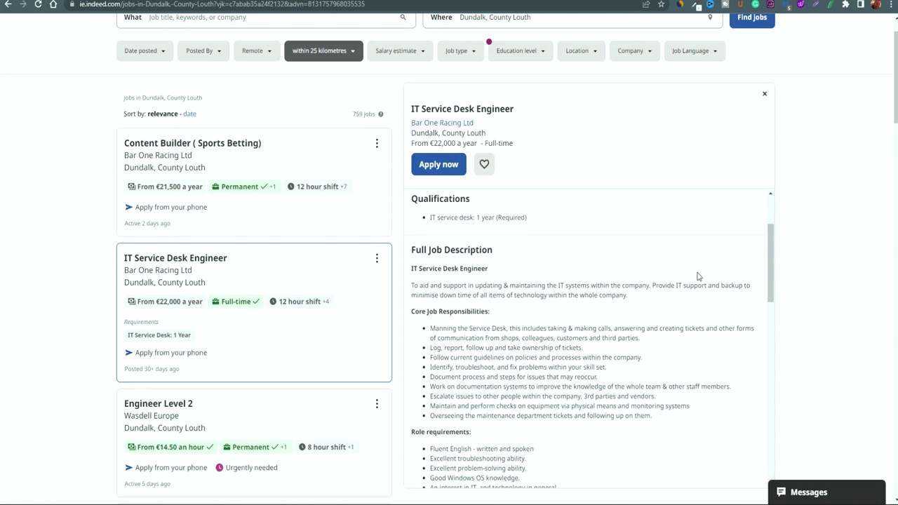
scroll(698, 276, down, 2)
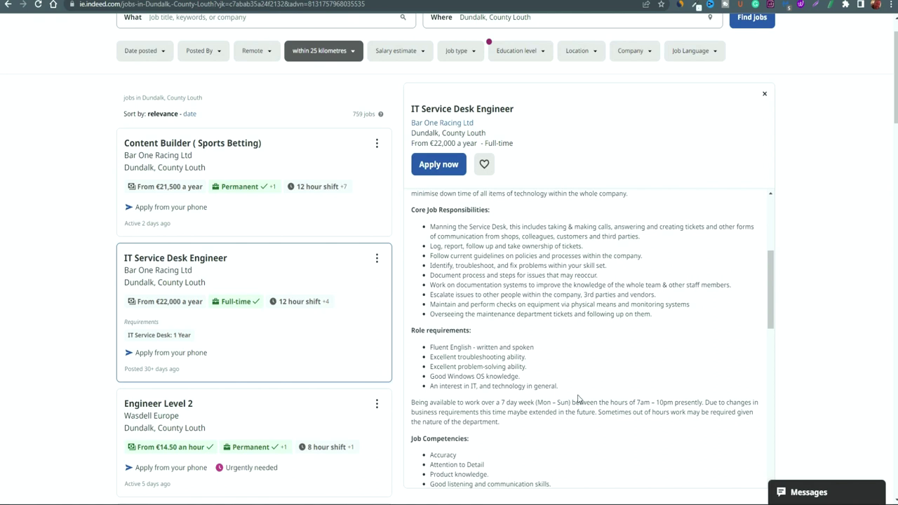
scroll(561, 443, down, 3)
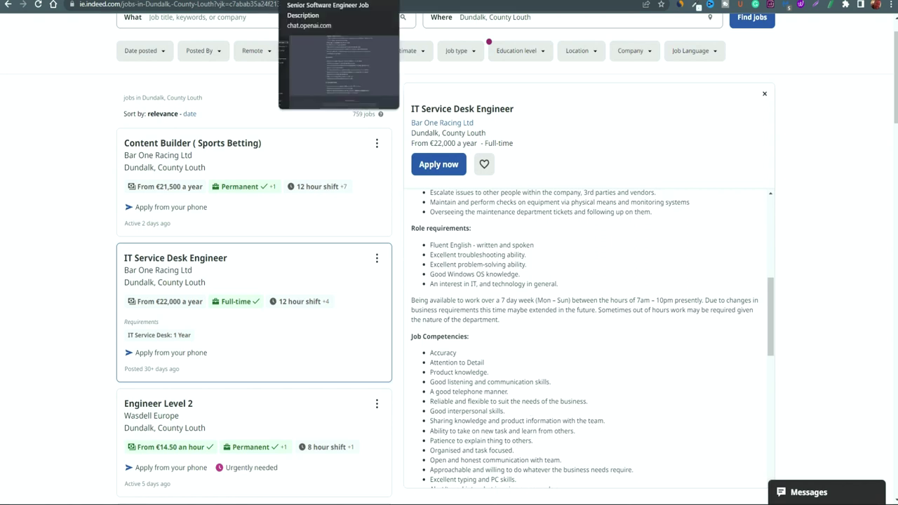
Compare the job description in ChatGPT with the About This Gig text of the Fiverr job description gig.
click(339, 0)
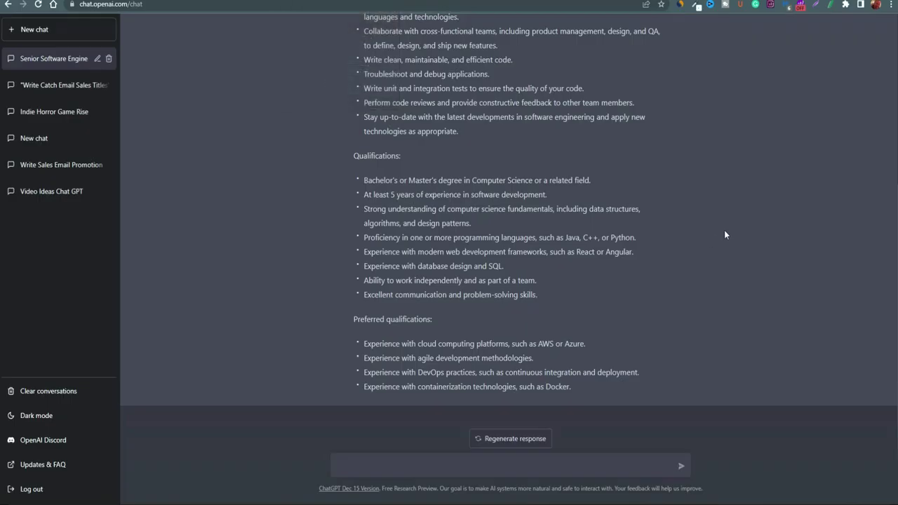
click(357, 1)
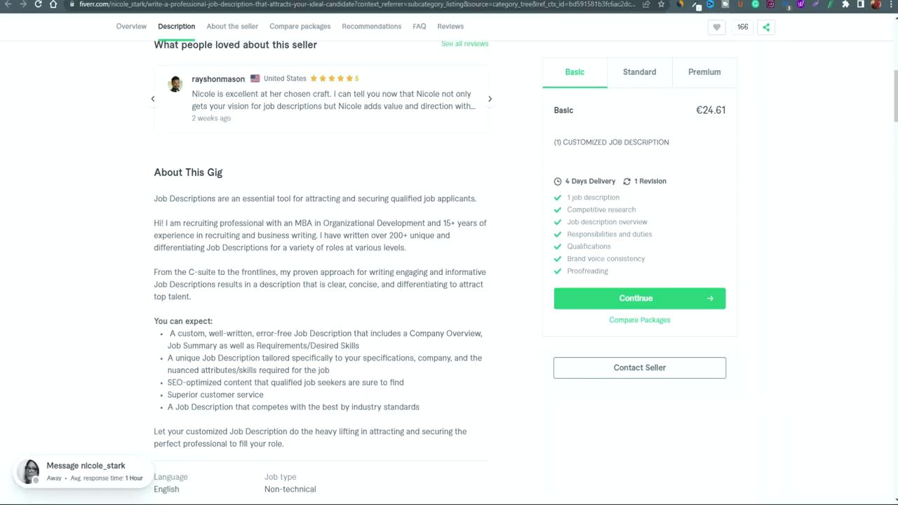
click(298, 1)
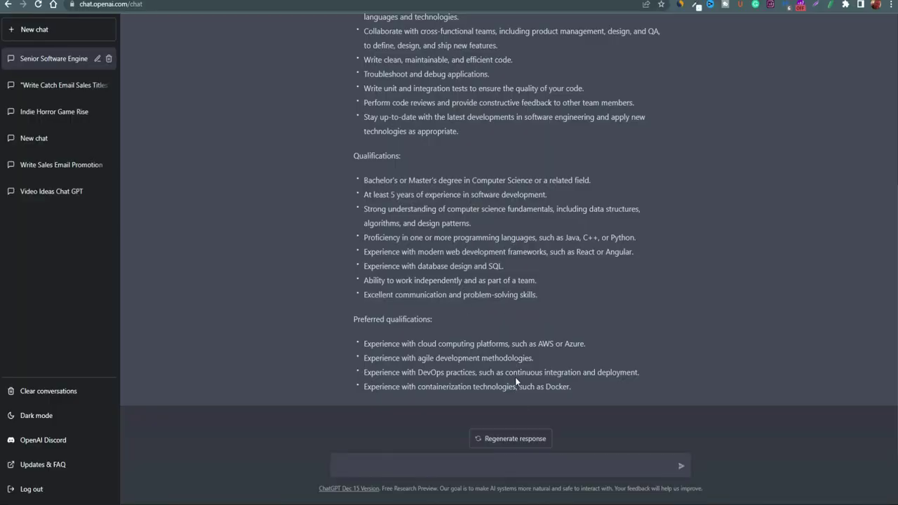
scroll(515, 377, up, 3)
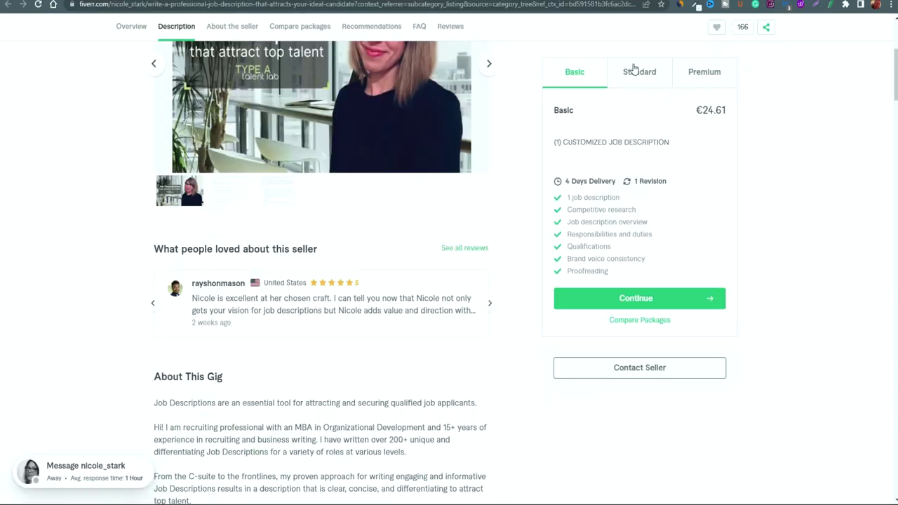
Compare the Basic, Standard and Premium packages of the Fiverr job description gig.
click(633, 70)
click(577, 80)
click(634, 78)
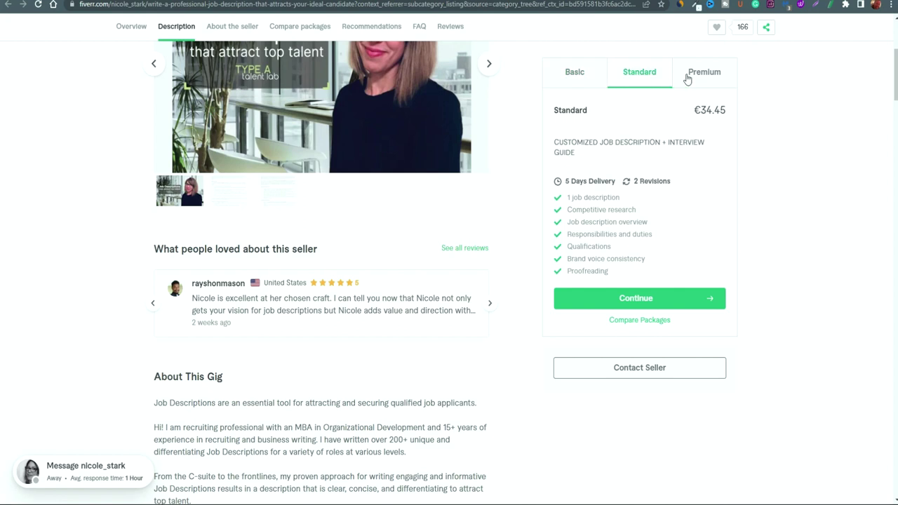
click(686, 79)
click(634, 77)
click(581, 80)
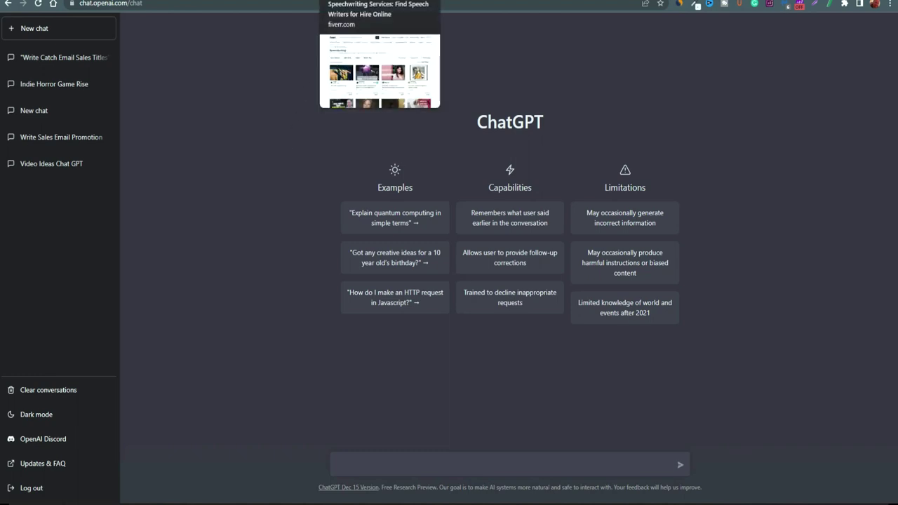
Switch from ChatGPT to Fiverr's Speechwriting category page.
click(372, 0)
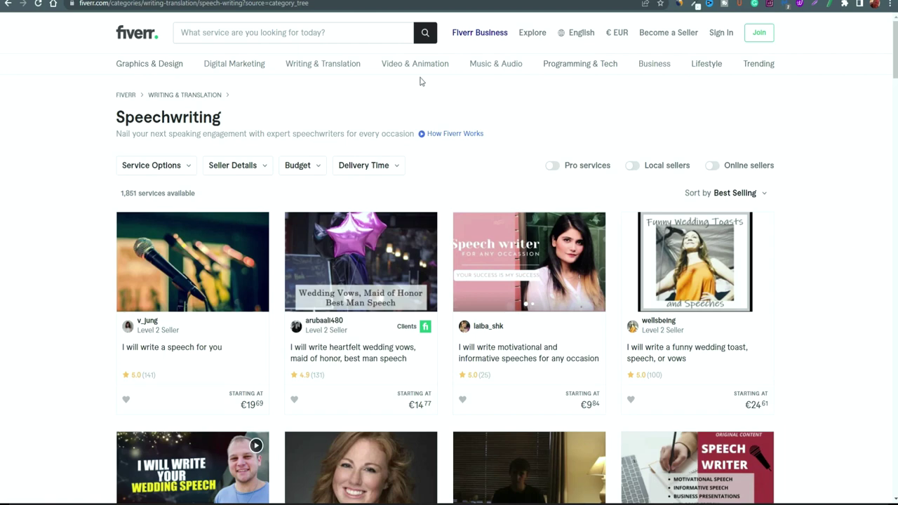
Review the Speechwriting gigs on Fiverr and read the description and seller details of the funny wedding toast, speech, or vows gig.
mouse_move(332, 69)
scroll(846, 367, down, 2)
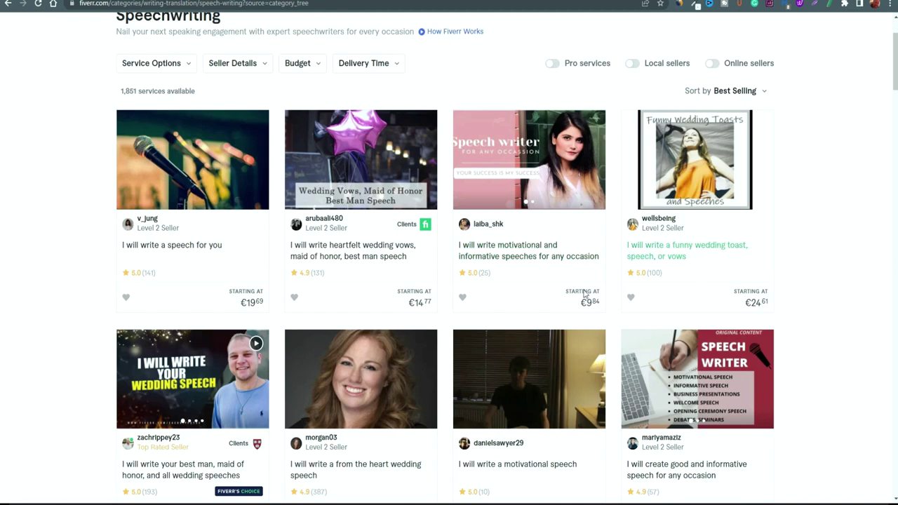
click(680, 252)
scroll(811, 302, down, 1)
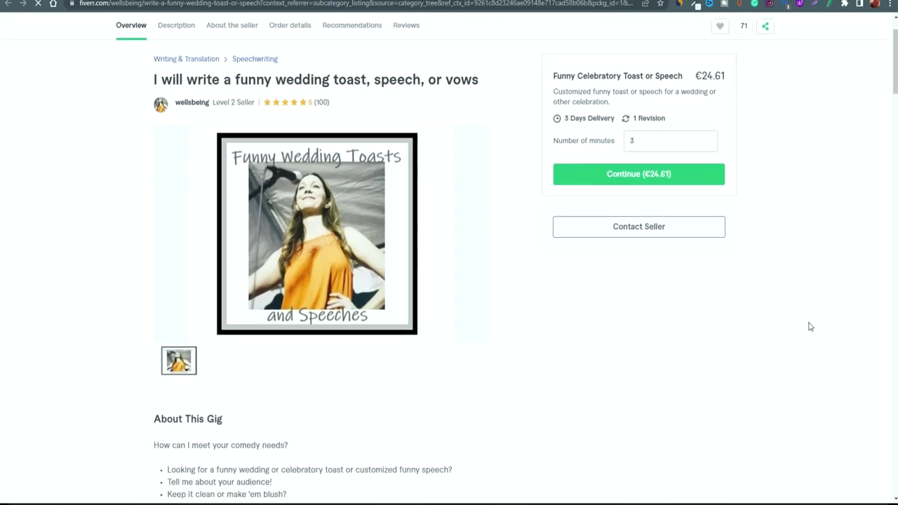
scroll(808, 325, up, 1)
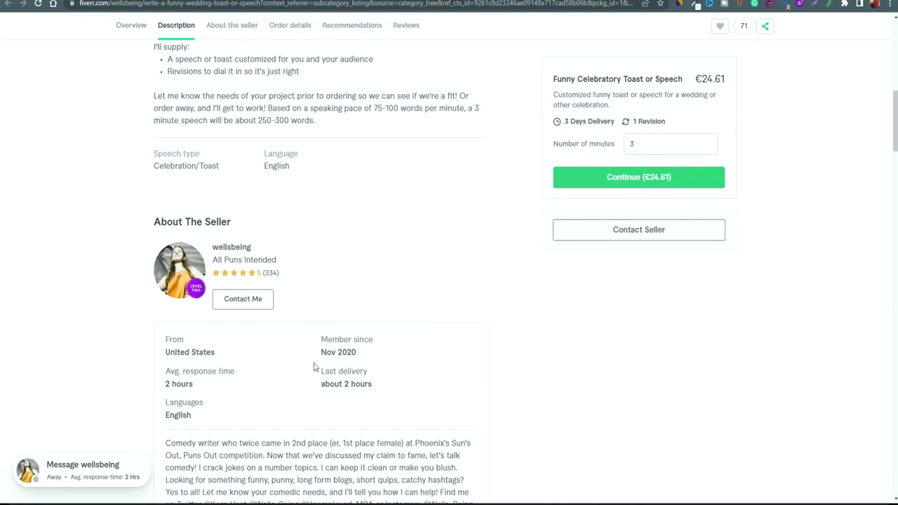
scroll(315, 367, down, 3)
scroll(314, 365, up, 2)
scroll(314, 365, up, 1)
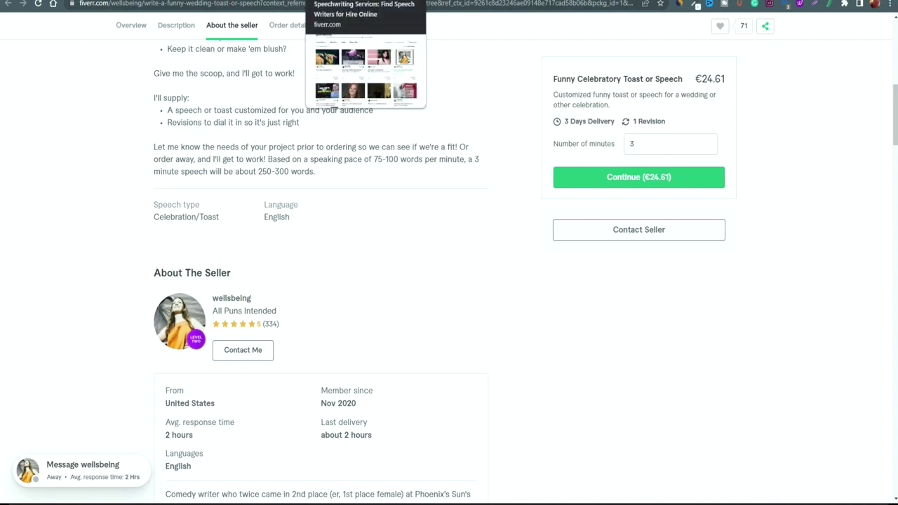
Switch to ChatGPT and ask it to write a detailed informative speech outline for people looking to quit their job & build a business online.
click(365, 0)
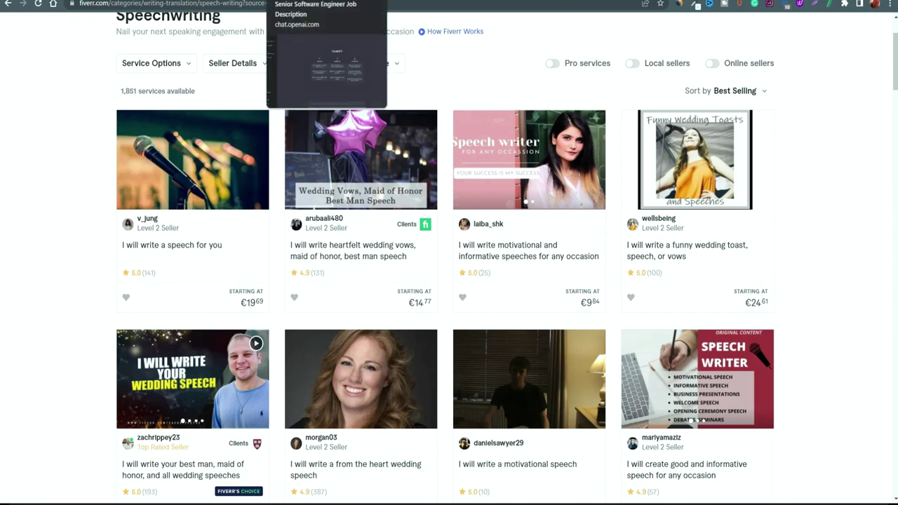
click(326, 0)
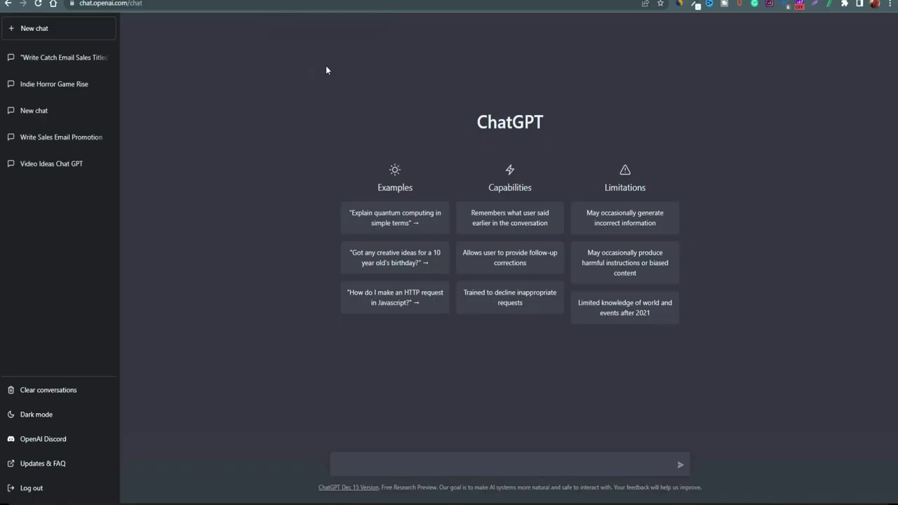
click(439, 460)
text(write a detailed informative speech outline for people looking to quit their job & build a business online)
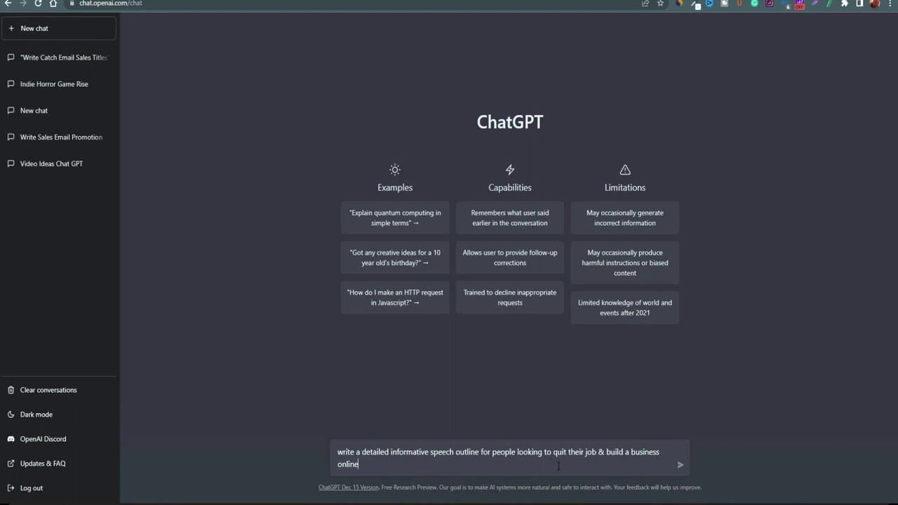
click(680, 466)
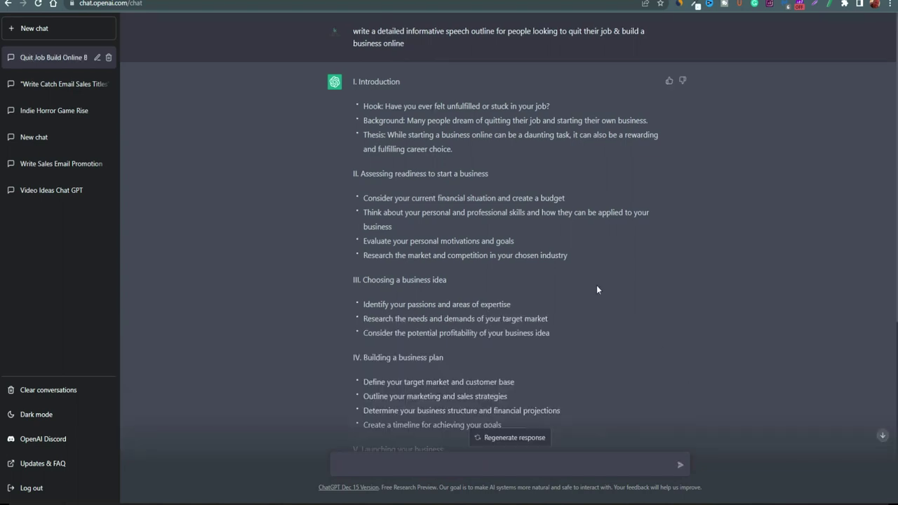
Ask ChatGPT to "write a details paragraph about - Define your target market and customer base", using that point from the speech outline.
scroll(457, 282, down, 1)
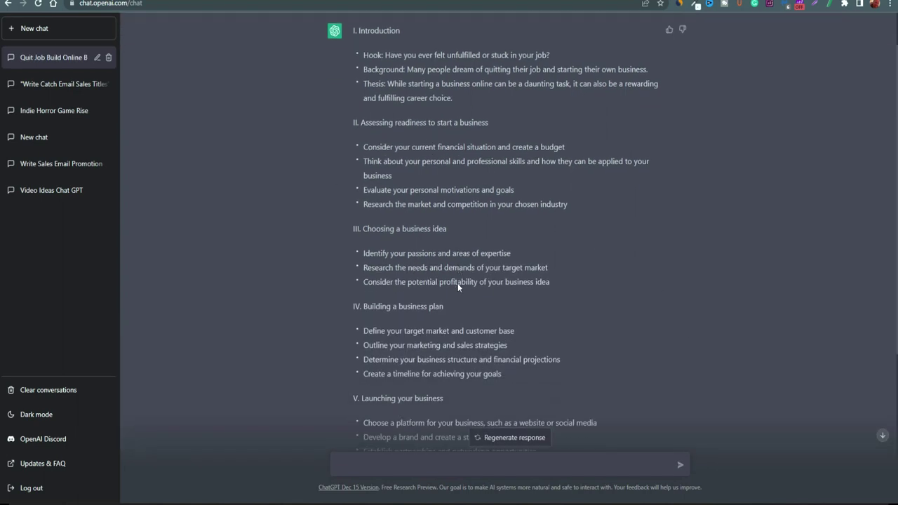
scroll(376, 225, down, 4)
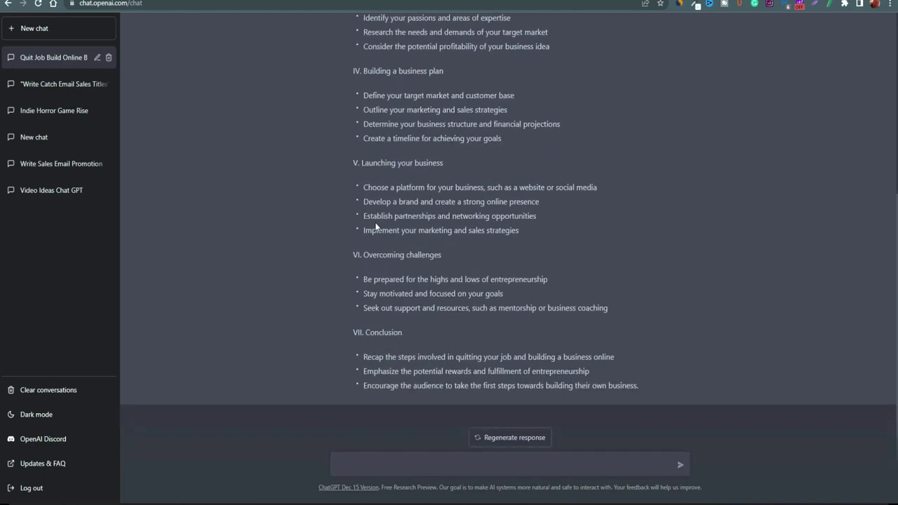
scroll(429, 202, up, 5)
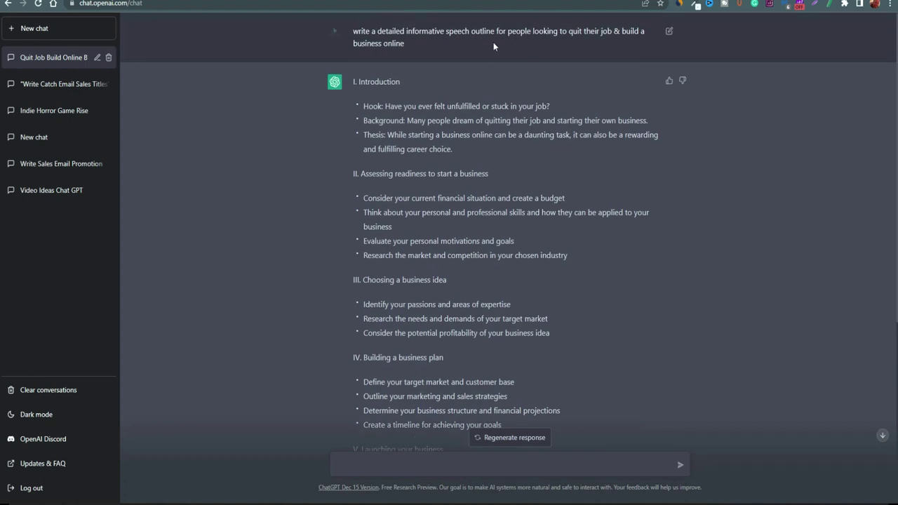
scroll(538, 130, down, 3)
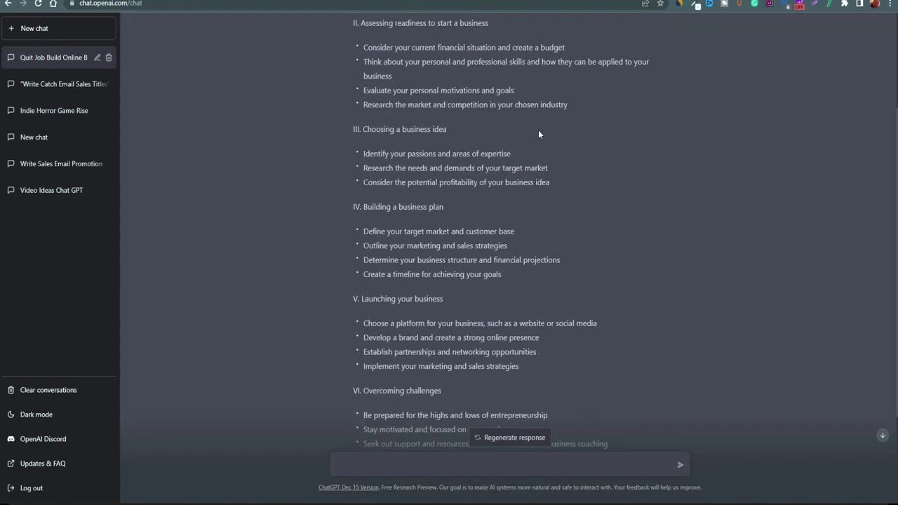
scroll(537, 129, down, 1)
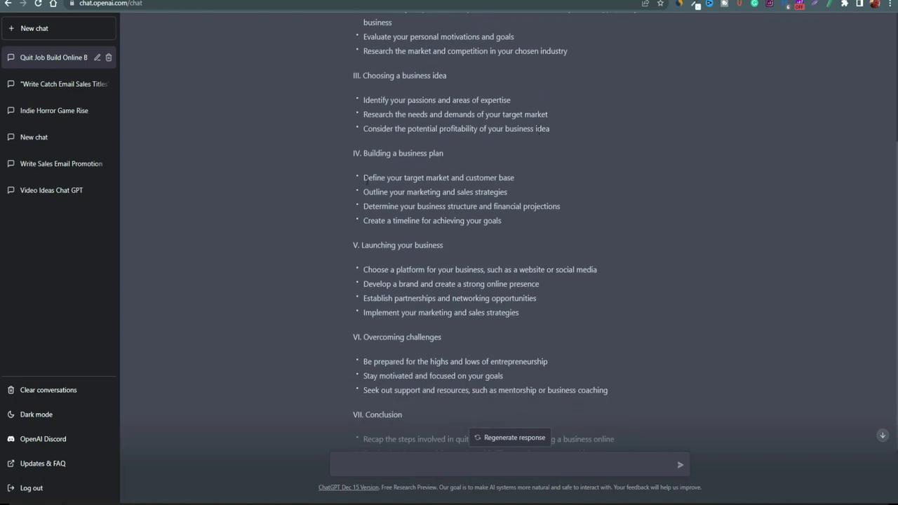
drag(364, 178, 514, 179)
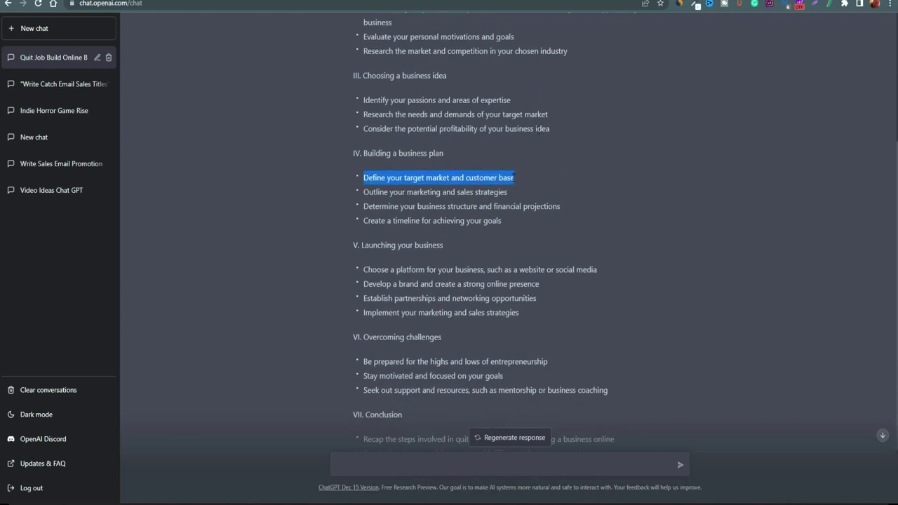
click(376, 462)
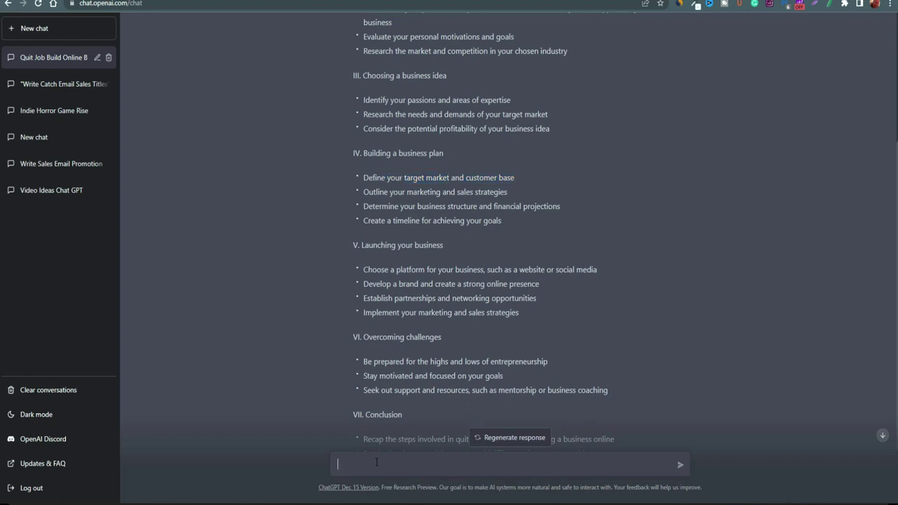
text(write a details paragraph about - Define your target market and customer base)
key(Return)
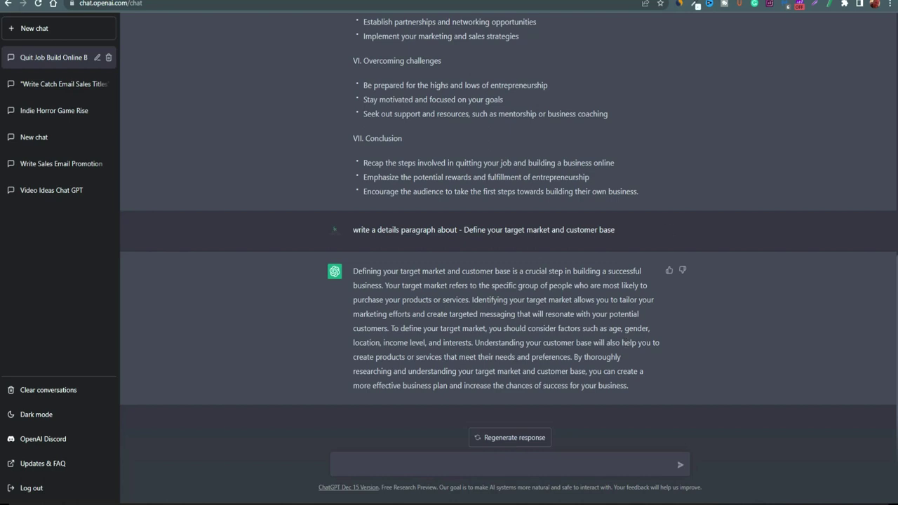
Switch to Fiverr's Podcast Writing category page and review the podcast show notes and script gigs with their starting prices.
key(ctrl+Tab)
key(ctrl+shift+Tab)
scroll(522, 362, up, 3)
scroll(454, 360, down, 3)
scroll(526, 339, up, 3)
scroll(506, 326, up, 2)
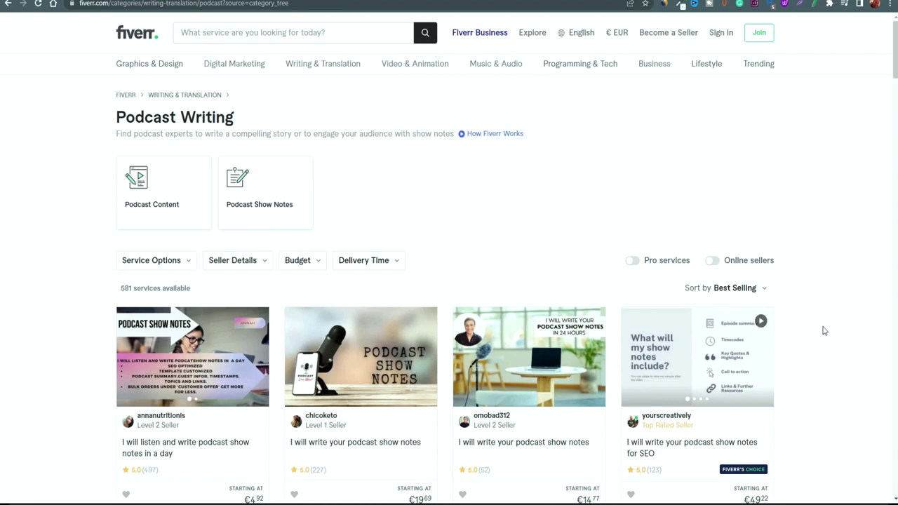
scroll(874, 379, down, 2)
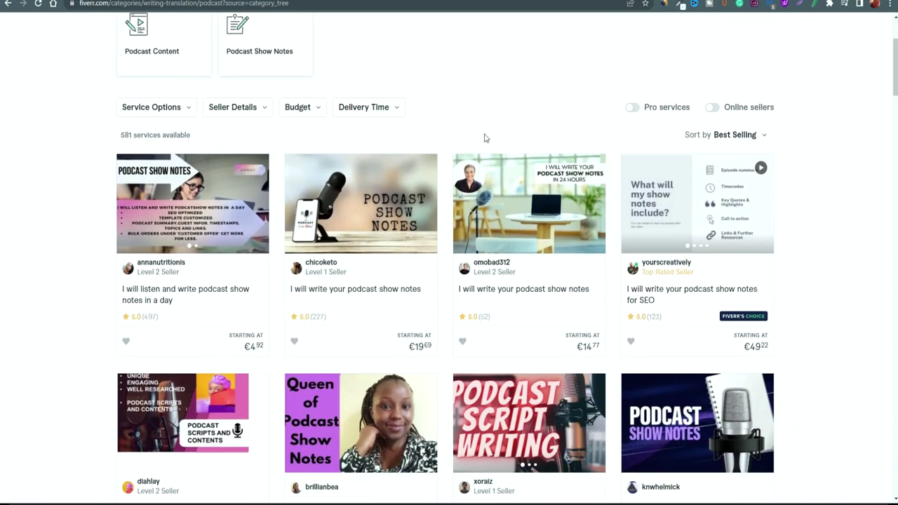
scroll(830, 395, down, 1)
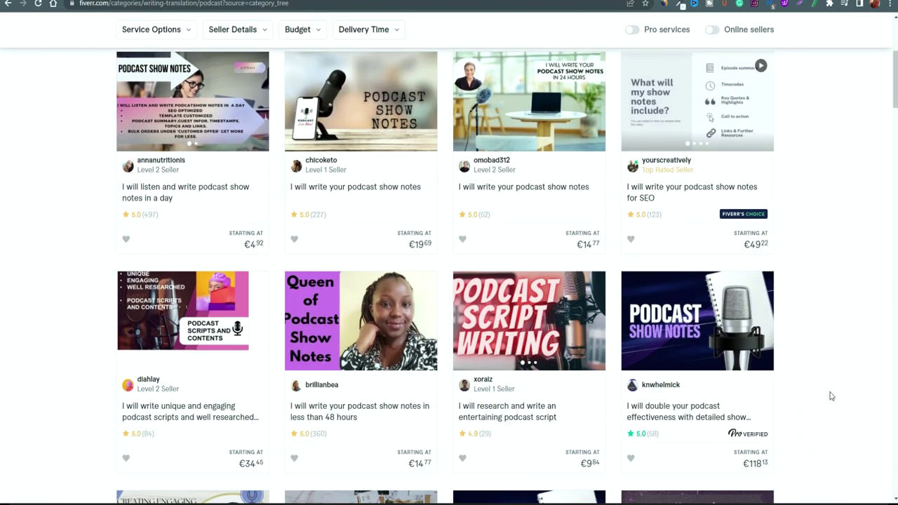
scroll(830, 395, up, 2)
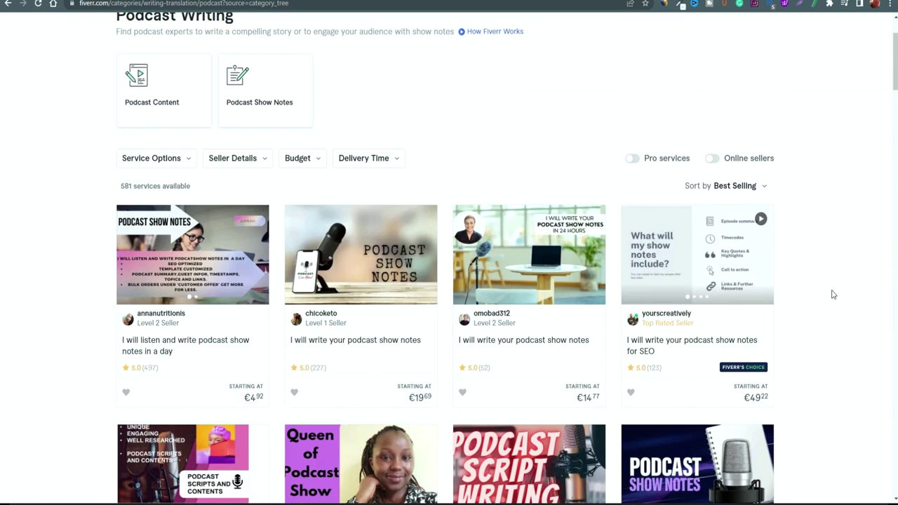
scroll(833, 294, down, 1)
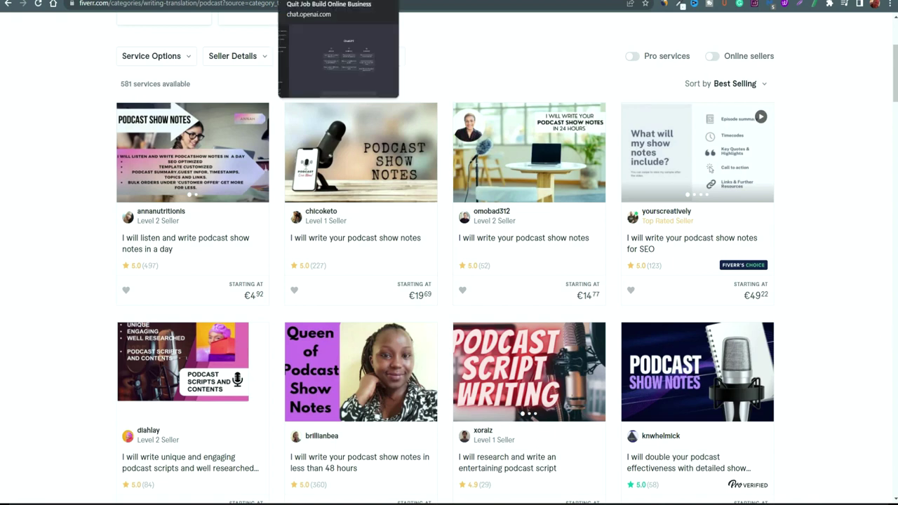
Switch to ChatGPT, request "write podcast script for video game dev interview", and read through the script.
click(339, 0)
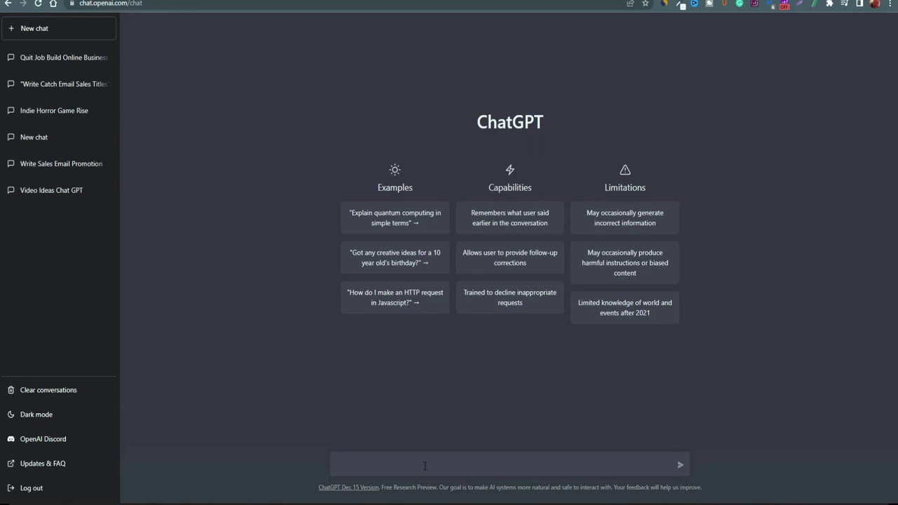
text(write podcast script for video game dev interview)
key(Return)
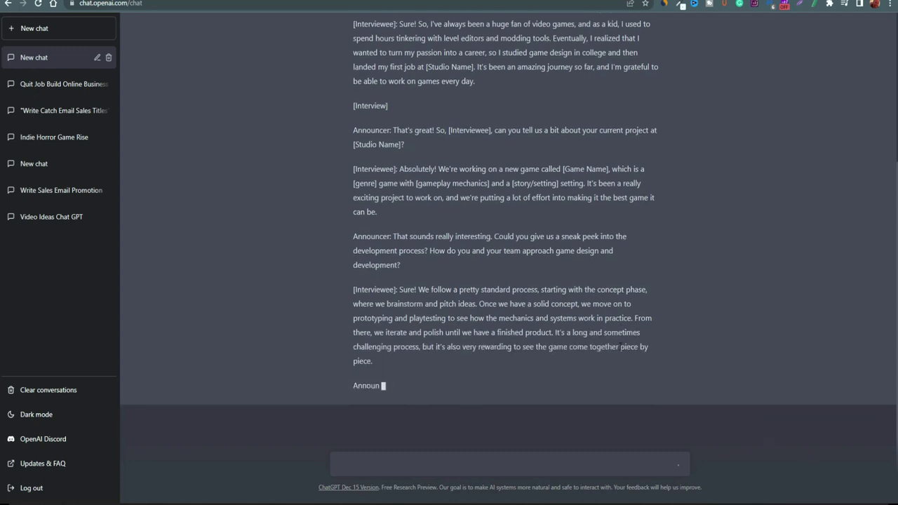
scroll(703, 370, up, 3)
scroll(701, 369, down, 2)
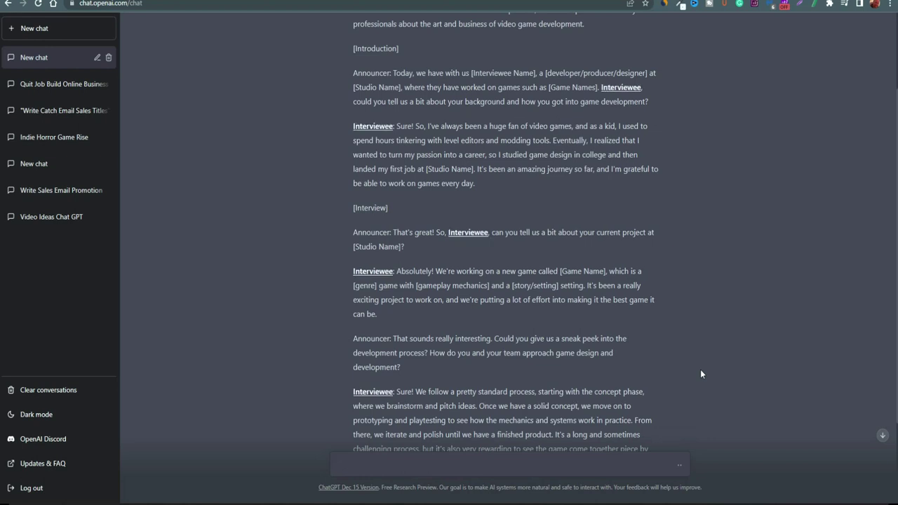
scroll(693, 360, down, 3)
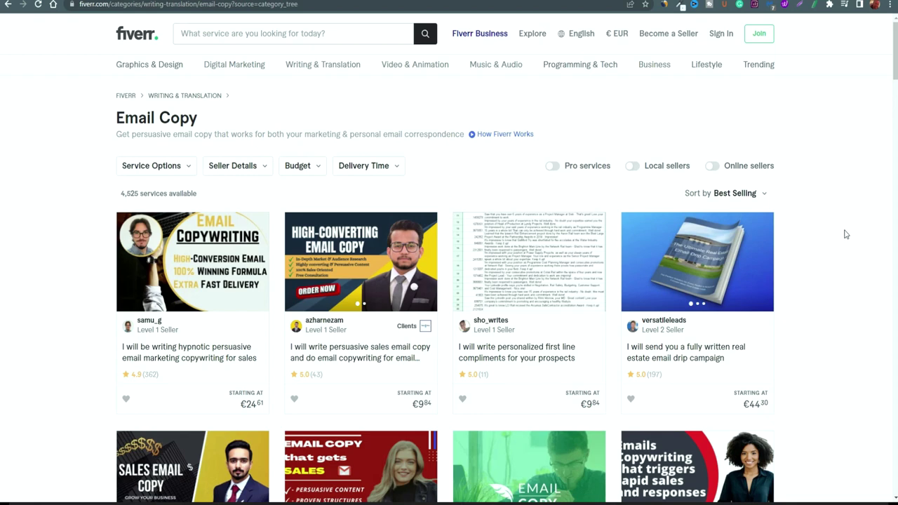
Browse the gigs in Fiverr's Email Copy category, and in a new ChatGPT chat request "write 10 email titles to promote blenders".
scroll(845, 234, down, 1)
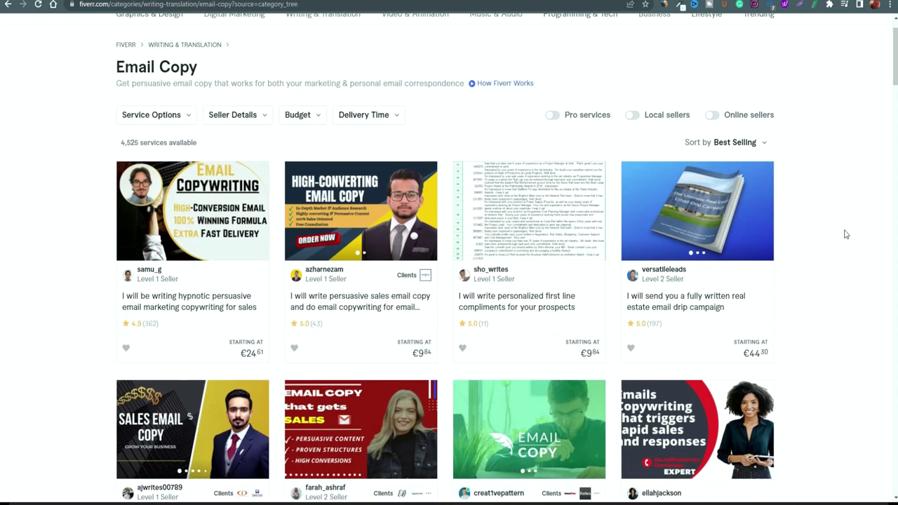
scroll(845, 235, down, 4)
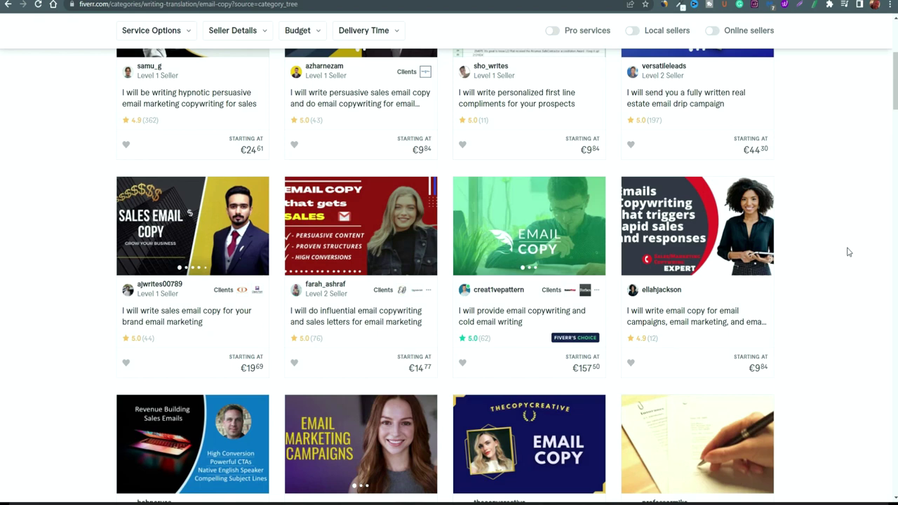
scroll(849, 257, up, 2)
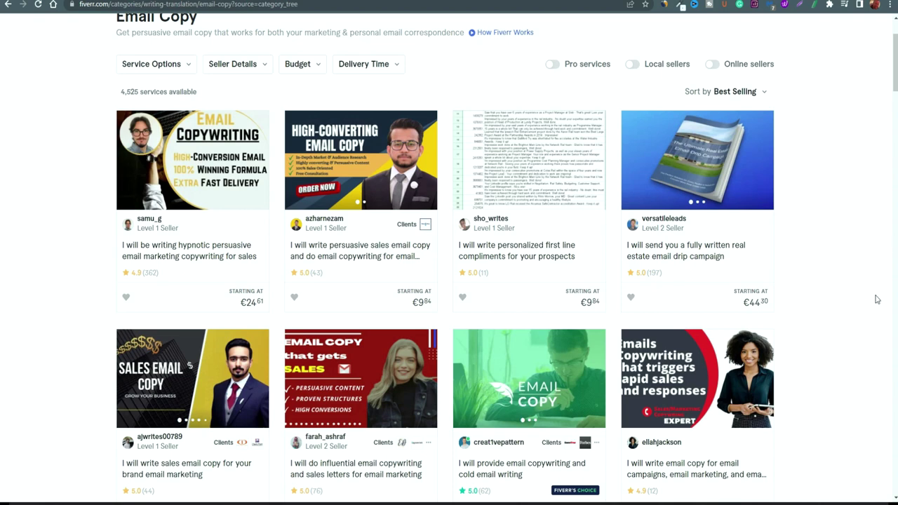
scroll(875, 299, down, 1)
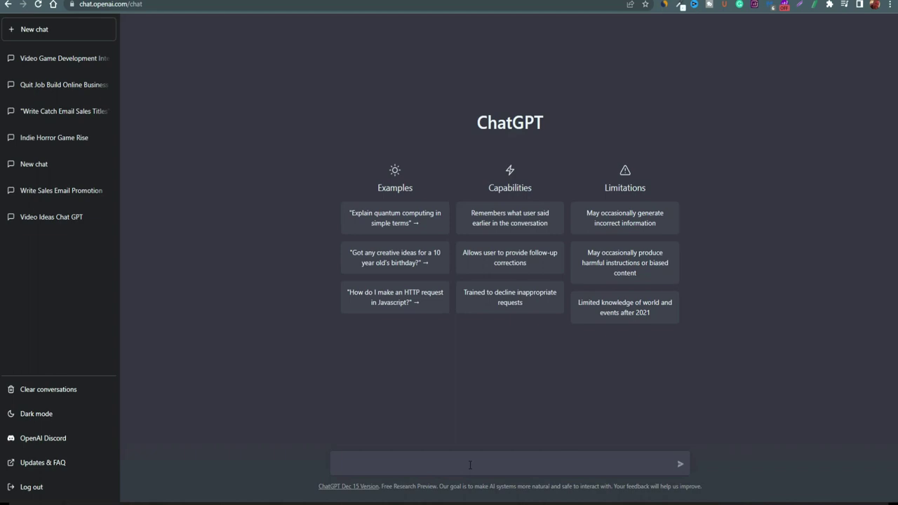
text(write 10 email titles to promote blenders)
click(680, 465)
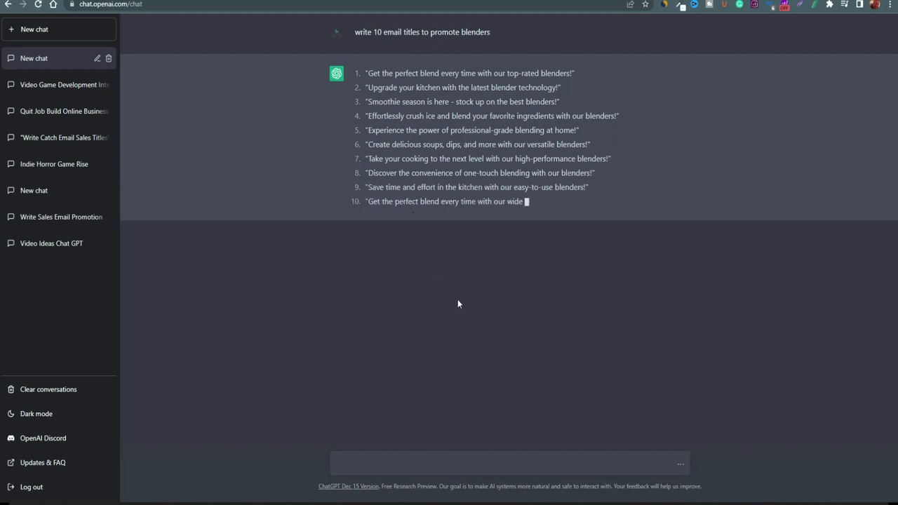
Ask ChatGPT to write detailed sales copy for the copied title "Smoothie season is here - stock up on the best blenders!".
drag(365, 100, 560, 102)
key(ctrl+c)
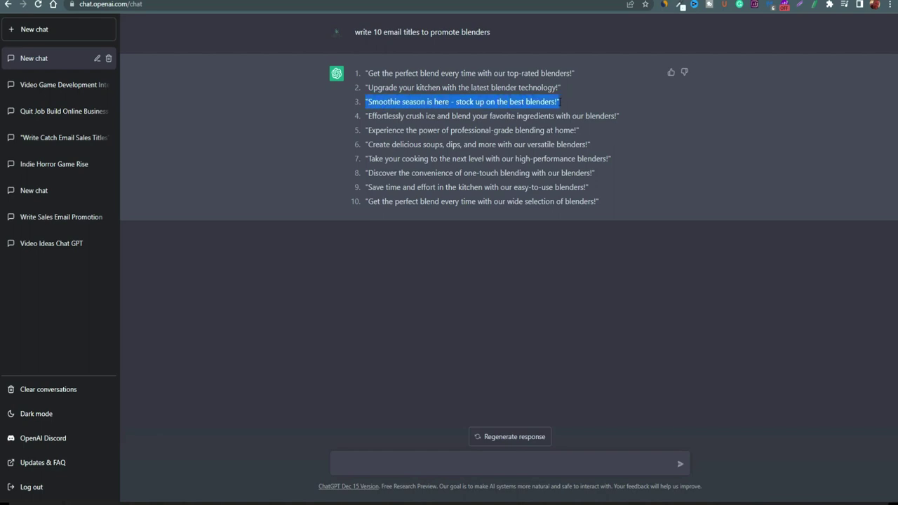
click(451, 467)
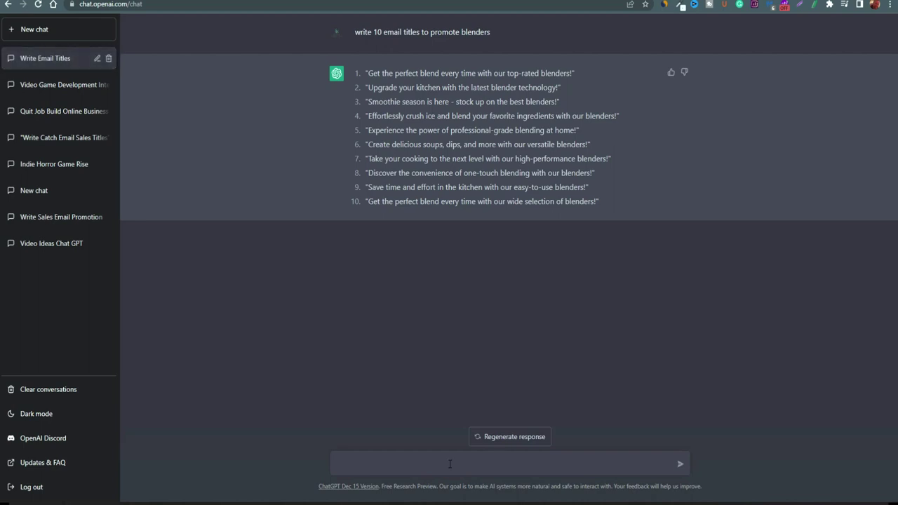
text(Write detailed sales copy for)
key(ctrl+v)
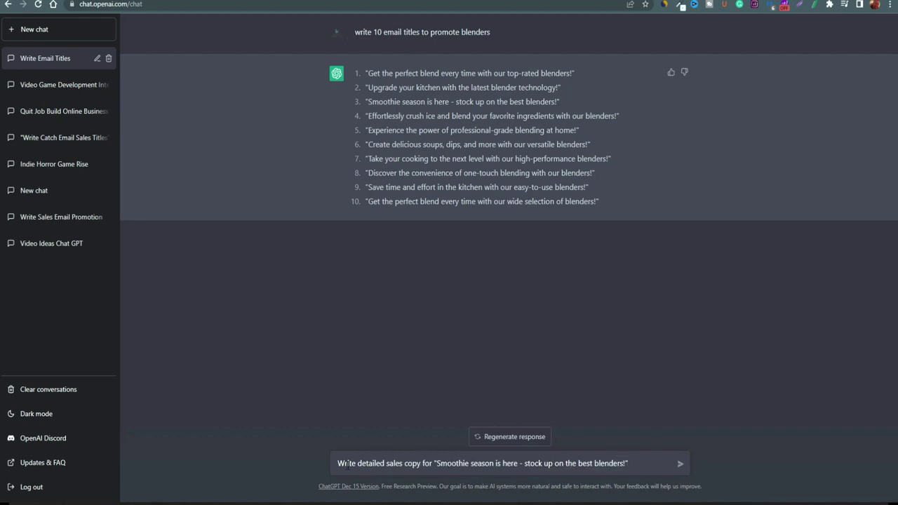
click(680, 463)
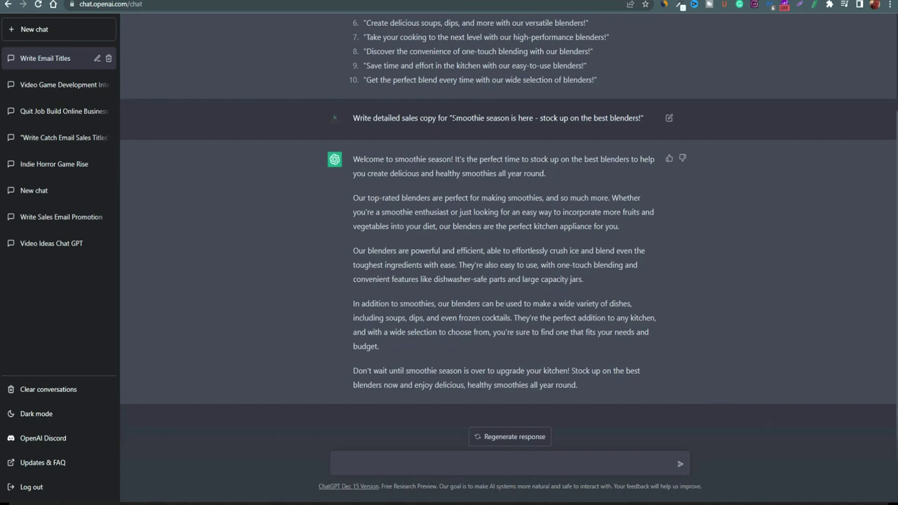
drag(452, 117, 640, 118)
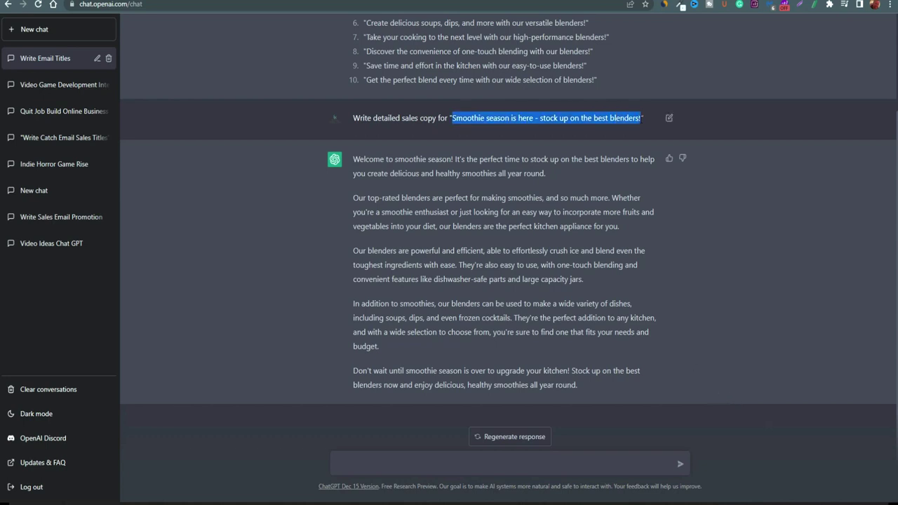
Switch to the GetResponse newsletter and set both its subject line and message name to "Smoothie season is here - stock up on the best blenders!".
key(ctrl+Tab)
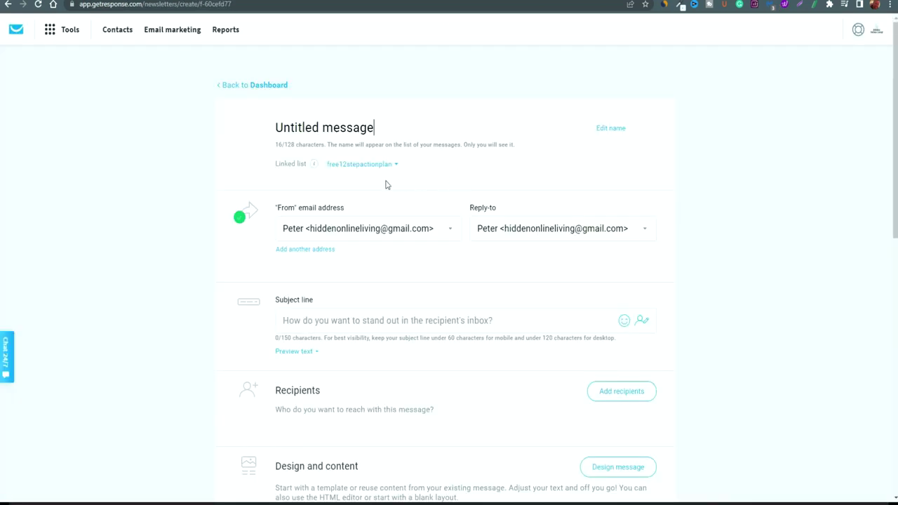
click(382, 324)
text(Smoothie season is here - stock up on the best blenders!)
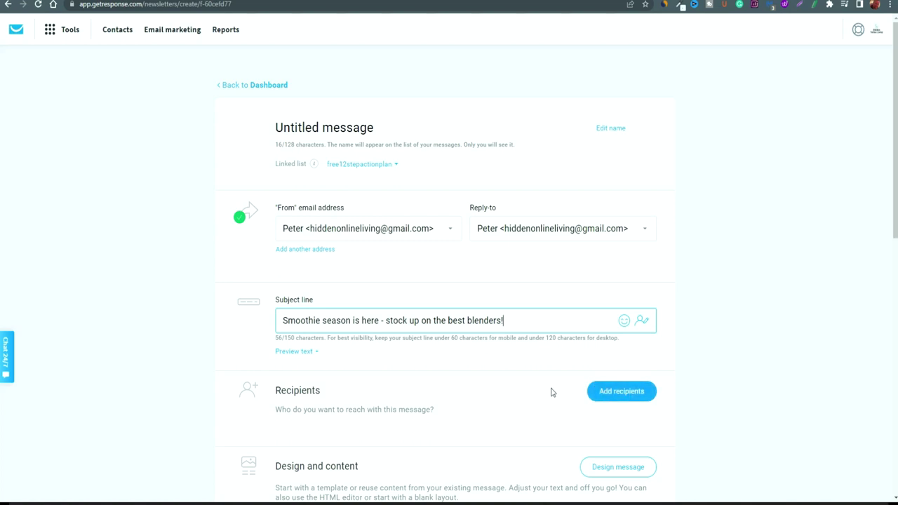
scroll(616, 395, down, 1)
scroll(603, 379, up, 1)
click(266, 135)
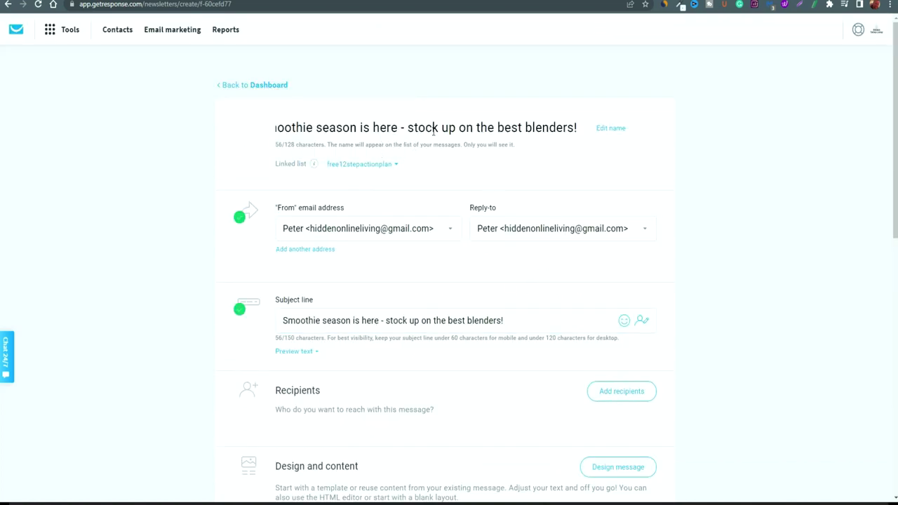
Add the atb_new_buyers_list contacts as recipients and start the message design from an existing message.
scroll(481, 311, down, 5)
click(621, 188)
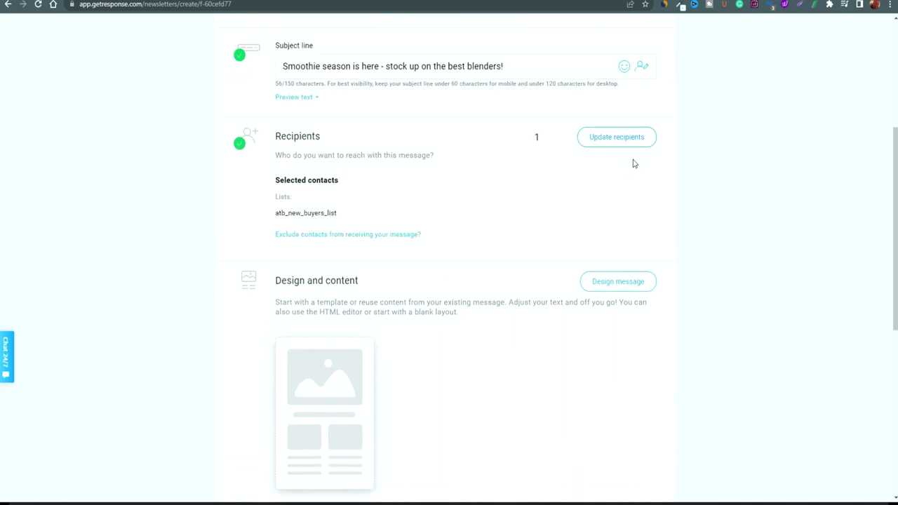
click(634, 287)
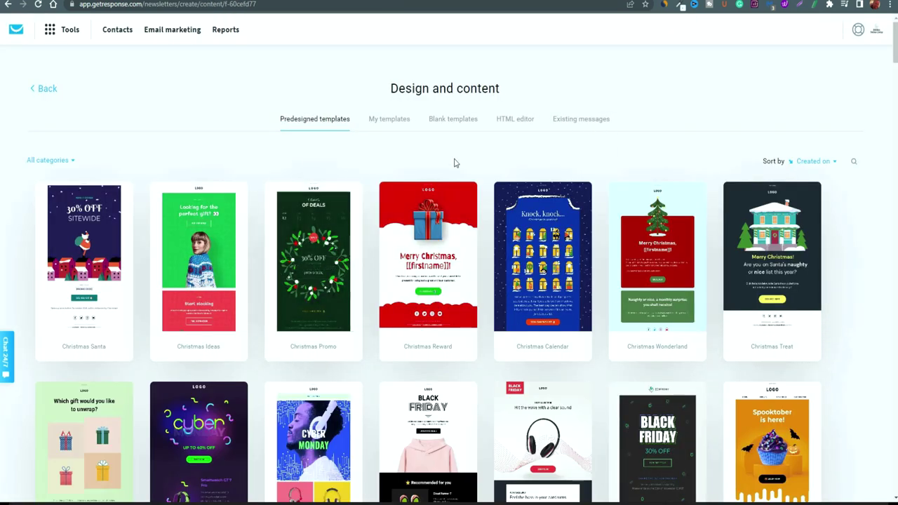
click(391, 119)
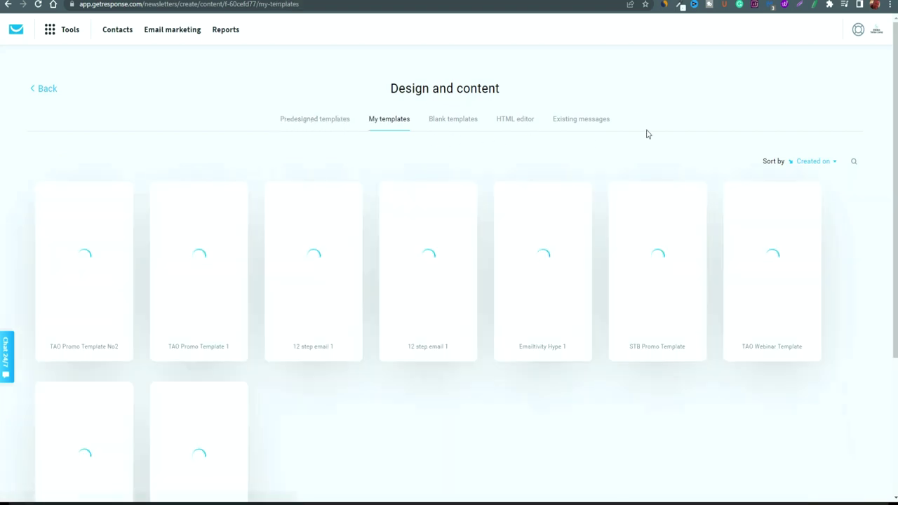
click(584, 121)
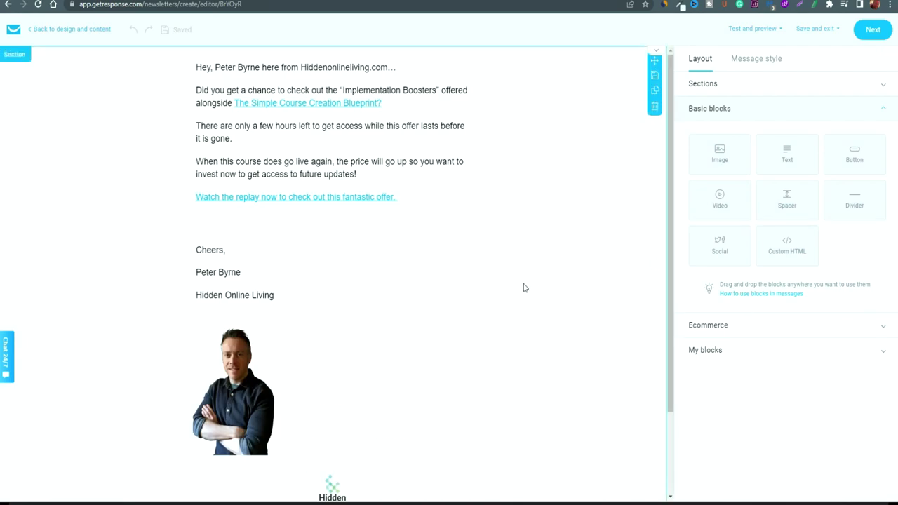
Replace the email's main body text with the full smoothie season sales copy copied from ChatGPT.
click(219, 83)
key(ctrl+a)
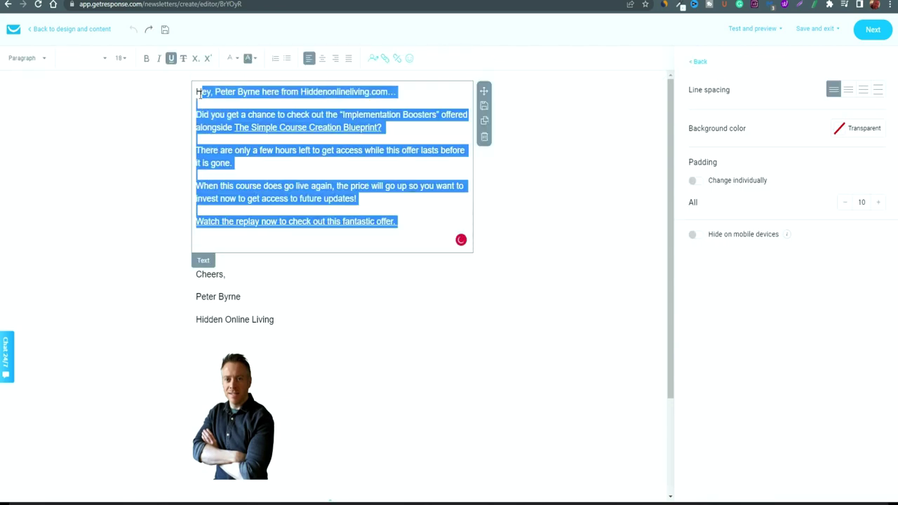
key(ctrl+Tab)
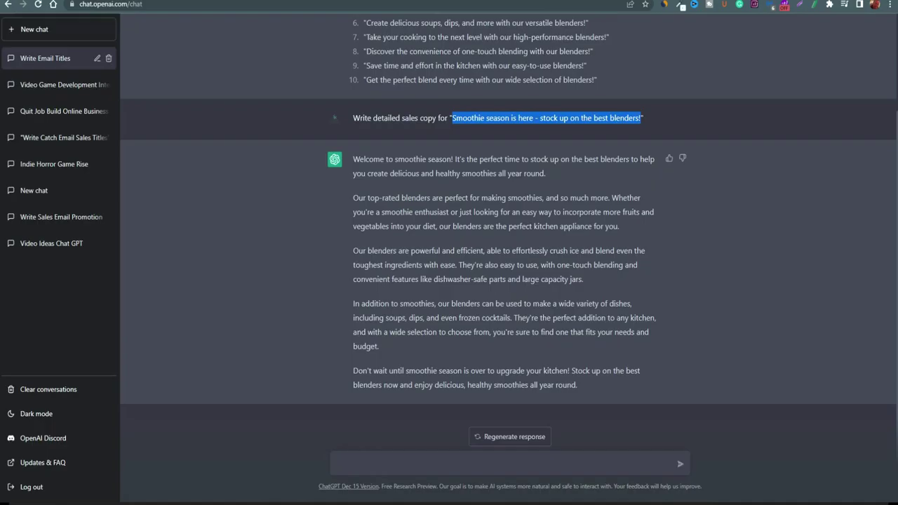
click(356, 158)
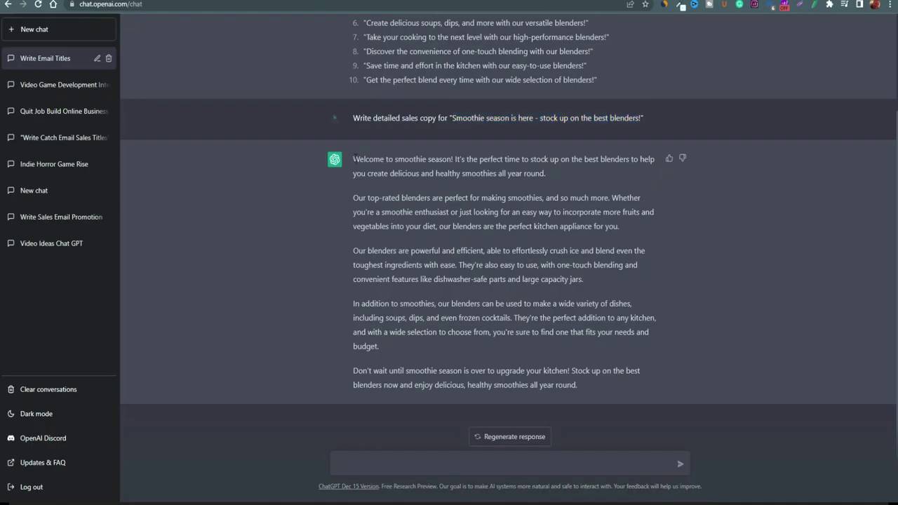
drag(354, 157, 583, 381)
key(ctrl+c)
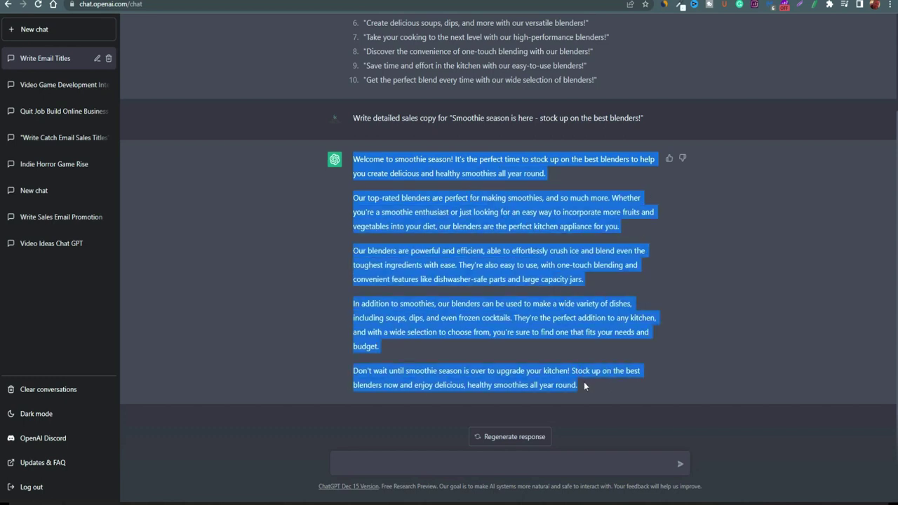
key(ctrl+Tab)
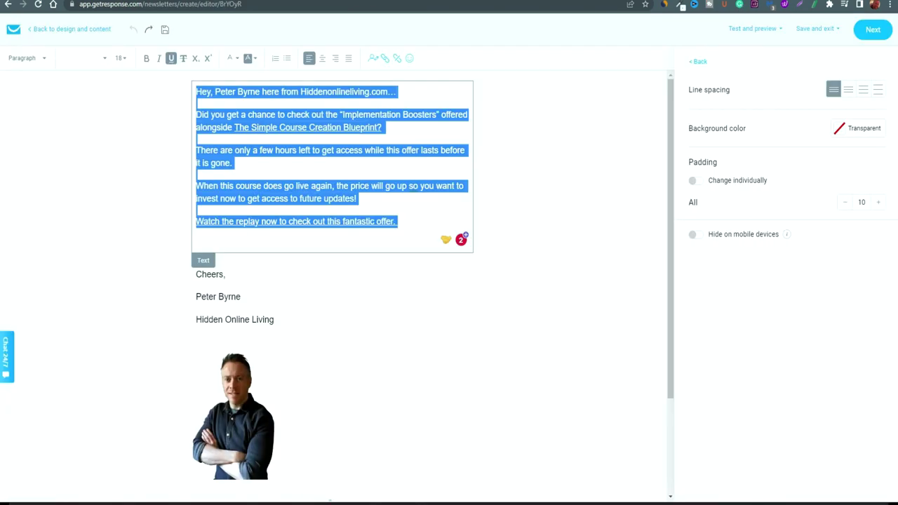
right_click(382, 191)
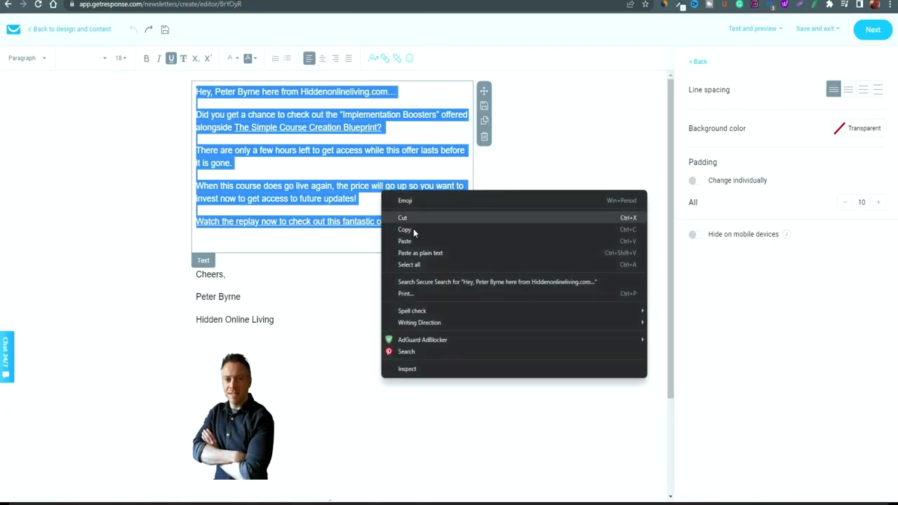
click(414, 219)
right_click(408, 269)
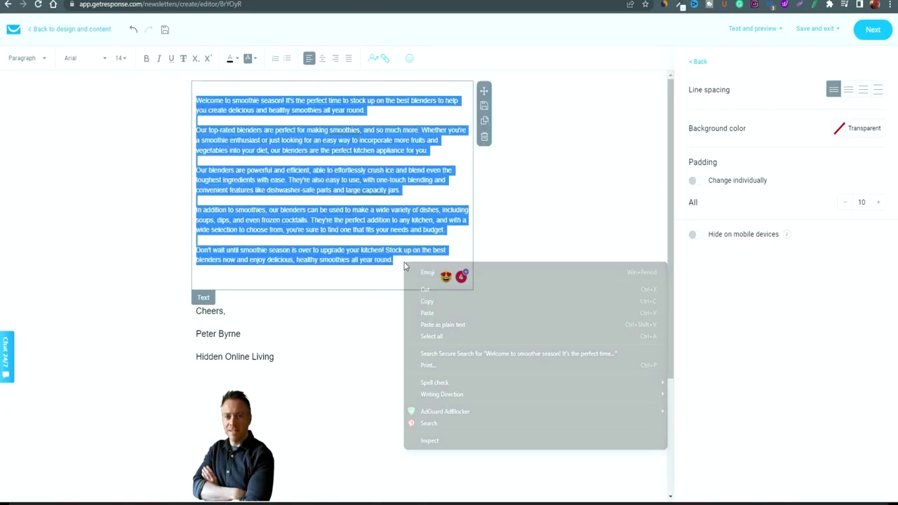
key(Escape)
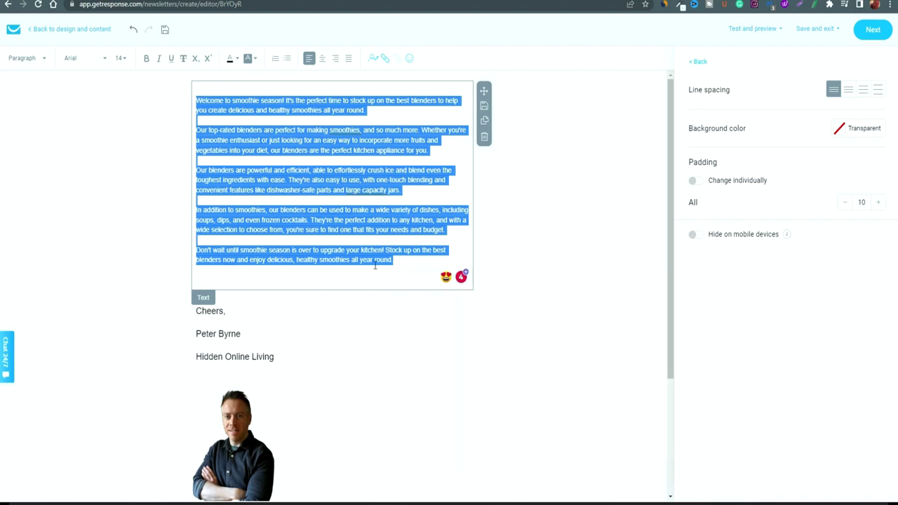
Set the font size of the whole pasted sales copy to 18.
click(399, 260)
drag(400, 260, 199, 100)
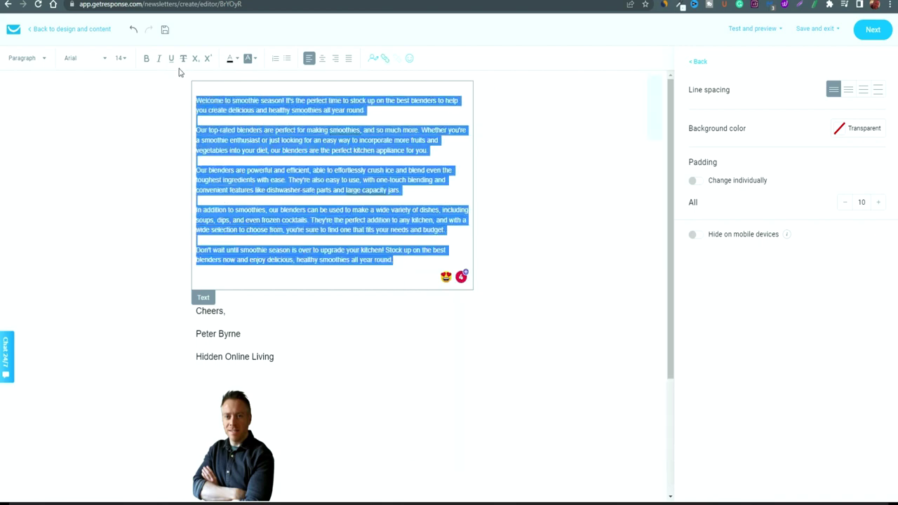
click(121, 58)
click(132, 172)
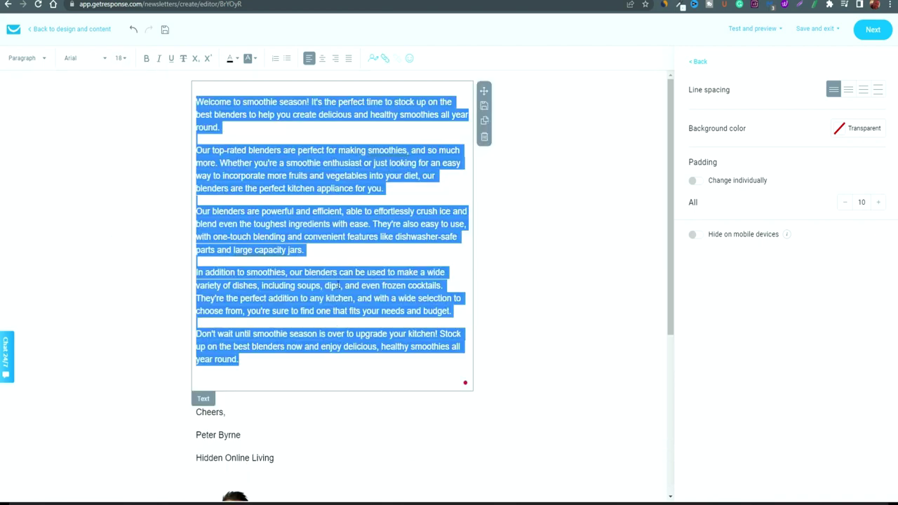
Split the long paragraphs, starting new ones at "They're also easy to use", "They're the perfect addition" and "Whether you're a smoothie enthusiast".
click(372, 236)
key(Return)
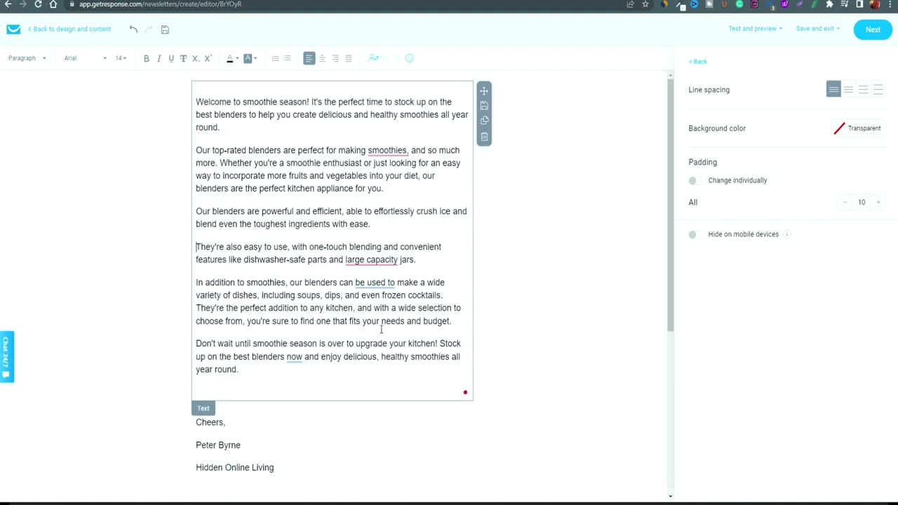
click(197, 308)
key(Return)
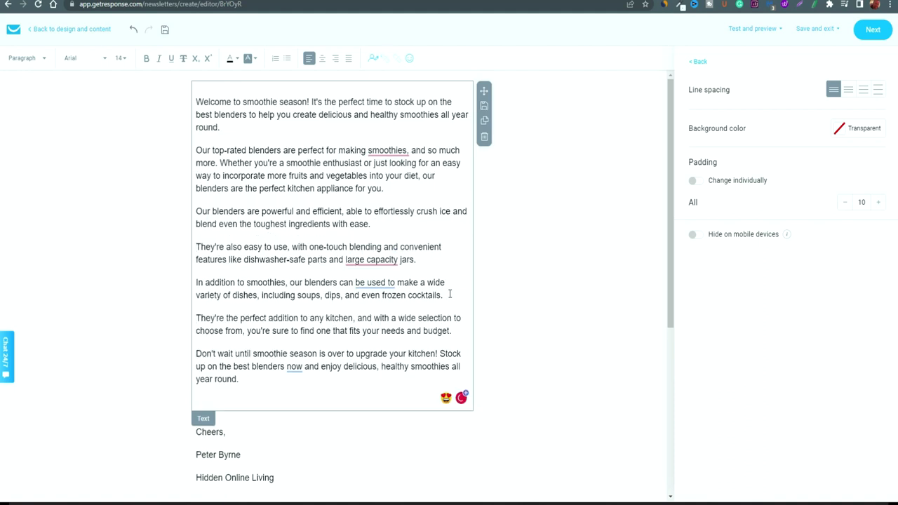
click(220, 162)
key(Return)
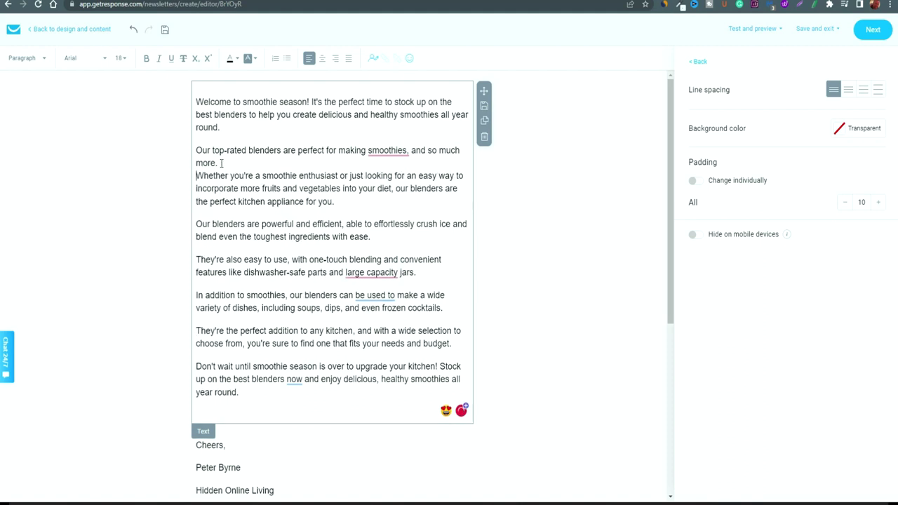
Accept Grammarly's suggestions to hyphenate "large-capacity" and remove "be used to" and "now" from the email copy.
mouse_move(368, 282)
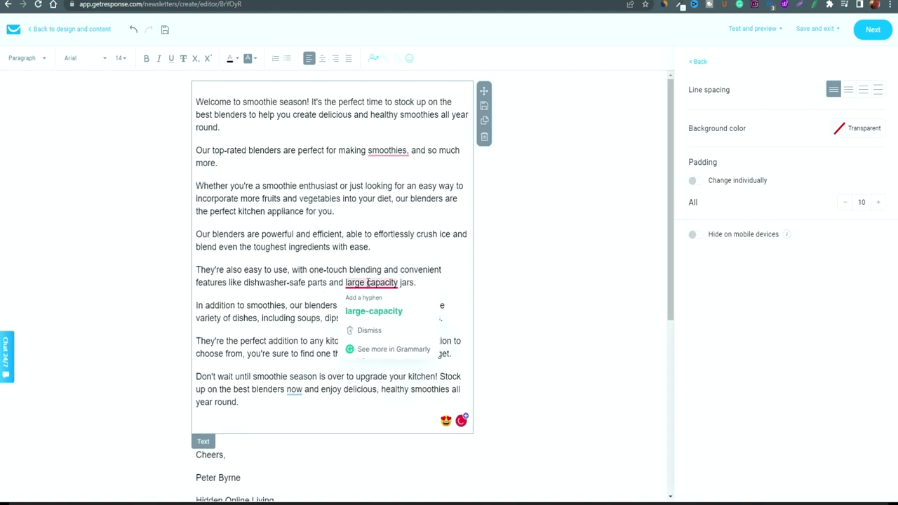
click(741, 5)
click(372, 282)
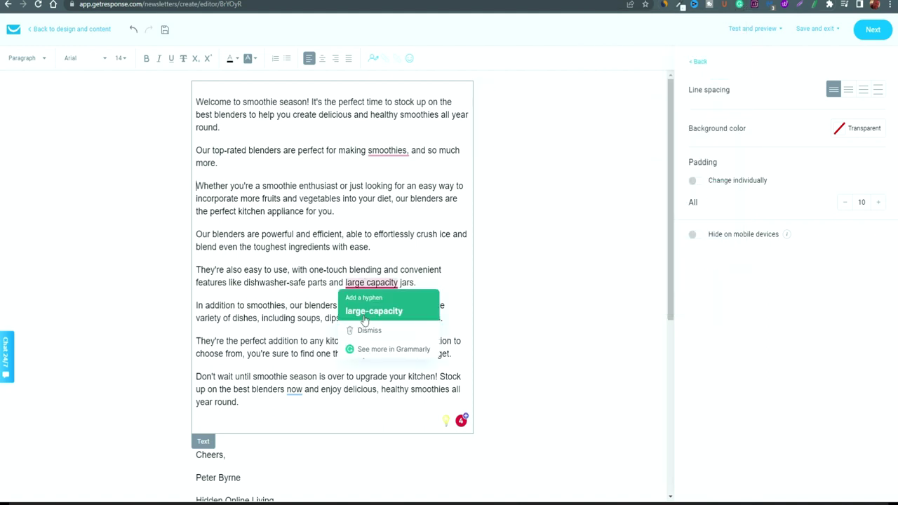
click(371, 310)
mouse_move(374, 308)
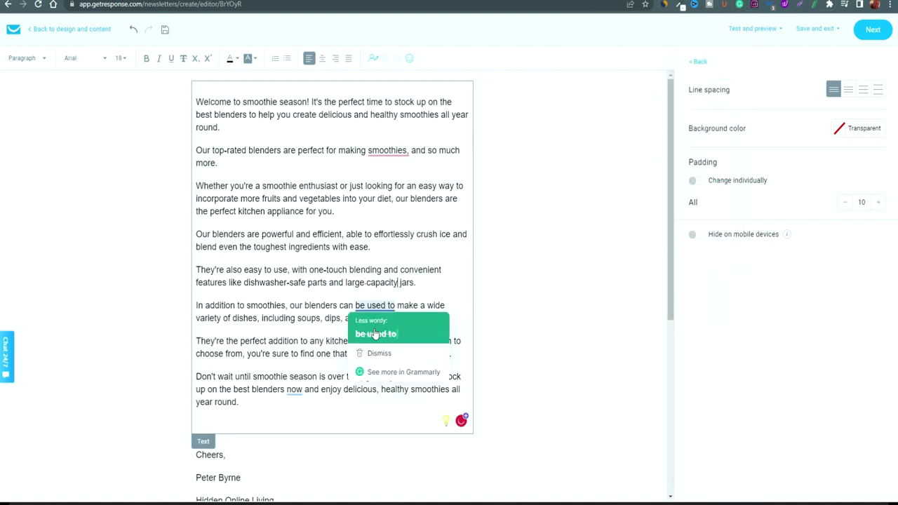
click(375, 330)
mouse_move(295, 390)
click(295, 417)
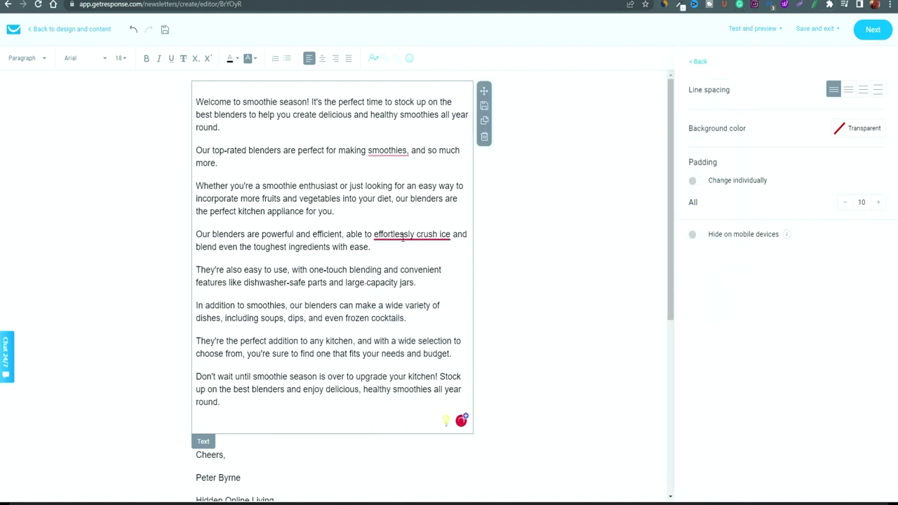
Accept Grammarly's suggestions for "crush ice effortlessly", the comma after "smoothies" and the phrase "with ease".
mouse_move(410, 234)
click(416, 261)
click(391, 176)
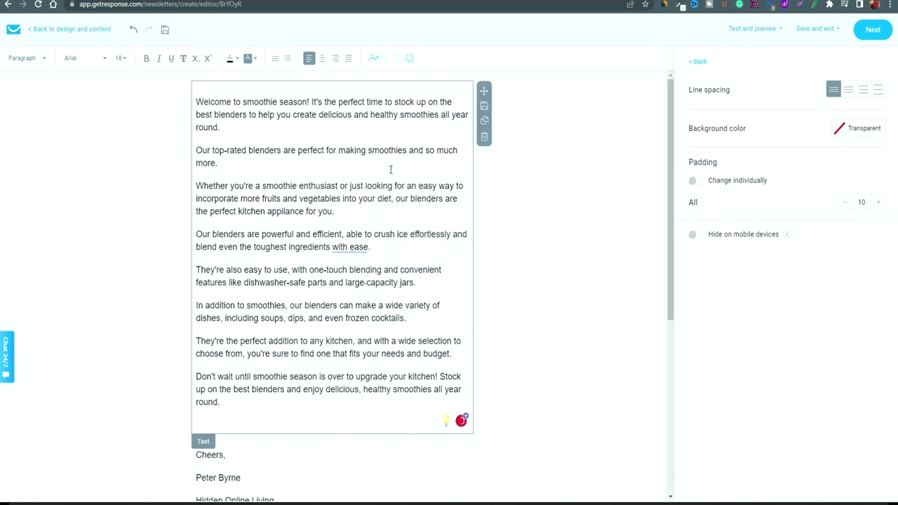
mouse_move(350, 247)
click(355, 274)
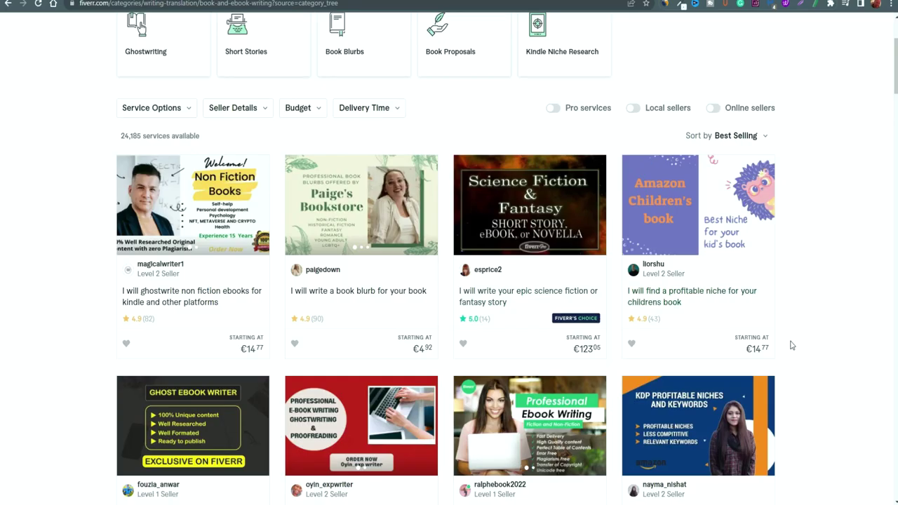
Review the ghostwriting and ebook gigs with their starting prices in Fiverr's Book & eBook Writing category.
scroll(791, 345, down, 4)
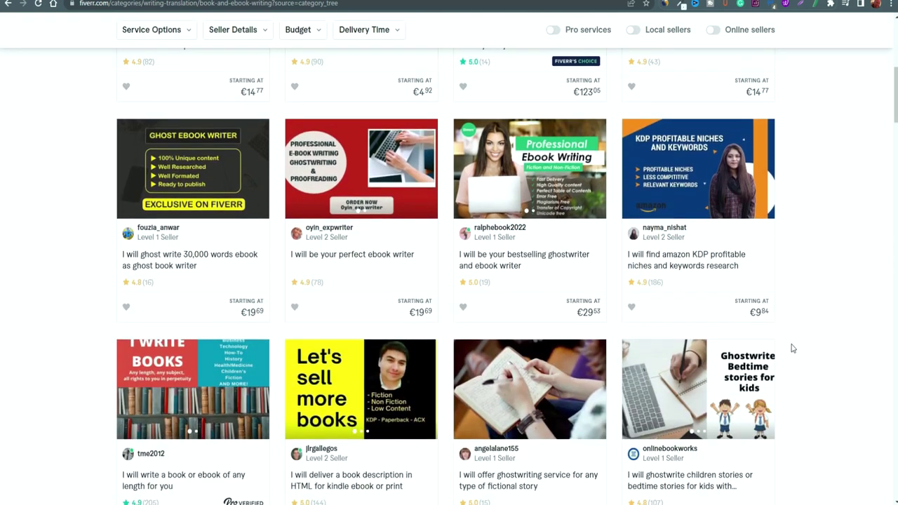
scroll(792, 348, down, 3)
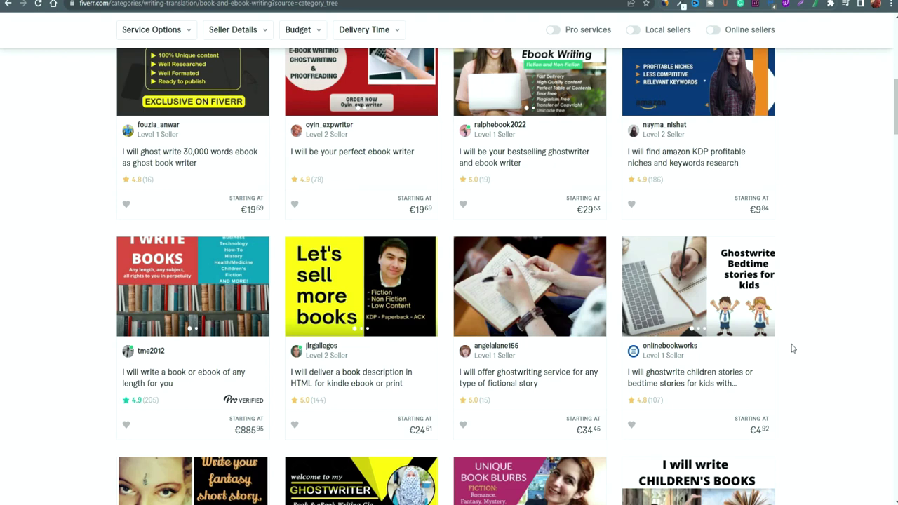
scroll(789, 346, down, 1)
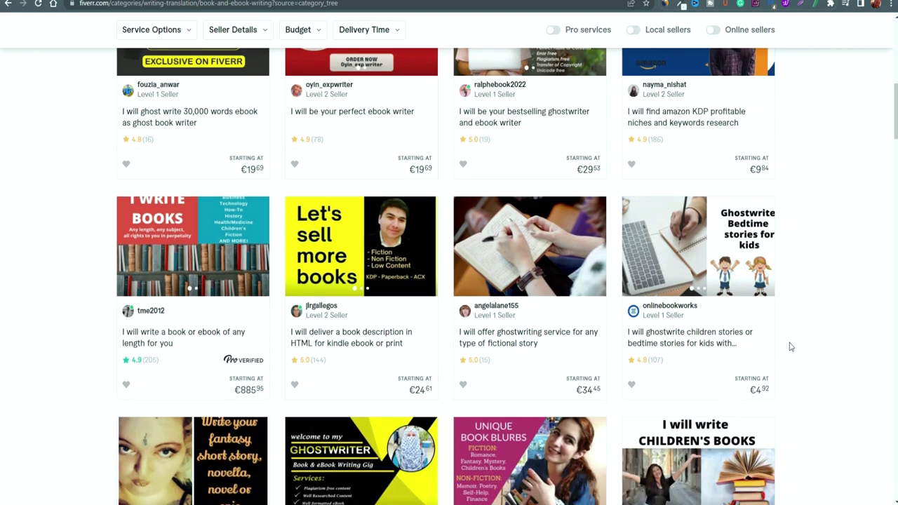
scroll(786, 344, up, 6)
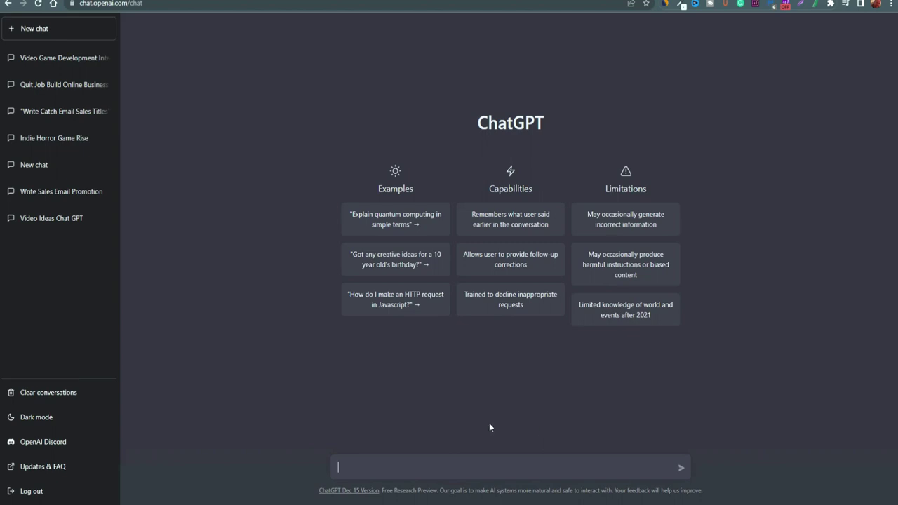
In a new ChatGPT chat, request "write an ebook outline for 10 ways to make money online" and copy the item about monetizing a blog or website.
text(write an ebook outline for 10 ways to make money online)
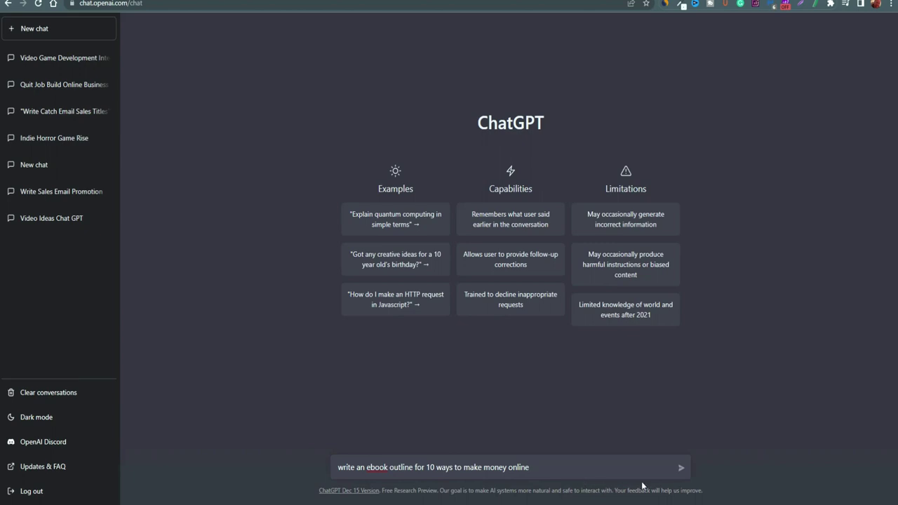
click(681, 468)
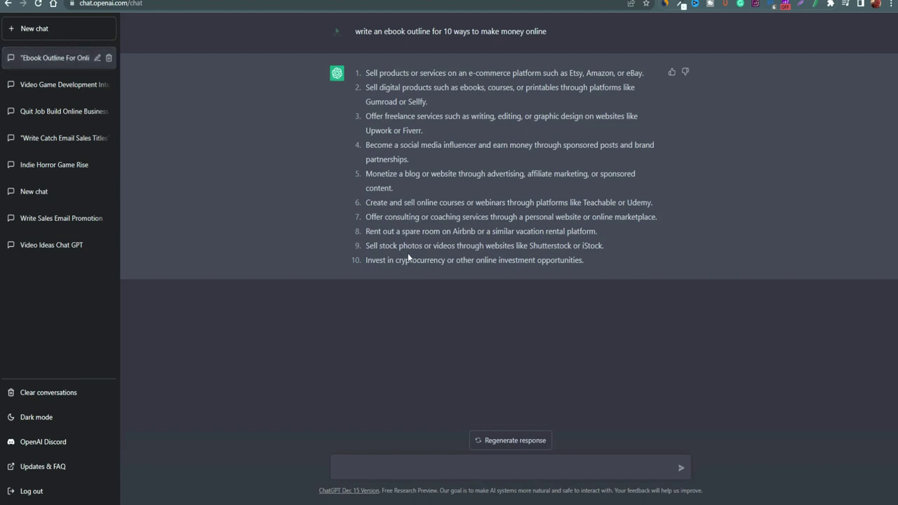
triple_click(395, 189)
key(ctrl+c)
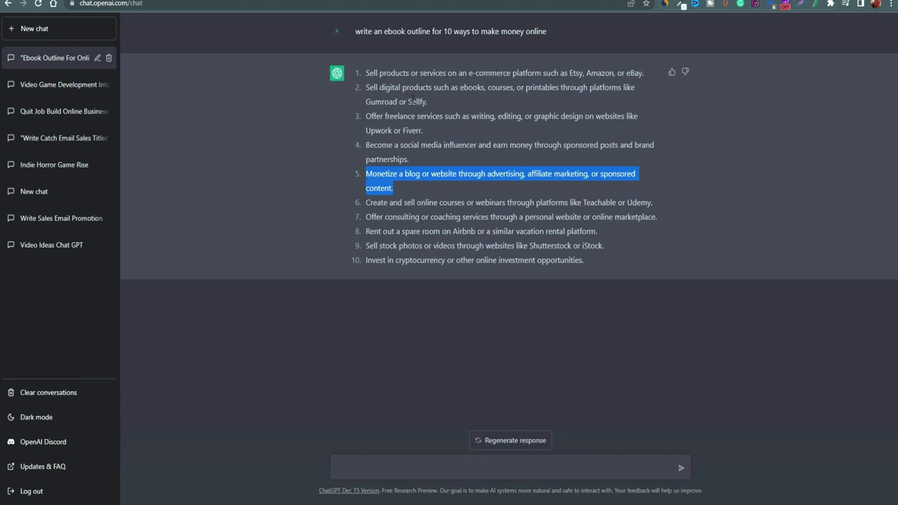
Ask ChatGPT to "write a 300 word article on" the copied outline item about monetizing a blog or website.
click(376, 467)
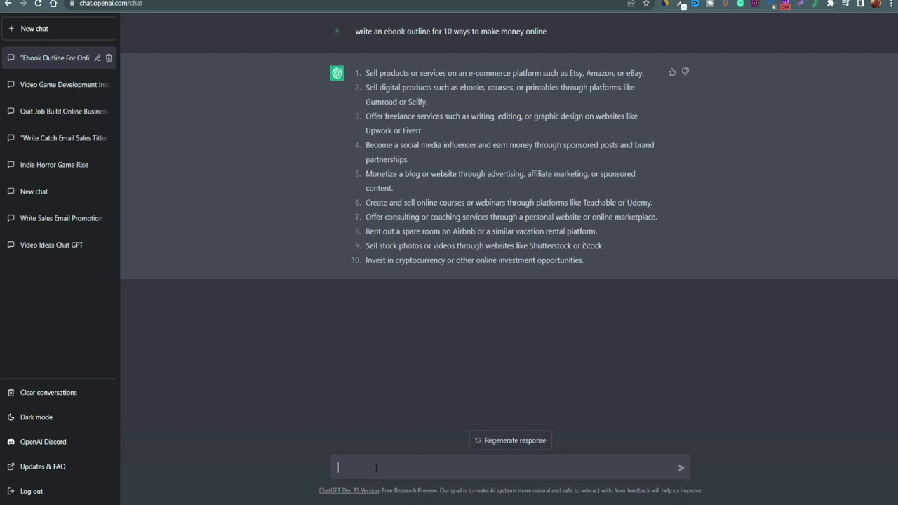
text(write a 300 word article on)
key(ctrl+v)
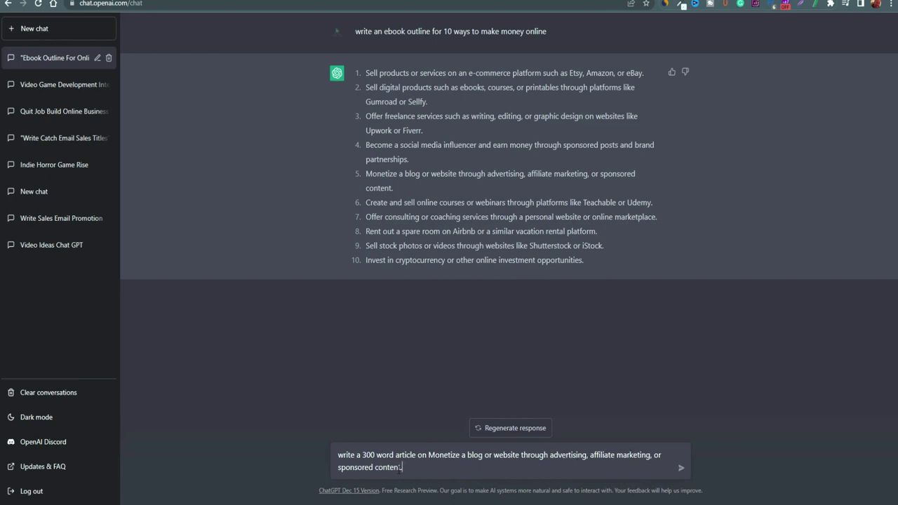
key(Return)
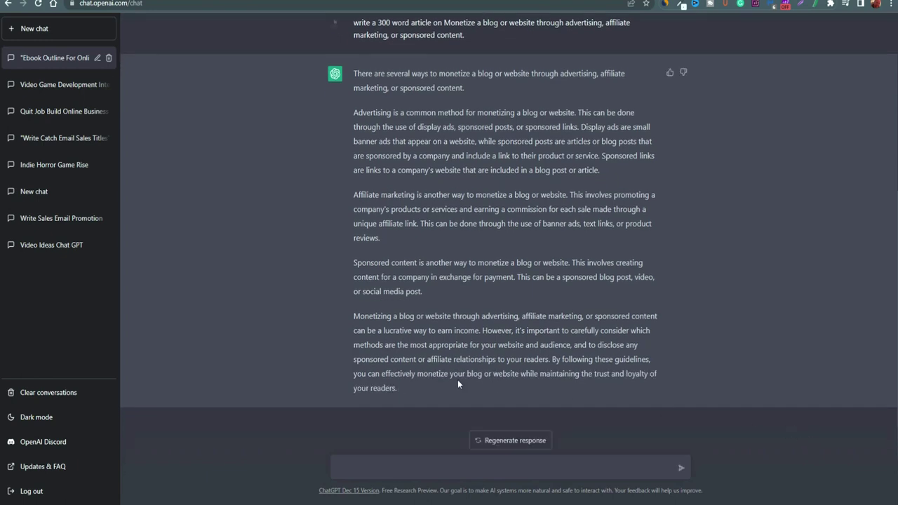
Copy the article from "Advertising is a common method" to its end and paste it into the blank Google Docs document.
drag(397, 388, 354, 112)
key(ctrl+c)
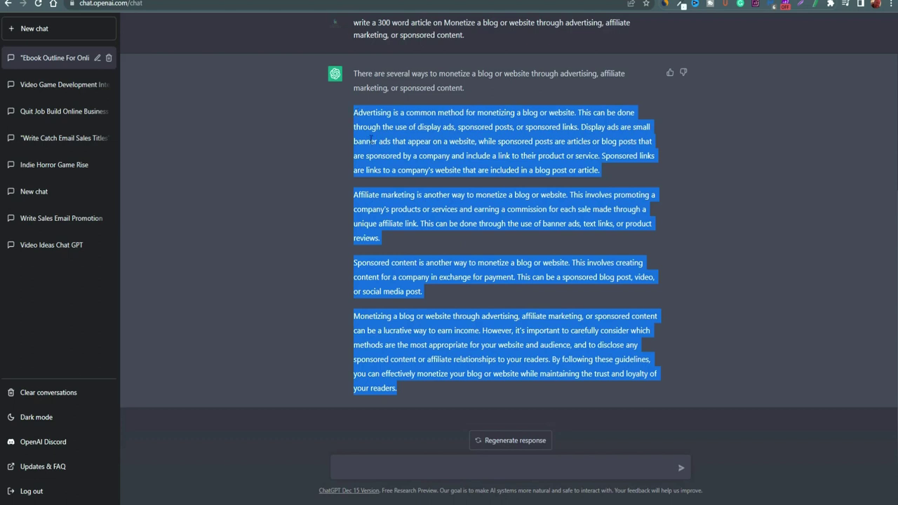
key(ctrl+Tab)
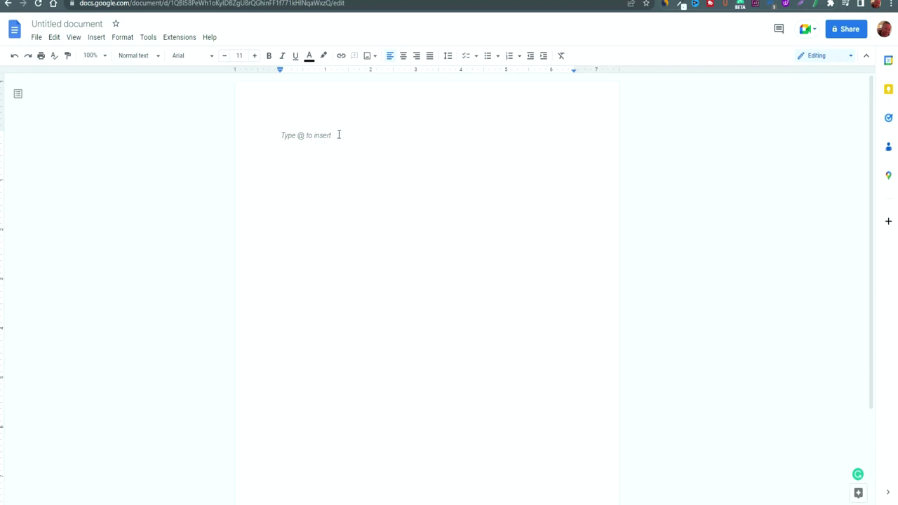
right_click(326, 138)
click(355, 197)
Accept Grammarly's "Monetising" and "monetise" spellings in the last two paragraphs and remove the comma after "audience".
click(297, 277)
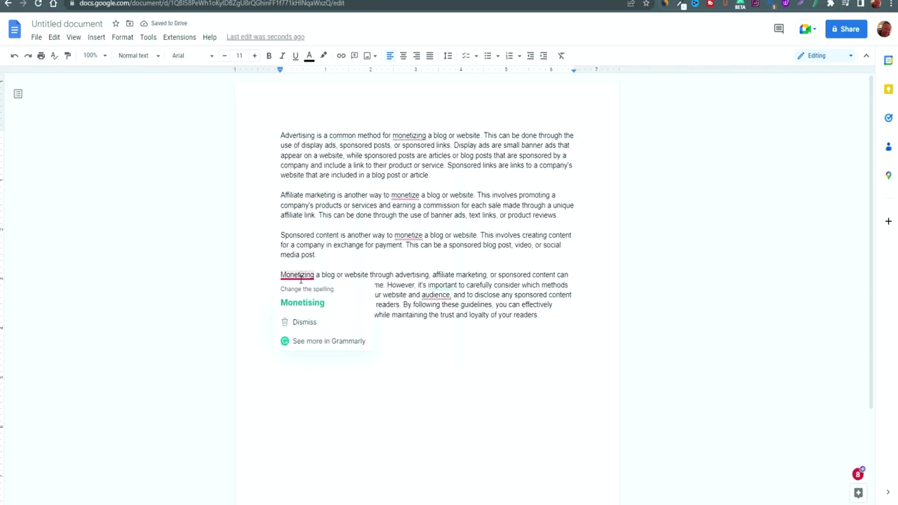
click(315, 302)
click(443, 313)
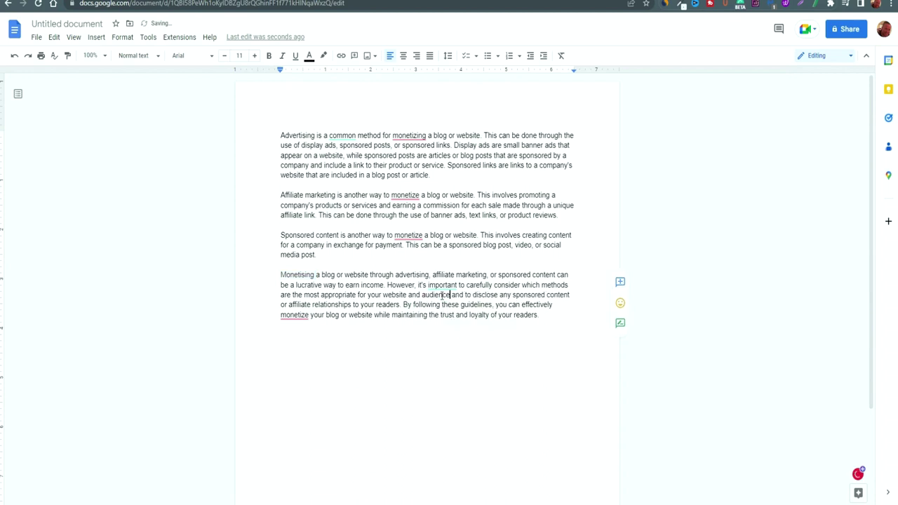
mouse_move(295, 314)
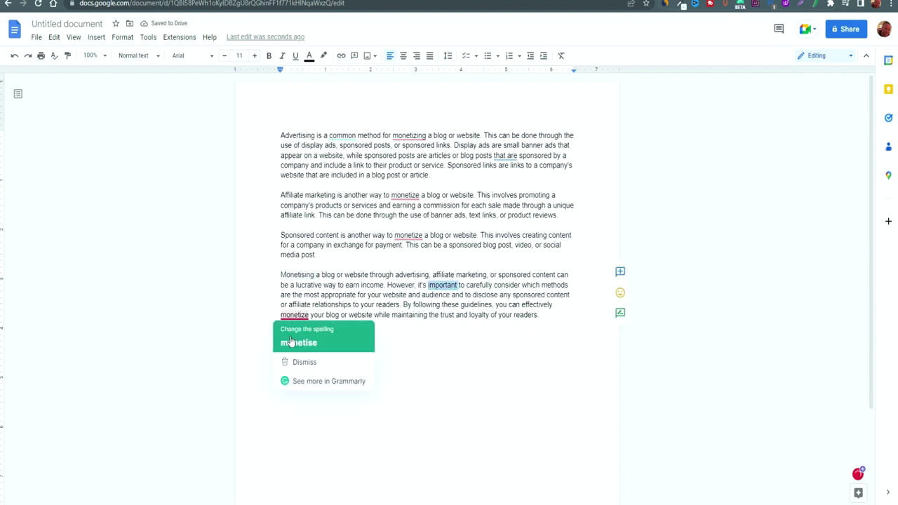
click(298, 339)
mouse_move(407, 239)
click(413, 263)
Accept Grammarly's suggestions to remove "that are" and spell "monetising" in the opening paragraph, and view Grammarly's quick settings.
mouse_move(505, 157)
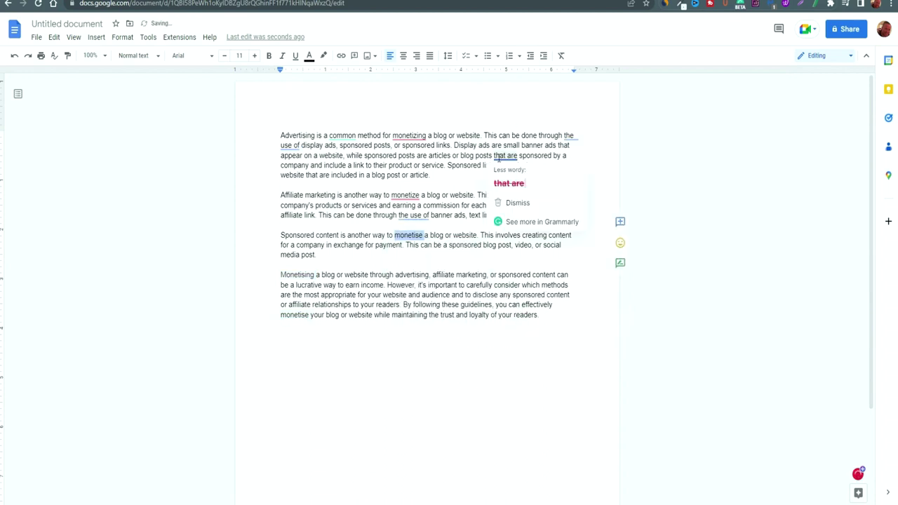
click(502, 181)
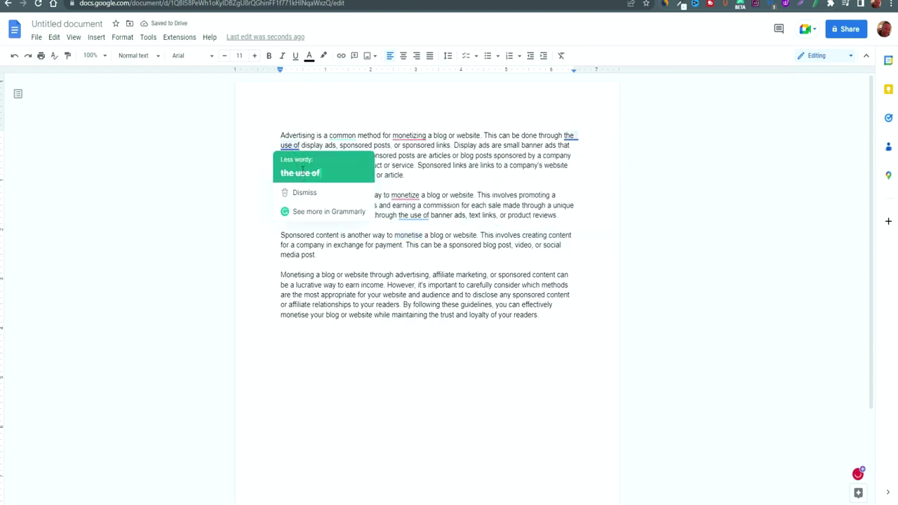
mouse_move(405, 137)
click(414, 163)
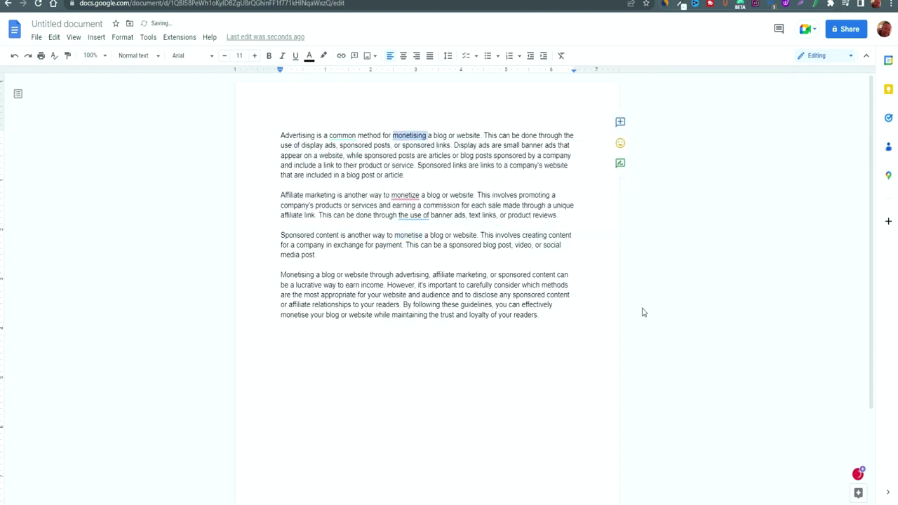
click(743, 5)
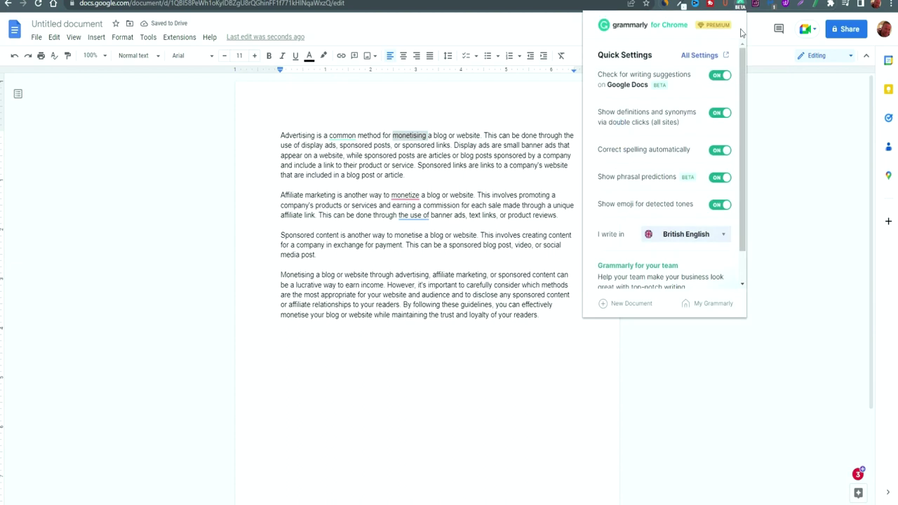
key(Escape)
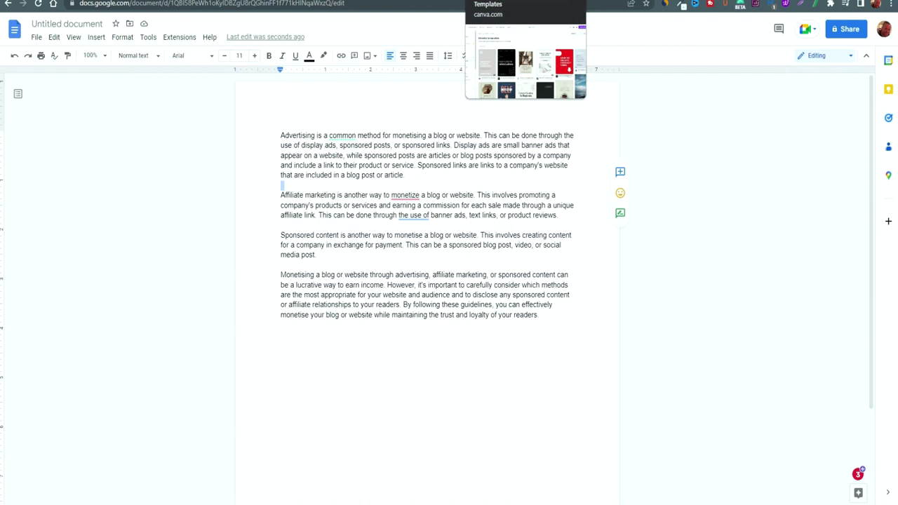
Switch to Canva's ebook templates and open the "How to start an online business" template for customizing.
click(524, 1)
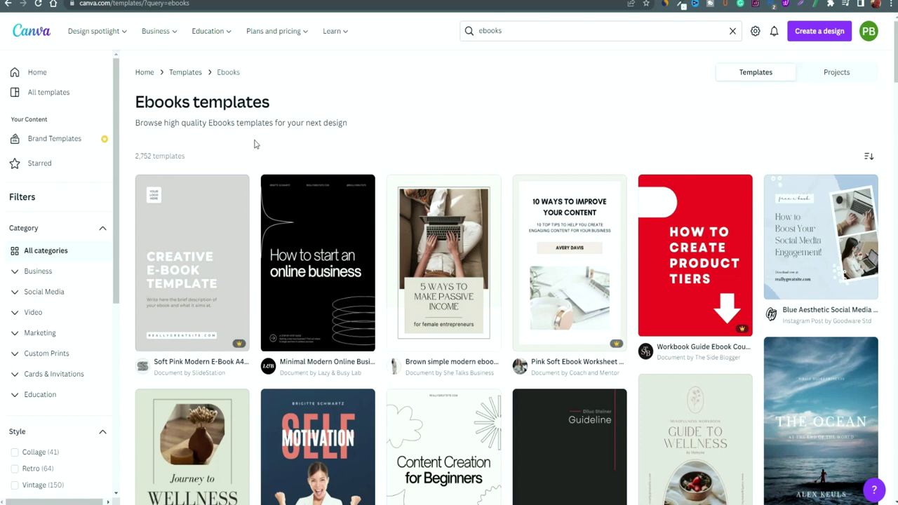
click(316, 281)
click(698, 119)
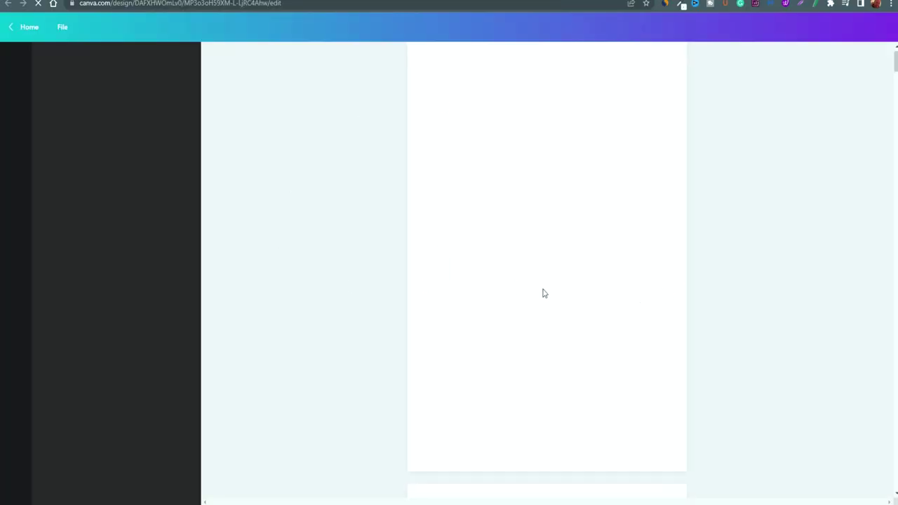
Examine the ebook template's cover, author page, chapter title pages and text page layouts.
scroll(536, 358, down, 3)
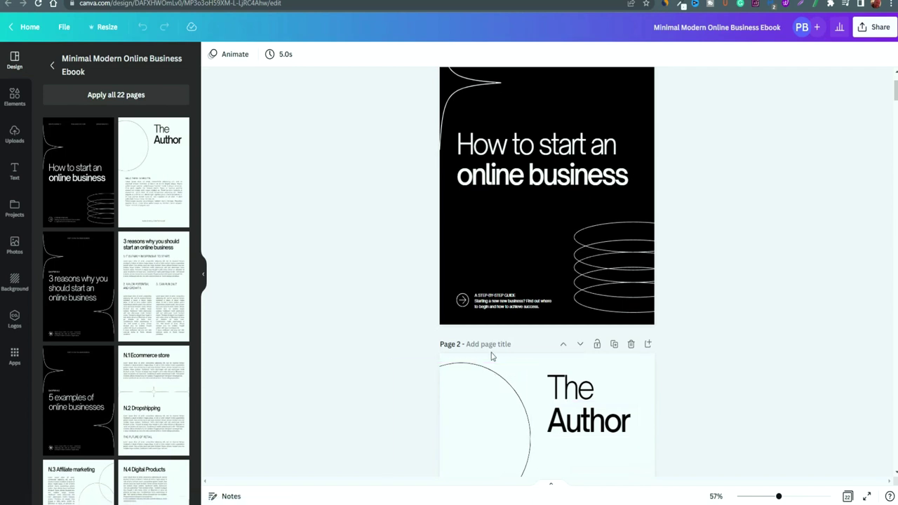
scroll(492, 359, down, 5)
scroll(493, 358, down, 3)
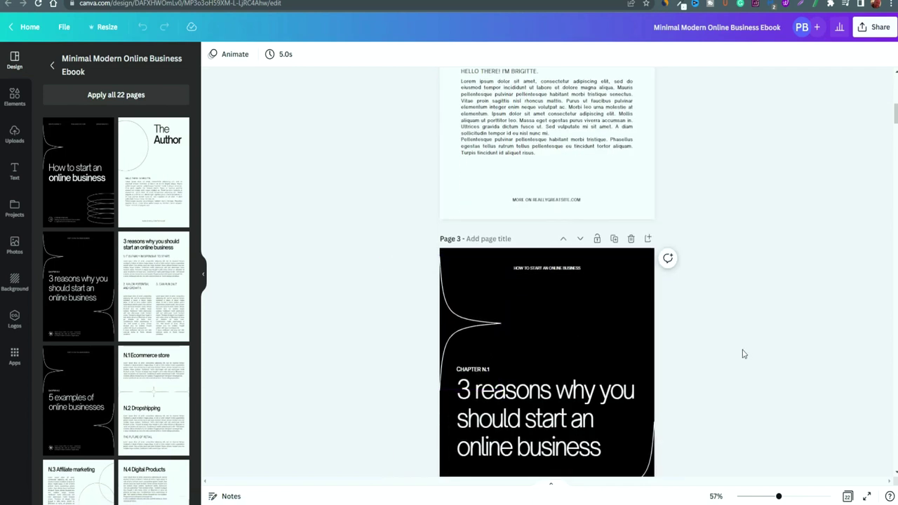
scroll(743, 354, down, 2)
scroll(744, 355, down, 2)
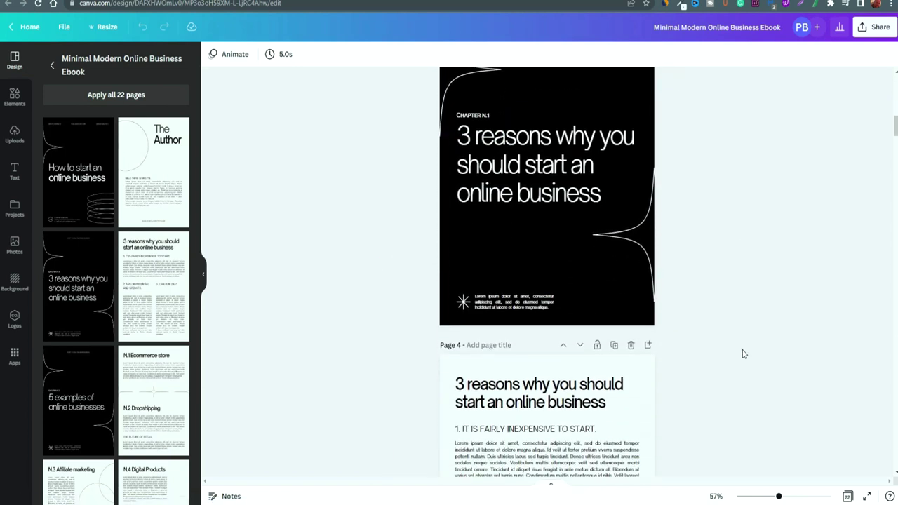
scroll(744, 355, down, 10)
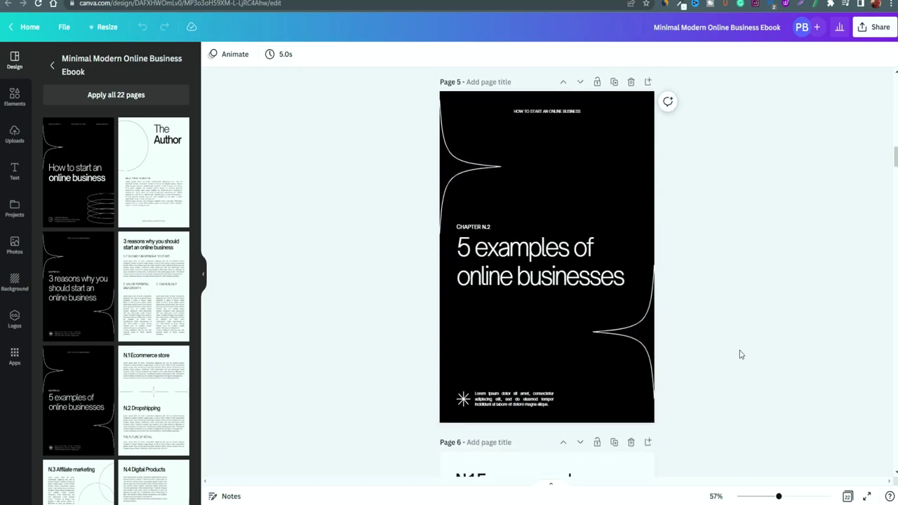
scroll(740, 354, down, 10)
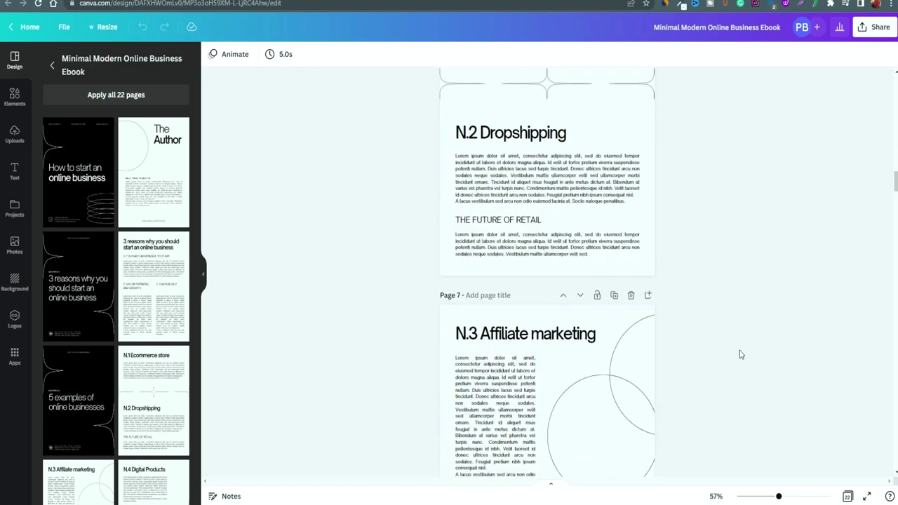
scroll(740, 354, down, 1)
scroll(738, 355, up, 15)
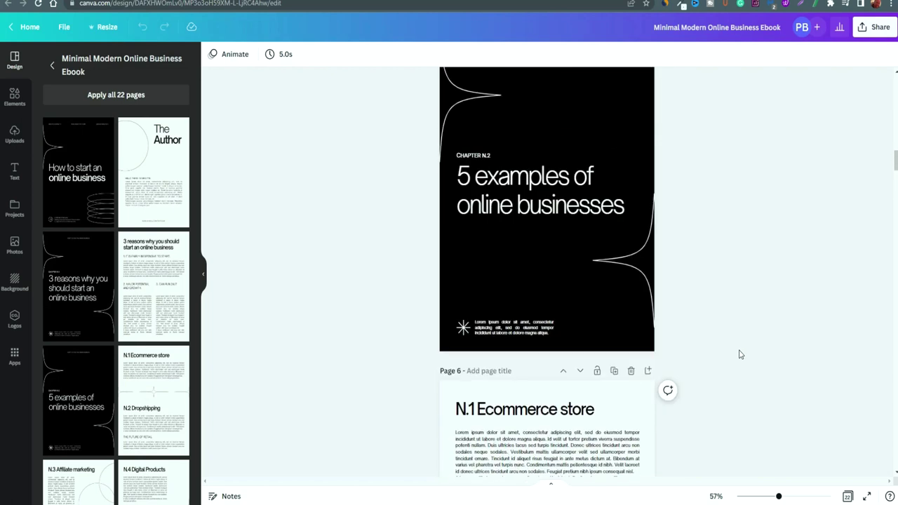
scroll(736, 354, up, 10)
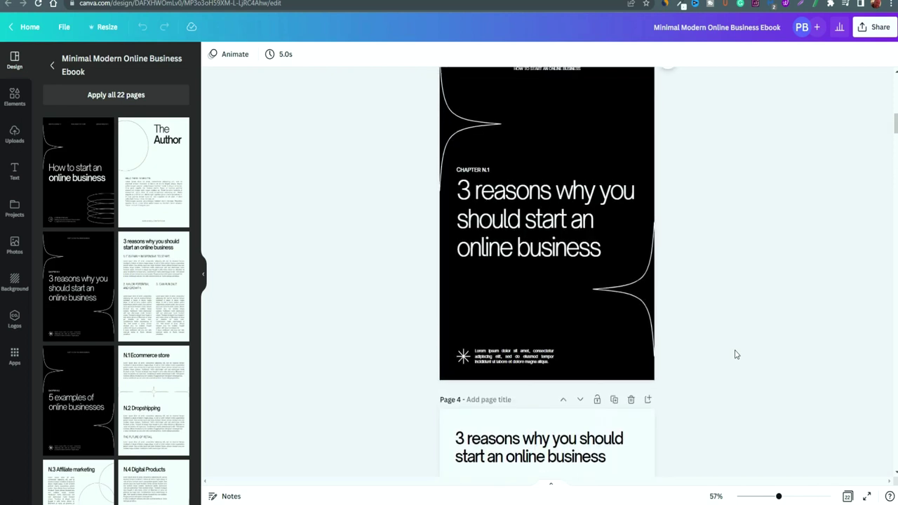
scroll(735, 354, up, 8)
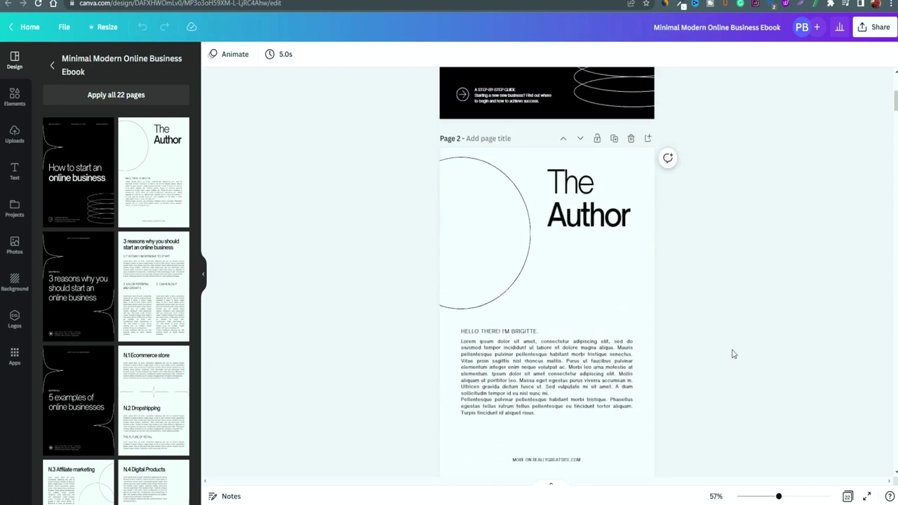
scroll(734, 354, up, 1)
scroll(734, 355, down, 4)
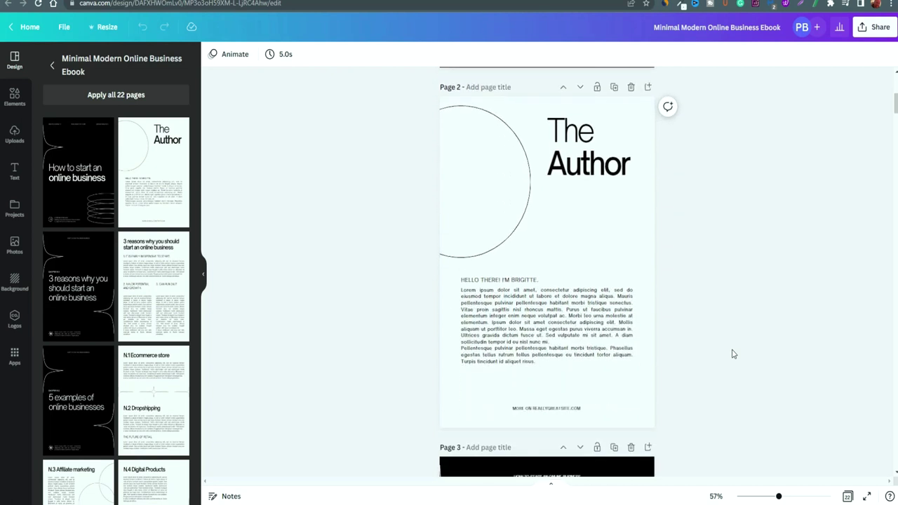
scroll(732, 354, up, 5)
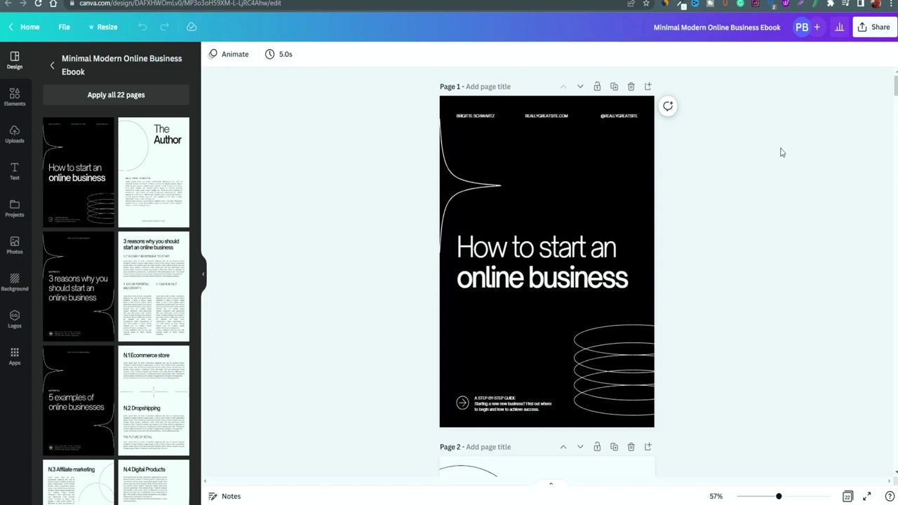
scroll(782, 152, down, 1)
scroll(782, 152, down, 10)
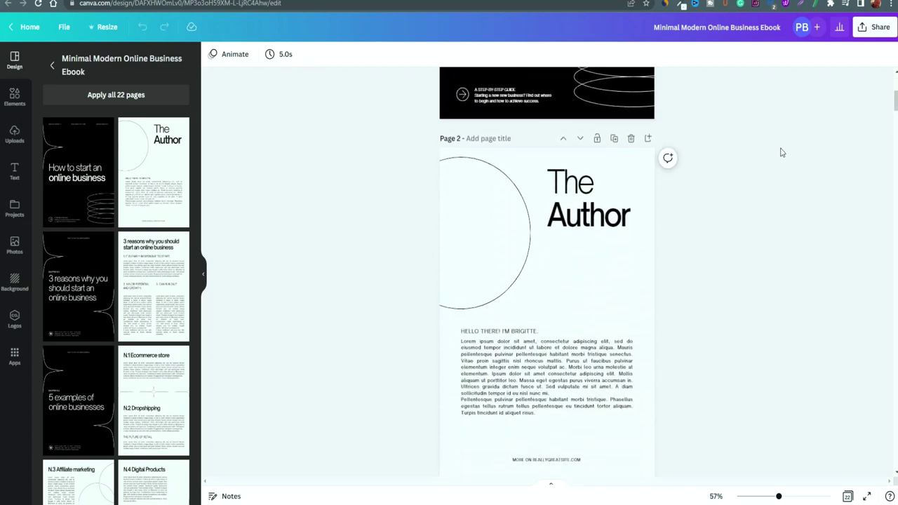
scroll(782, 150, down, 12)
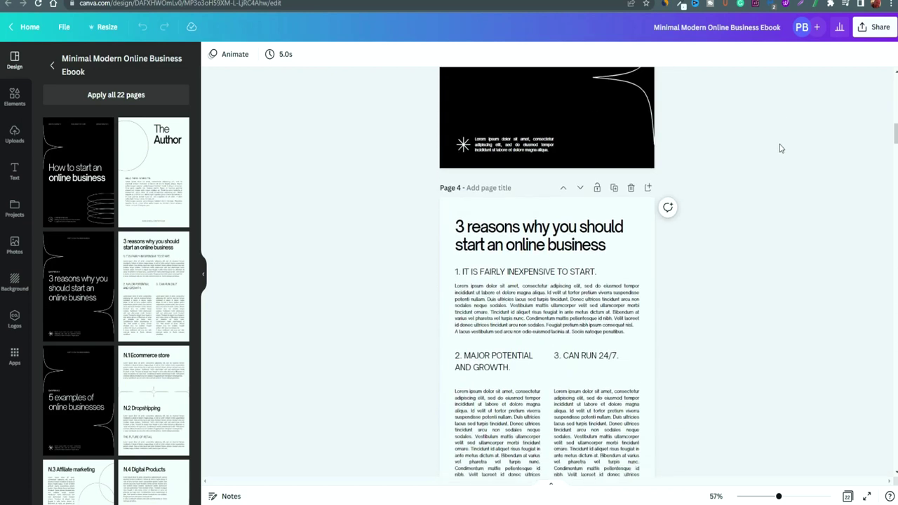
scroll(781, 148, down, 5)
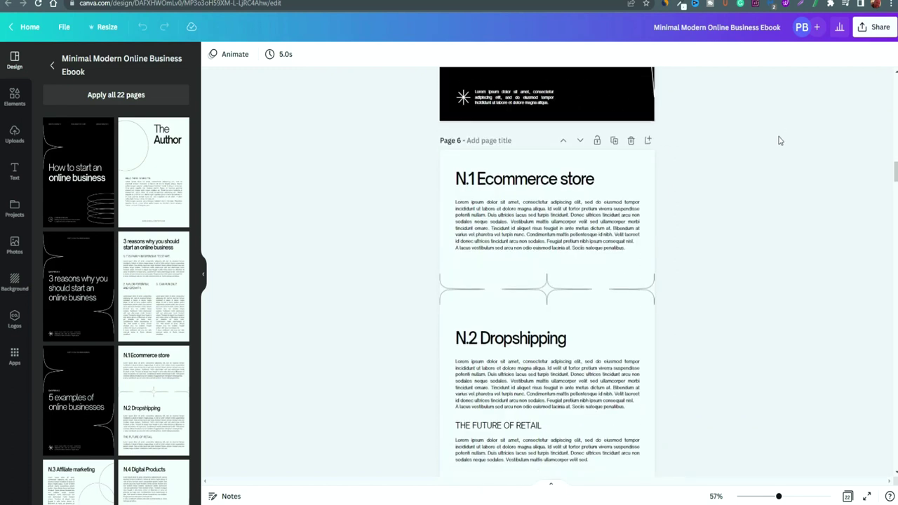
scroll(778, 140, down, 2)
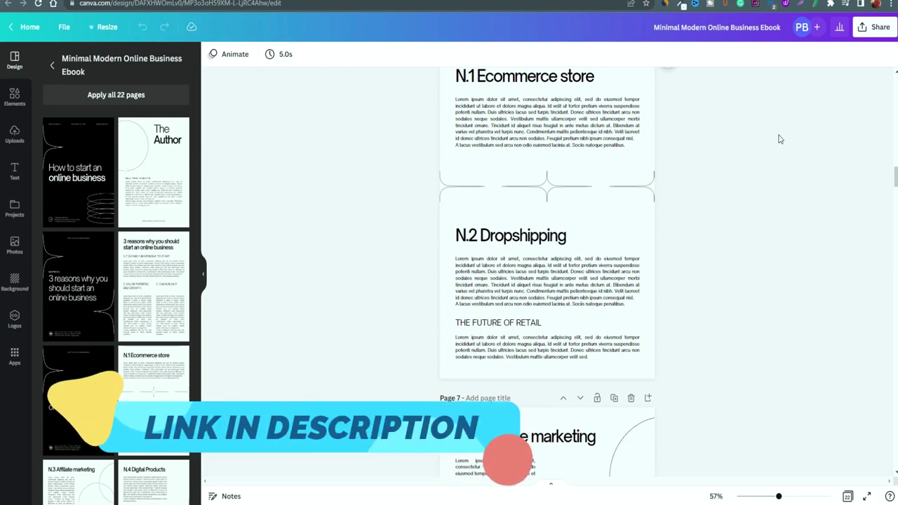
Replace the placeholder paragraph under "N.1 Ecommerce store" on page 6 with the copied article.
scroll(779, 139, up, 2)
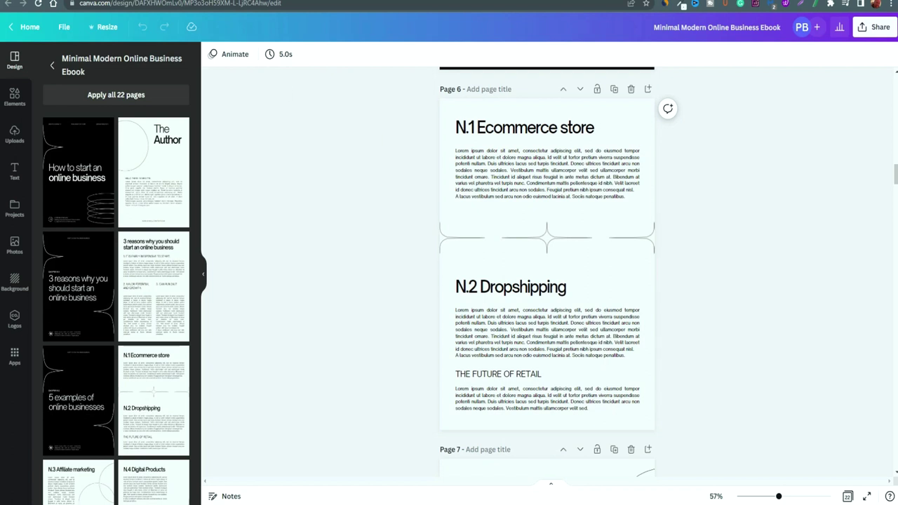
click(551, 188)
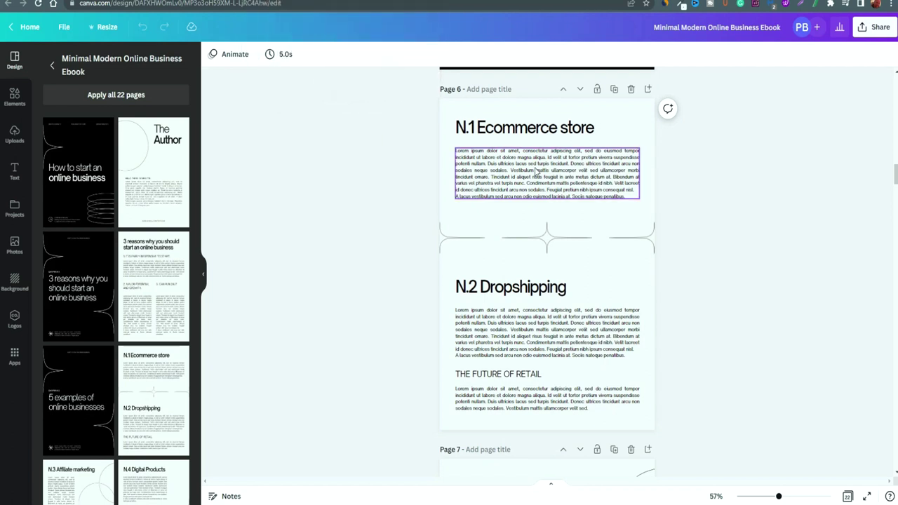
key(ctrl+v)
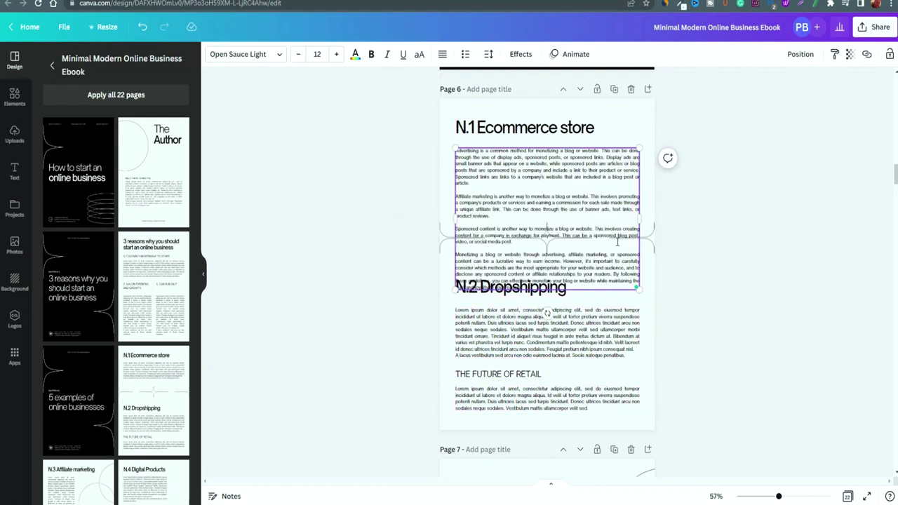
click(652, 241)
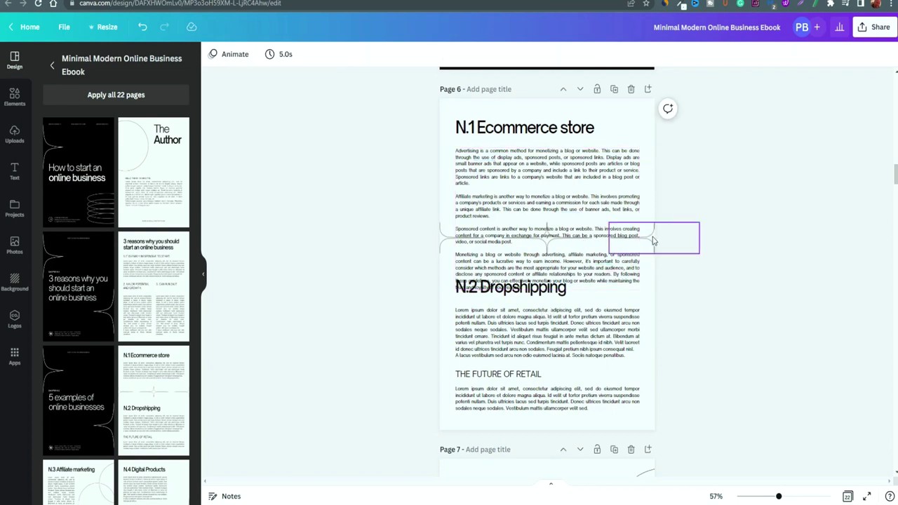
click(588, 217)
Delete the first placeholder paragraph under "N.2 Dropshipping" on page 6 and move that heading below the article.
click(587, 319)
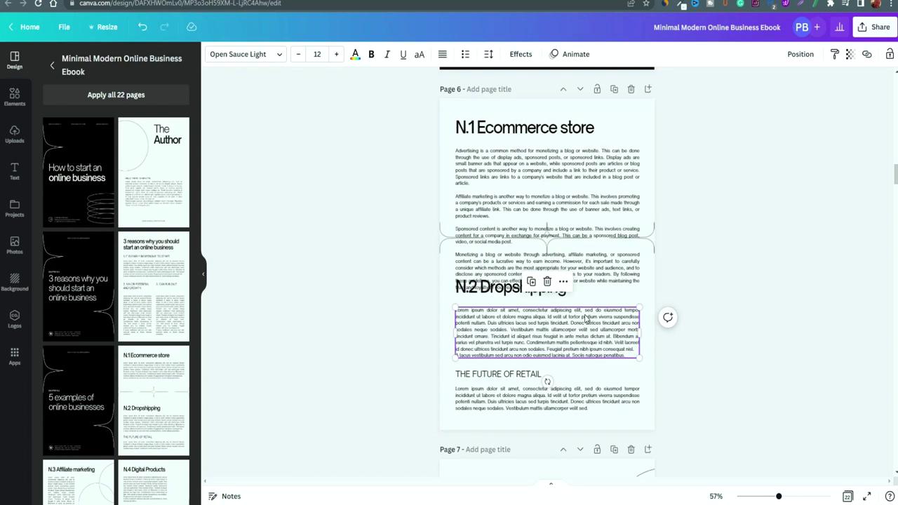
key(Delete)
click(560, 241)
Move the decorative divider lines on page 6 into the gap between the article and the "N.2 Dropshipping" heading.
drag(645, 231, 666, 315)
click(544, 248)
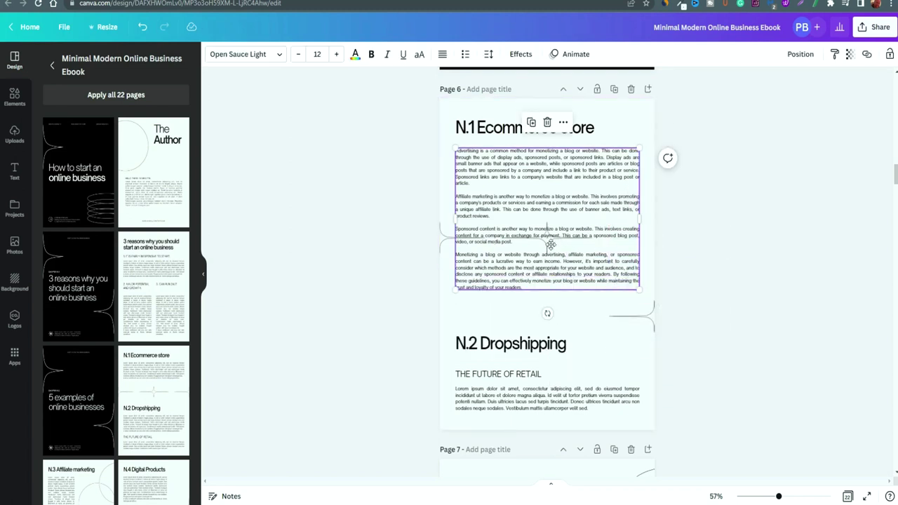
drag(544, 249, 676, 210)
drag(537, 252, 466, 317)
drag(600, 259, 472, 298)
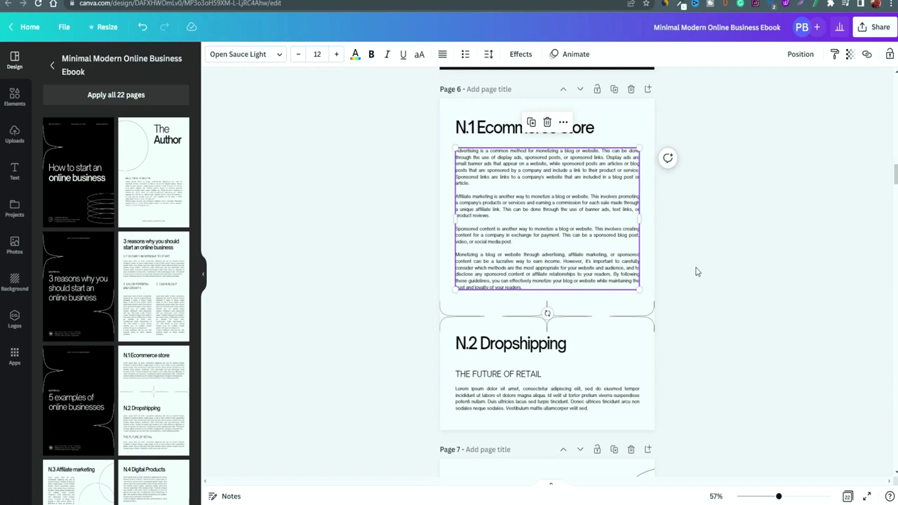
Accept Grammarly's suggestion to replace "important" with "essential" in the last paragraph of the page 6 article.
double_click(504, 199)
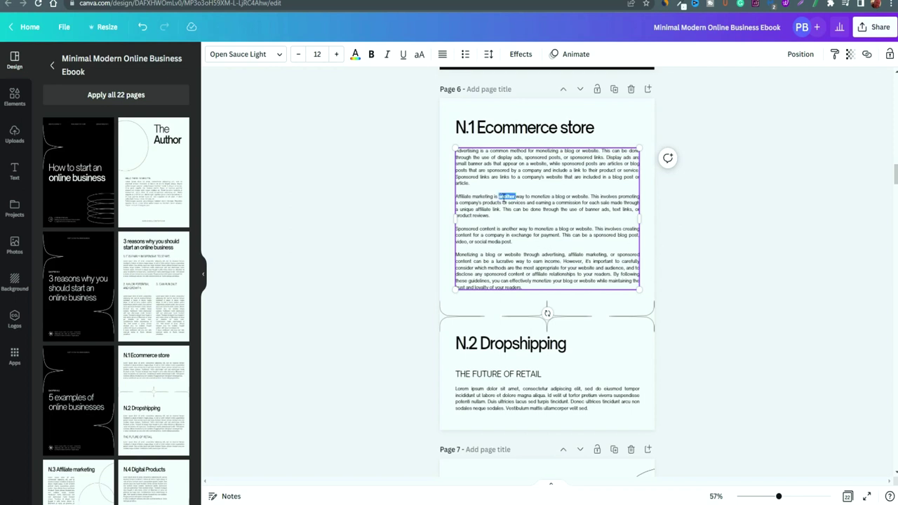
click(591, 195)
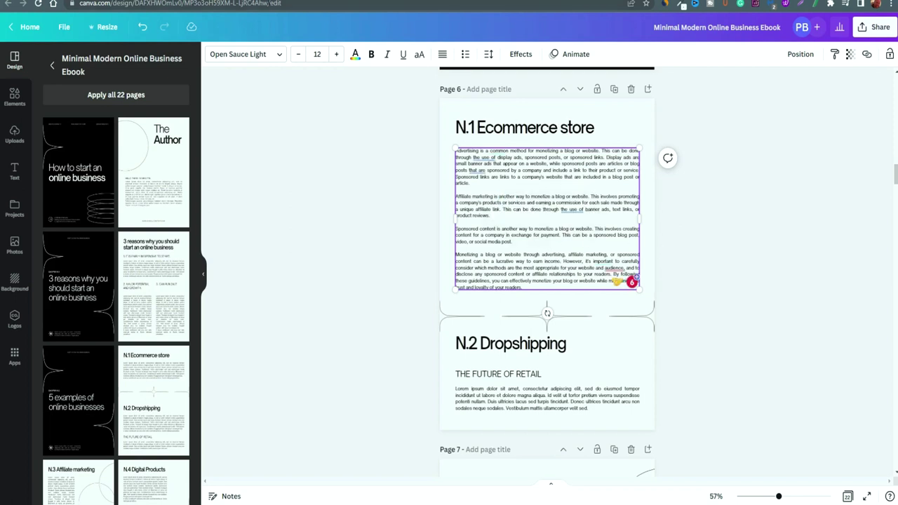
key(ctrl+Tab)
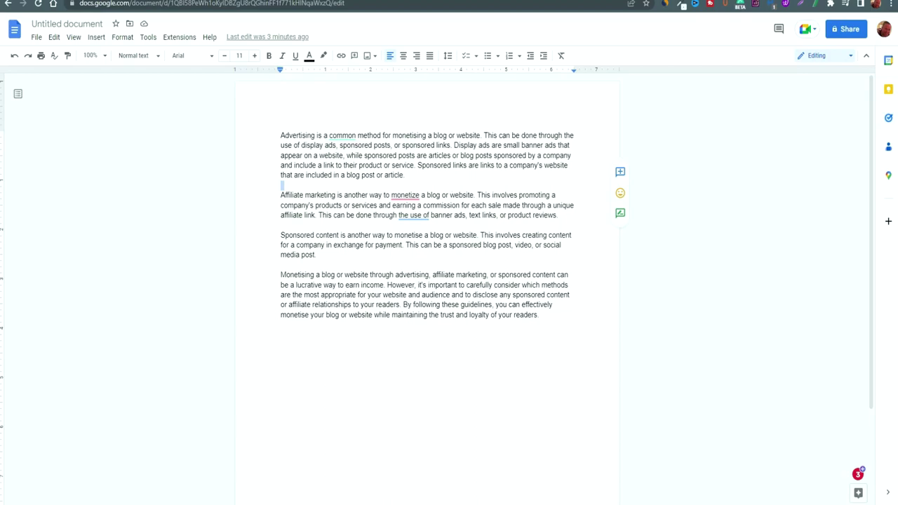
key(ctrl+shift+Tab)
mouse_move(608, 264)
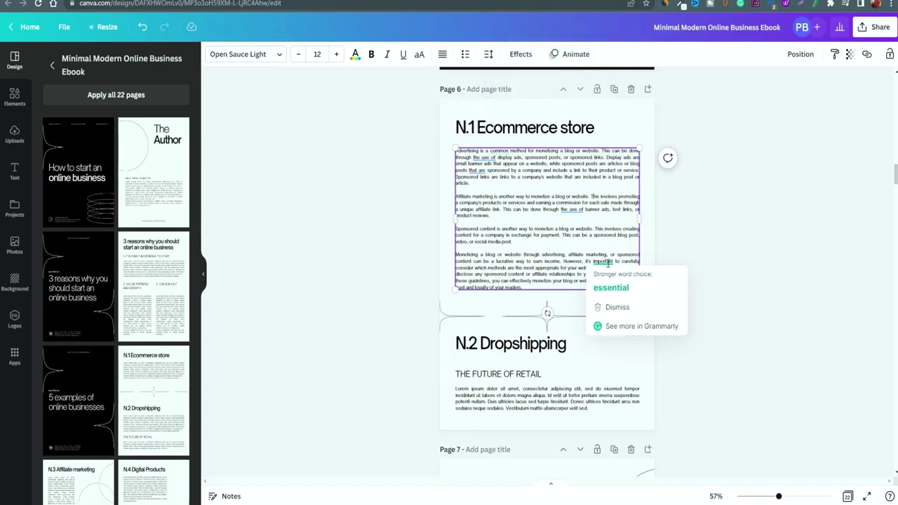
click(610, 288)
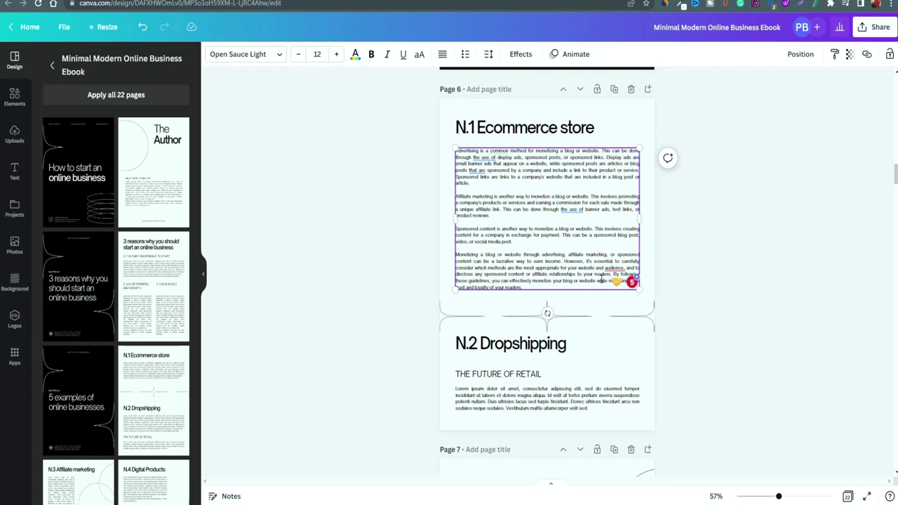
Prepare an ebook download as PDF Standard, view the page selection options, and leave the download settings without downloading.
scroll(788, 288, down, 20)
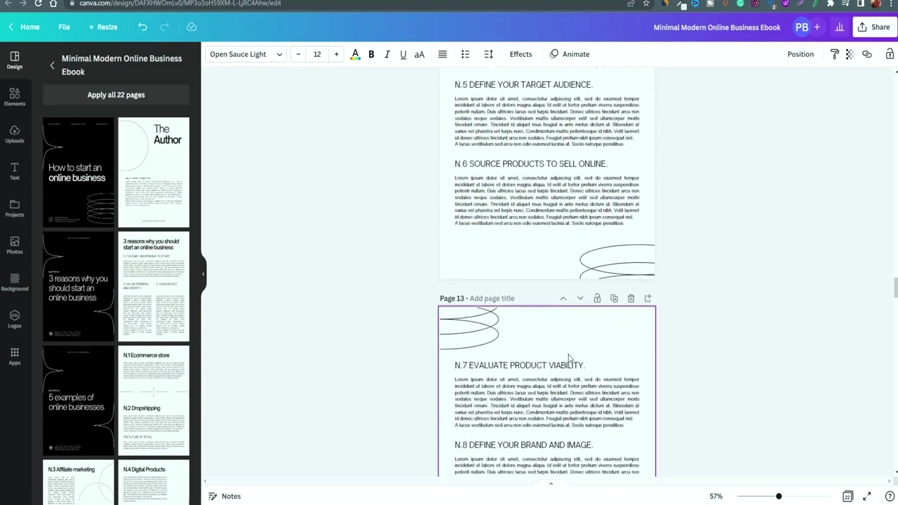
scroll(737, 215, down, 4)
scroll(893, 309, down, 20)
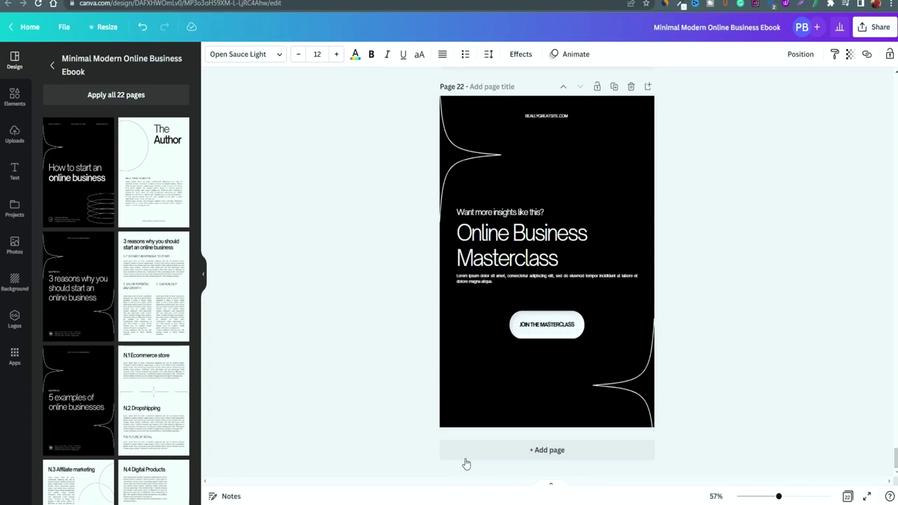
click(881, 28)
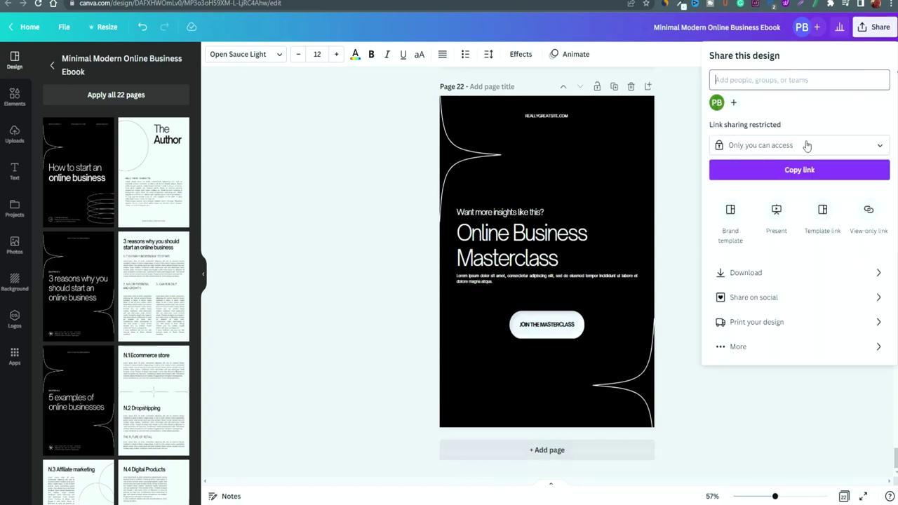
click(752, 271)
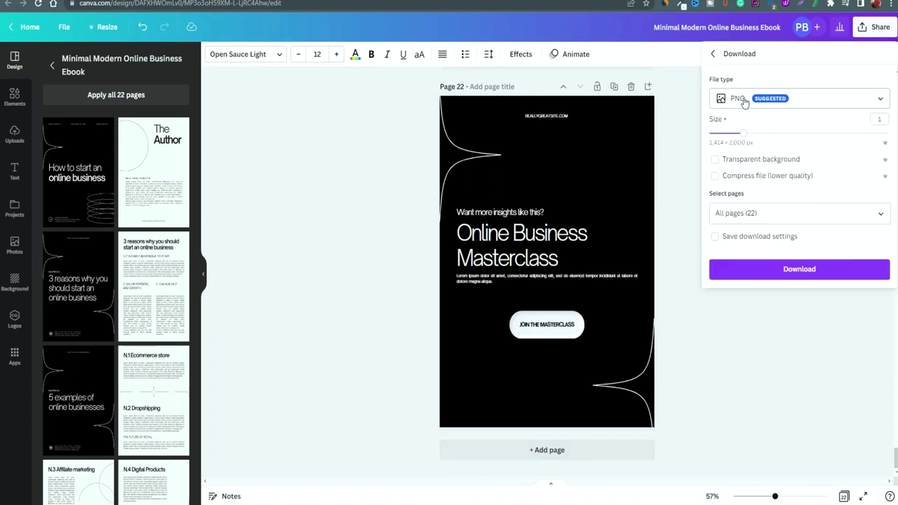
click(878, 99)
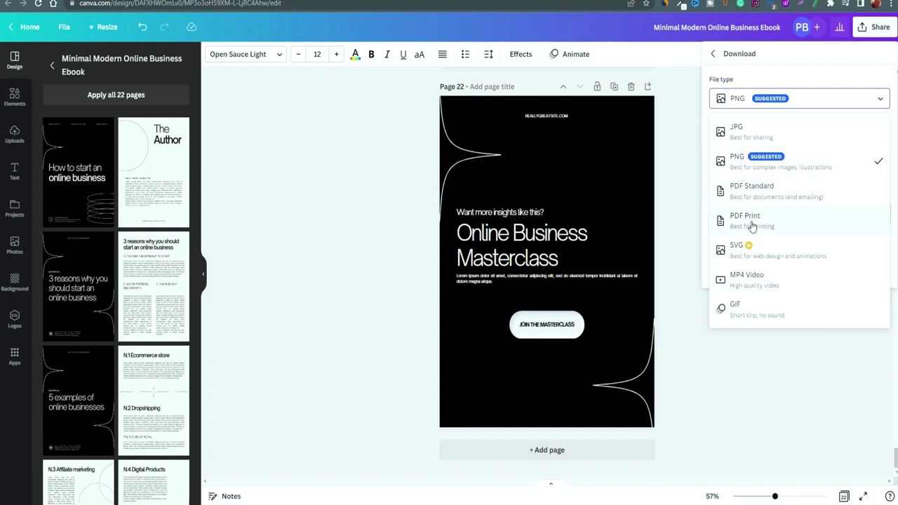
click(755, 189)
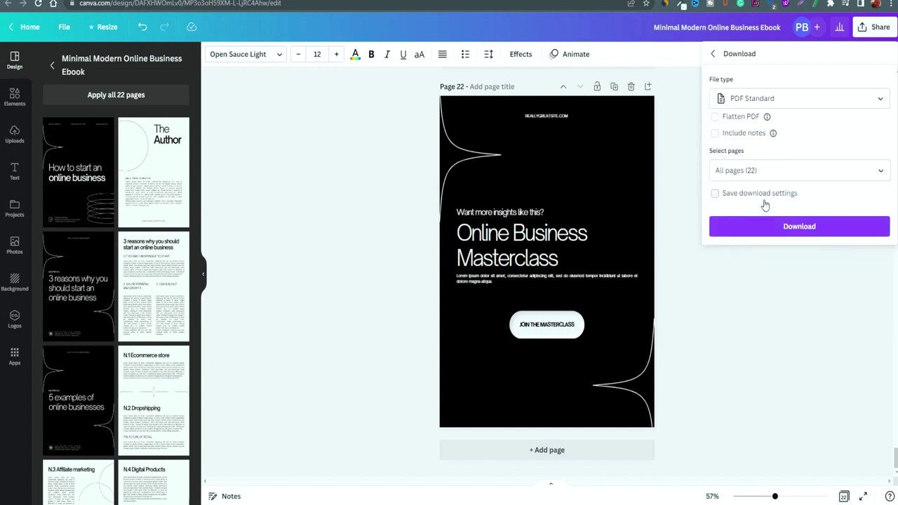
click(883, 171)
click(736, 363)
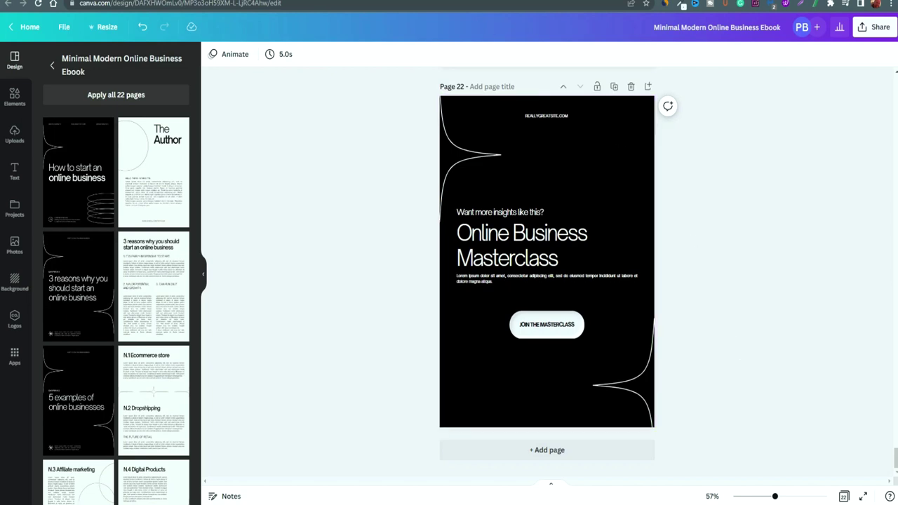
Switch to Fiverr's Creative Writing category and examine the gigs offered, with their ratings and starting prices.
click(336, 1)
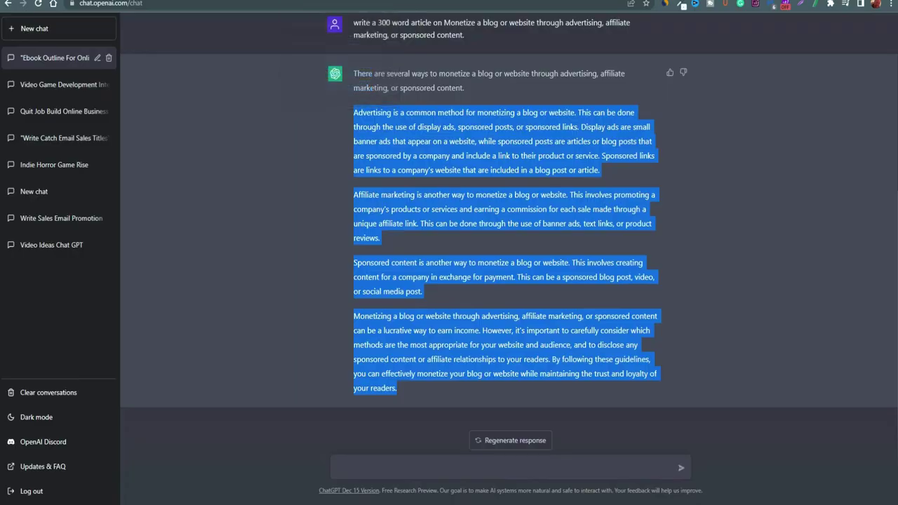
key(ctrl+shift+Tab)
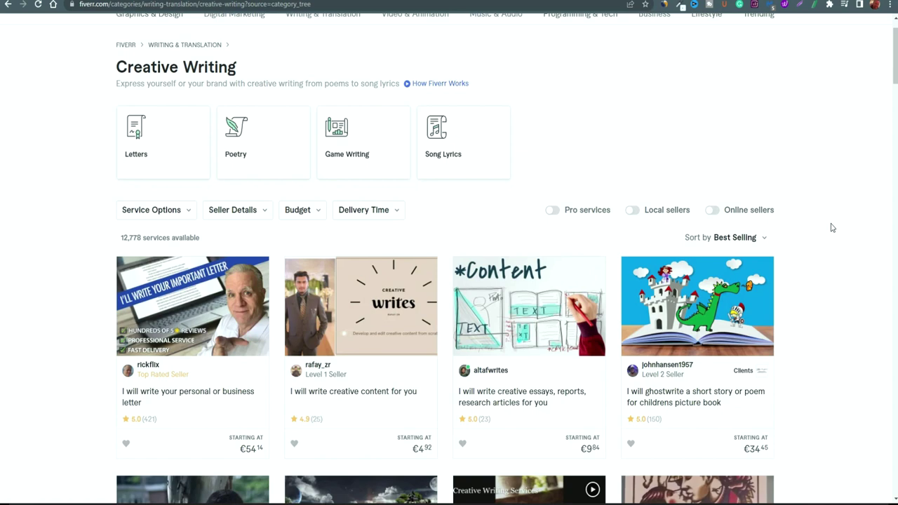
scroll(832, 228, down, 1)
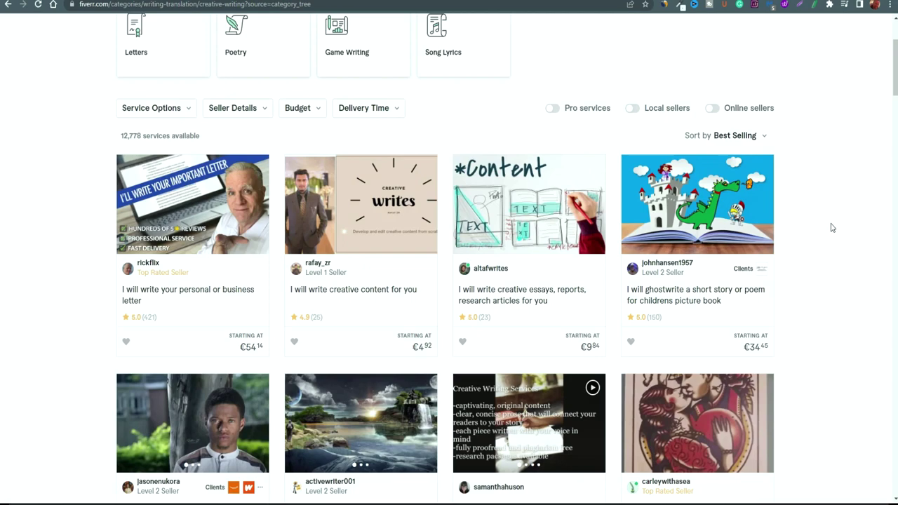
scroll(832, 228, down, 4)
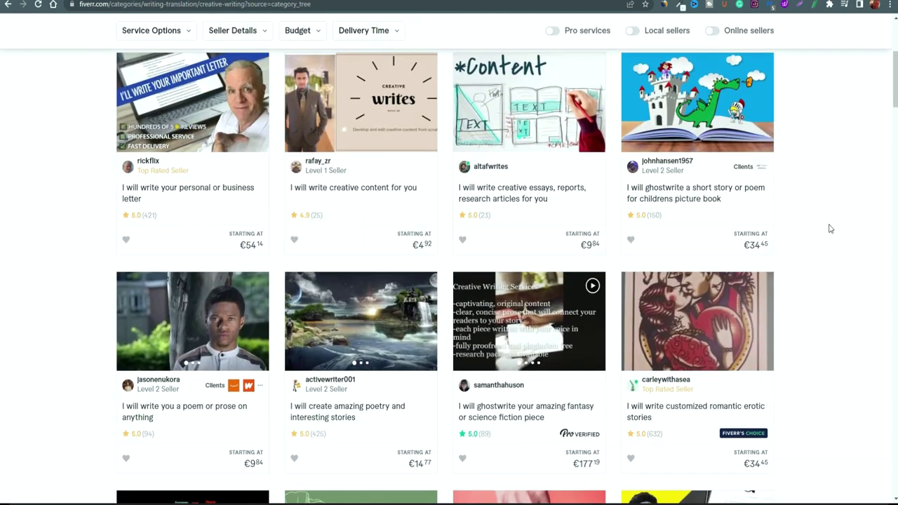
scroll(827, 230, down, 3)
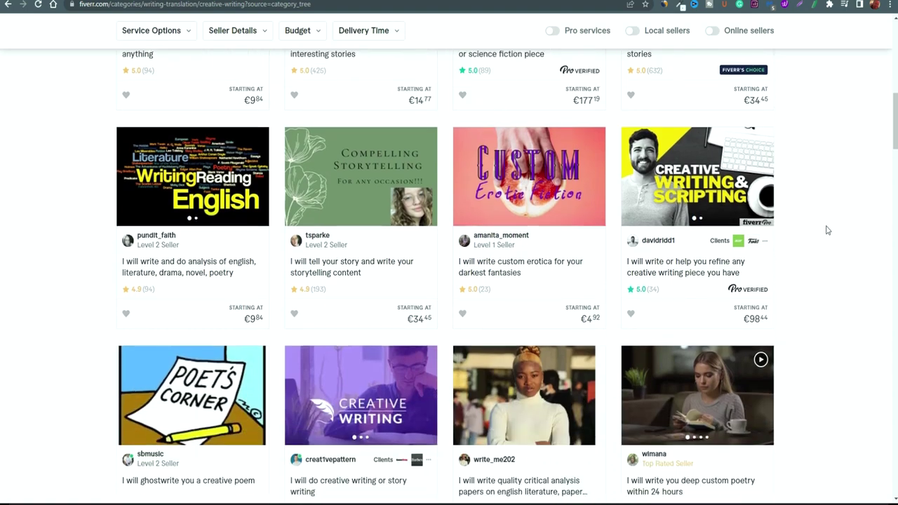
scroll(826, 230, up, 2)
scroll(825, 231, up, 2)
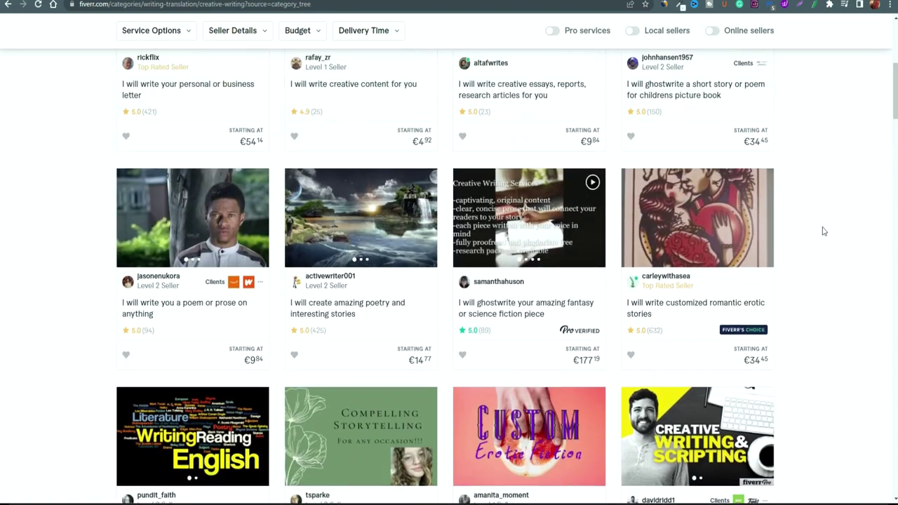
scroll(825, 230, up, 2)
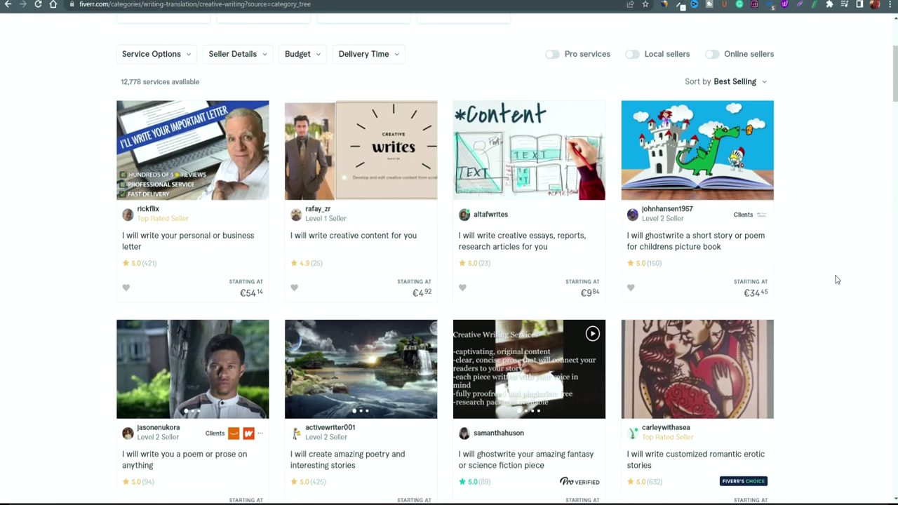
scroll(835, 279, down, 2)
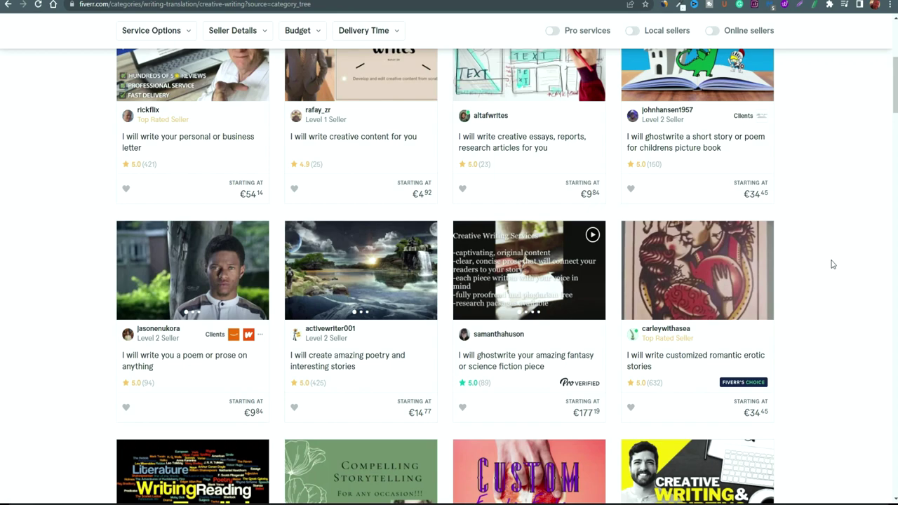
scroll(834, 266, up, 2)
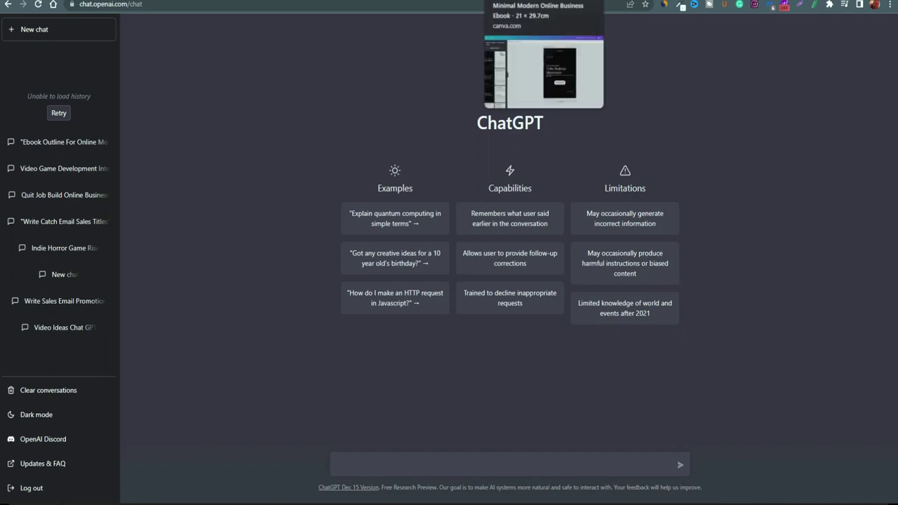
Revisit the Canva ebook and ChatGPT, and return to Fiverr's Creative Writing gigs to view the storytelling and poetry listings.
click(533, 0)
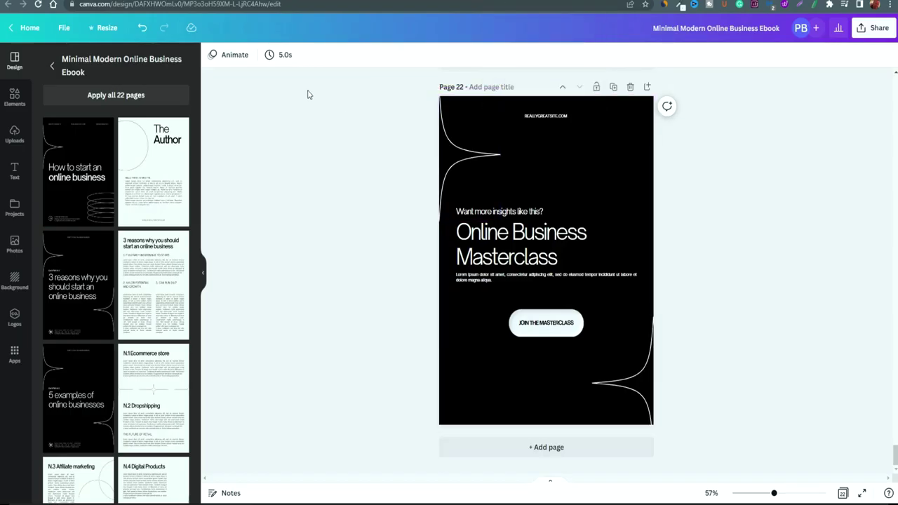
click(68, 0)
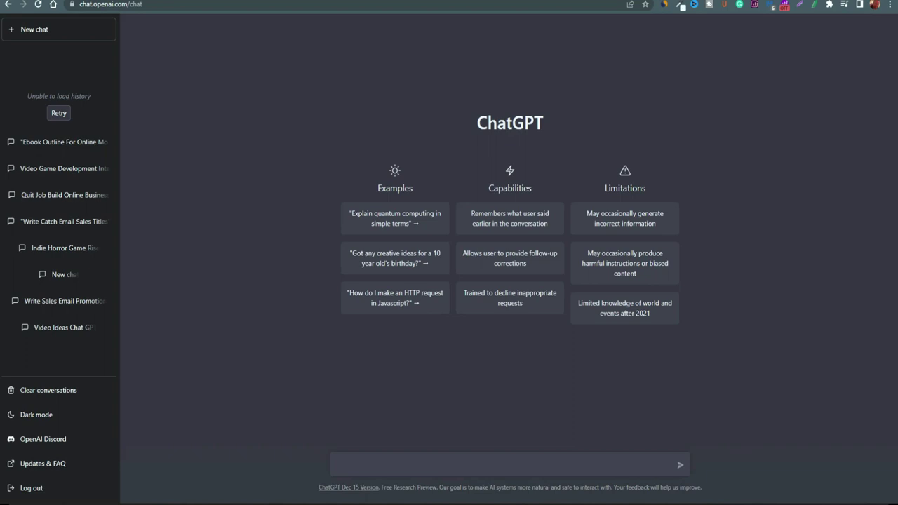
key(ctrl+Tab)
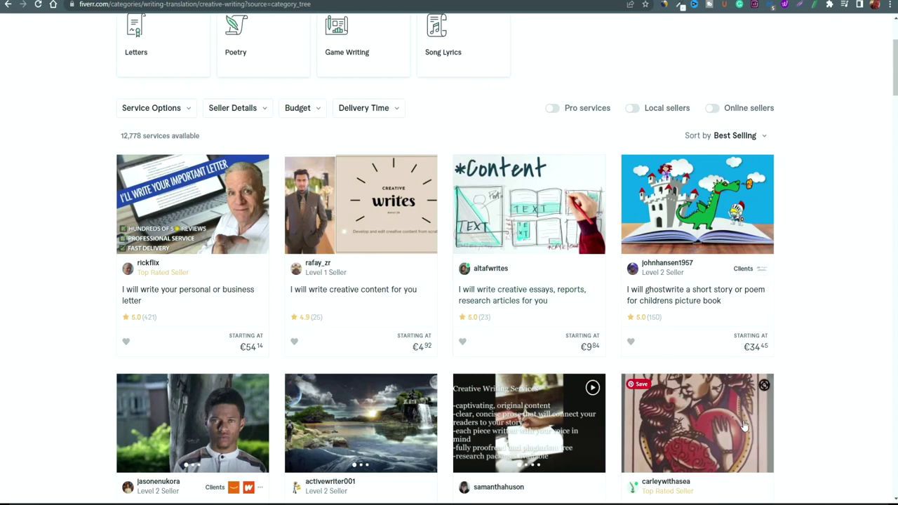
scroll(837, 398, down, 6)
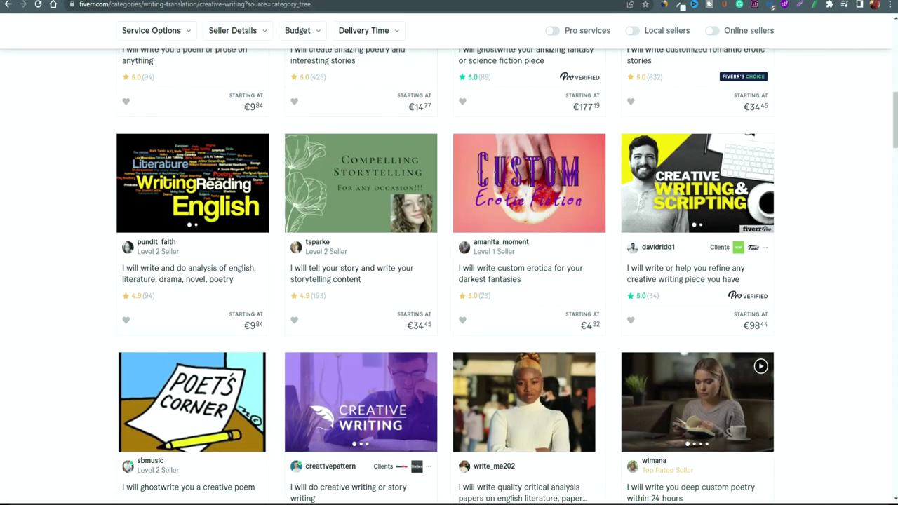
Switch to ChatGPT and submit the prompt "write table contents for a story book".
key(ctrl+Tab)
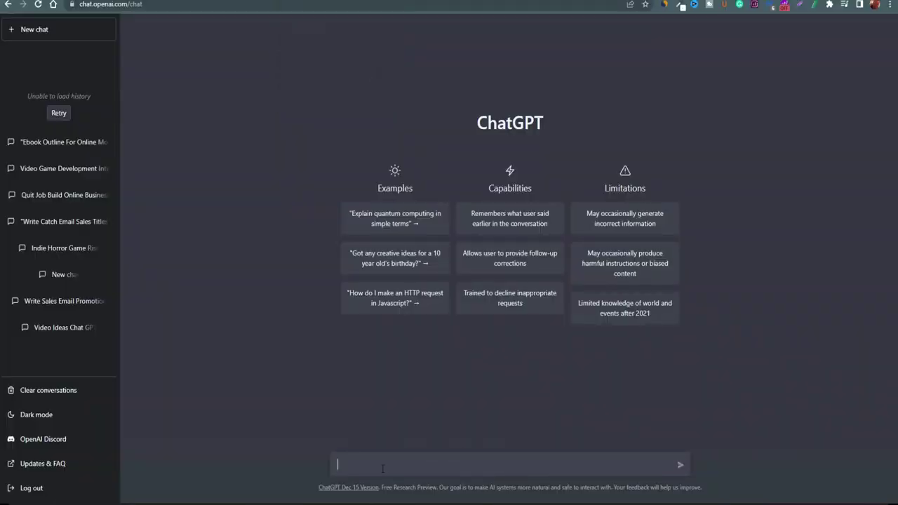
text(write table contents for a story book)
click(374, 465)
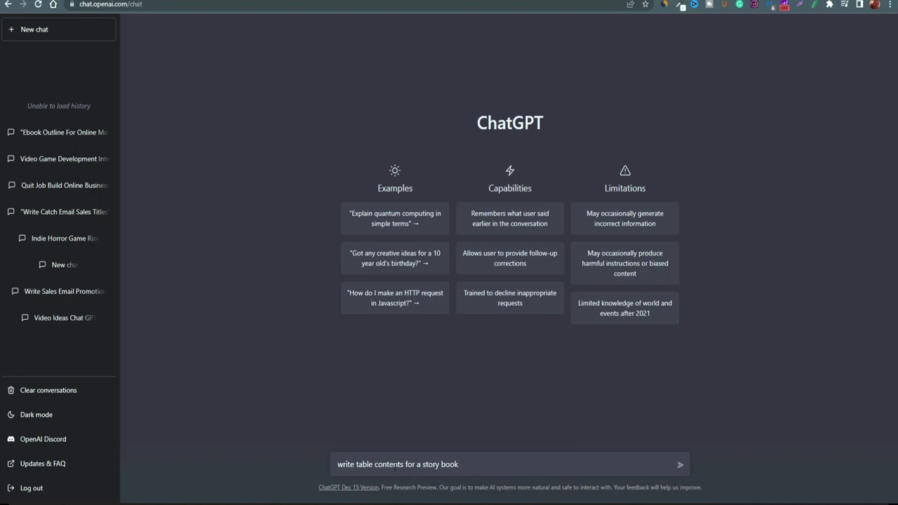
key(Return)
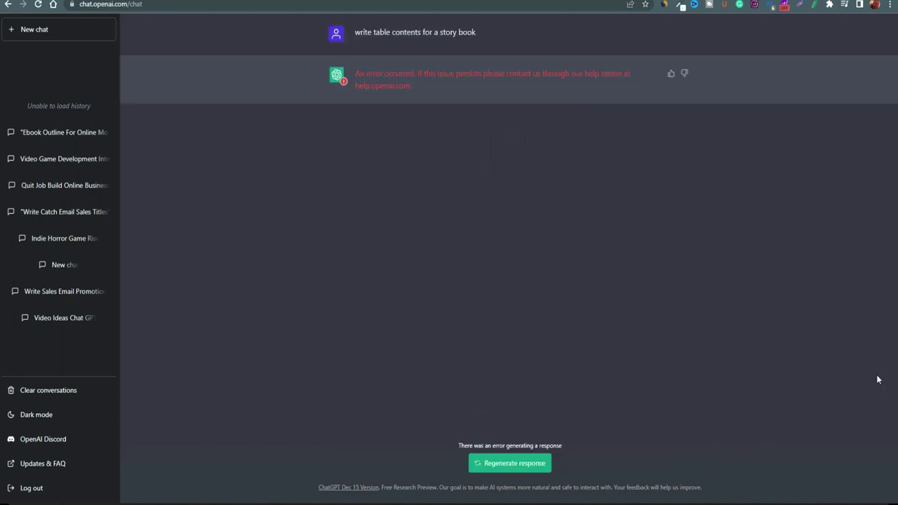
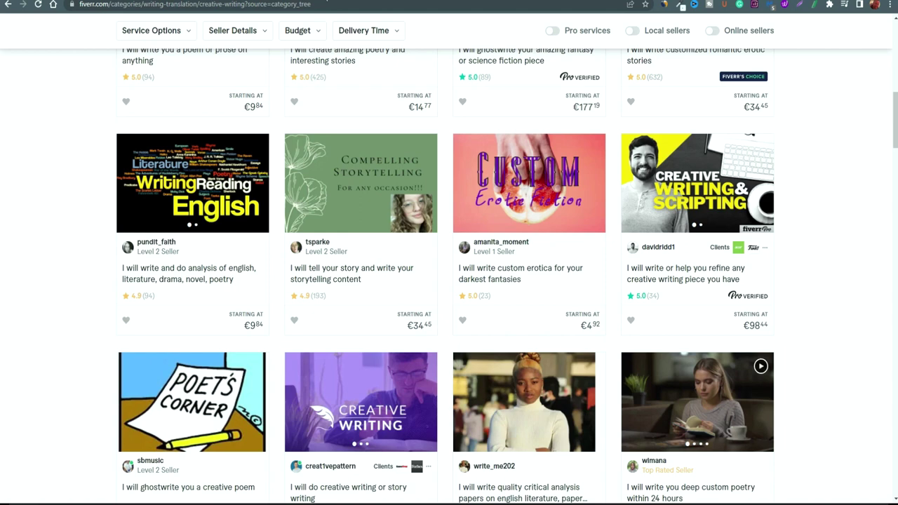
Switch to the Canva ebook and look back through its final pages, from the masterclass page up to "Selling t-shirts online".
click(519, 1)
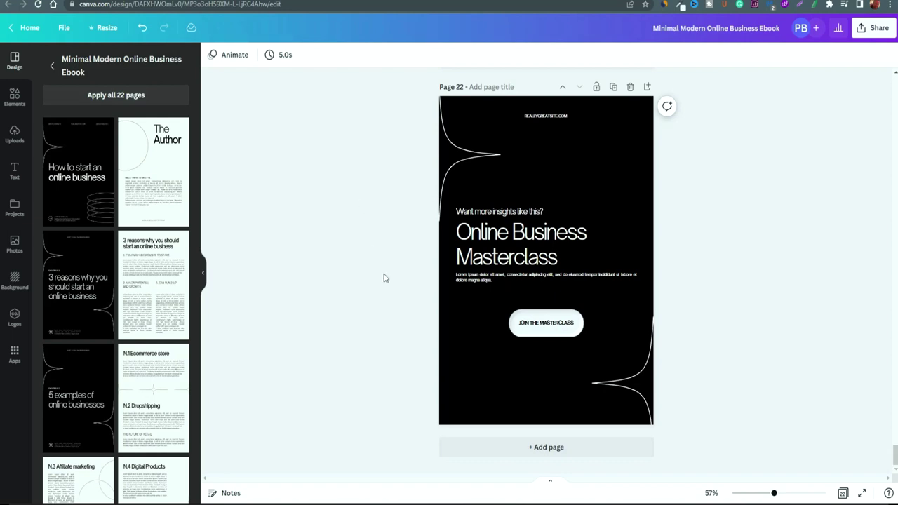
scroll(385, 276, up, 10)
scroll(662, 377, down, 3)
scroll(579, 393, up, 6)
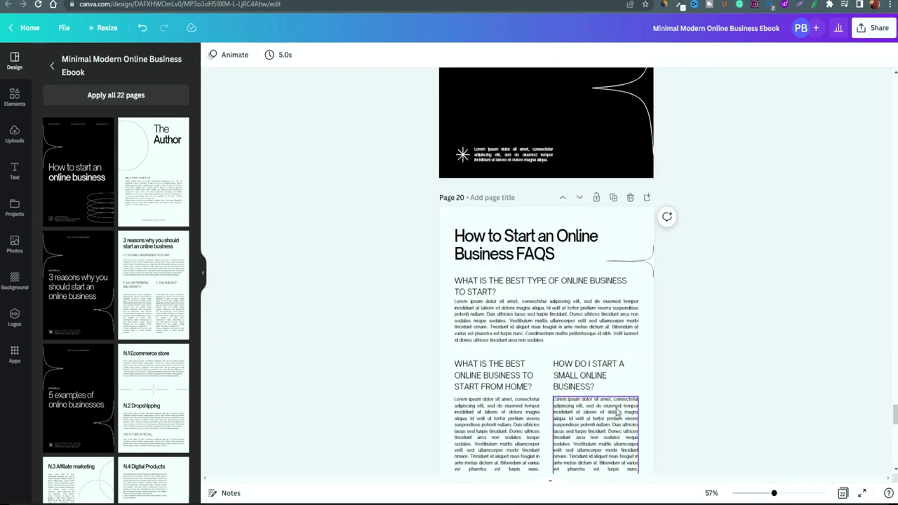
scroll(580, 395, up, 12)
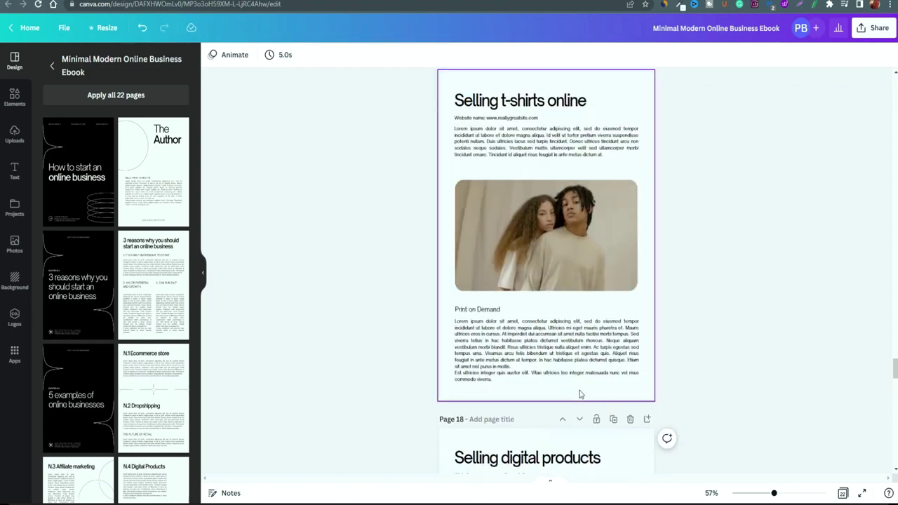
Look back through the ebook to its cover, and review its opening pages as far as "N.3 Affiliate marketing".
scroll(579, 389, up, 20)
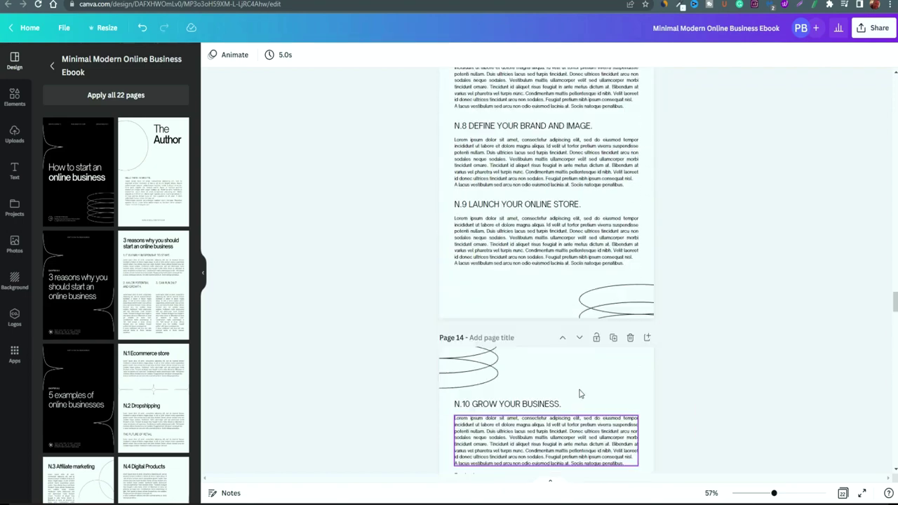
scroll(578, 390, up, 15)
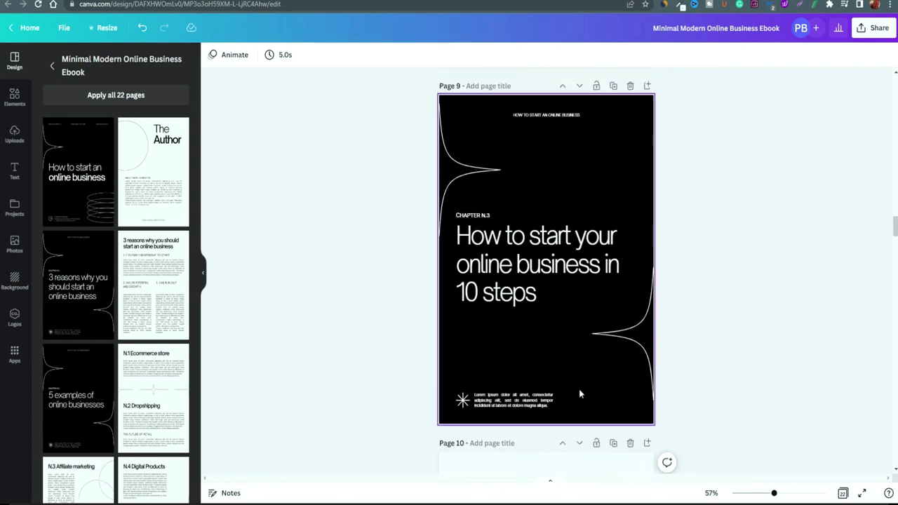
scroll(595, 205, up, 12)
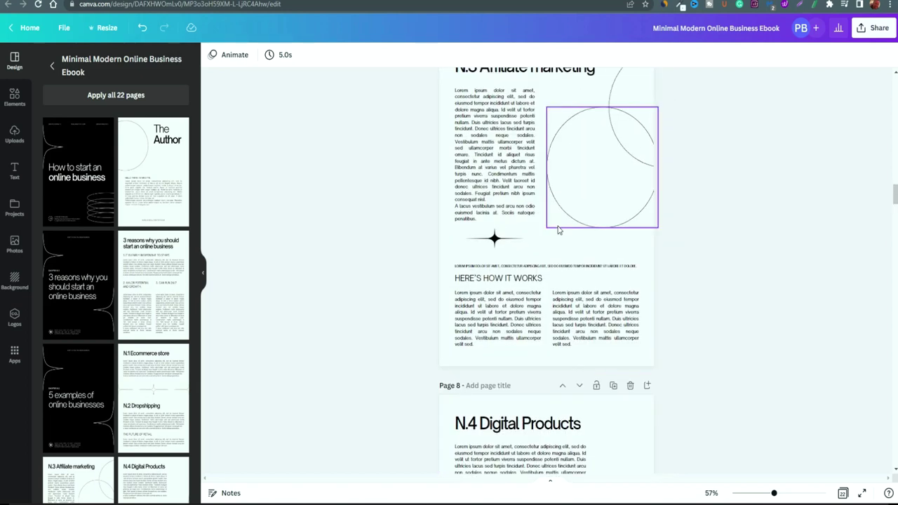
scroll(531, 235, up, 12)
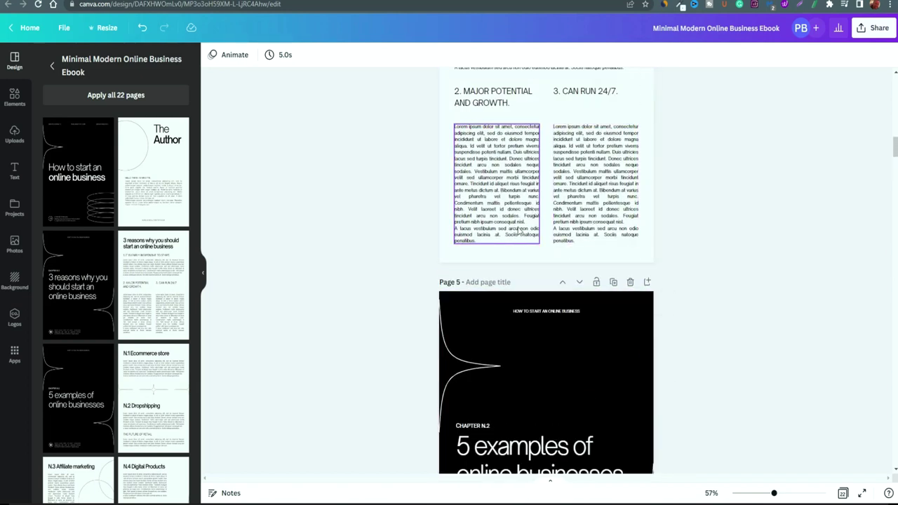
scroll(534, 228, up, 8)
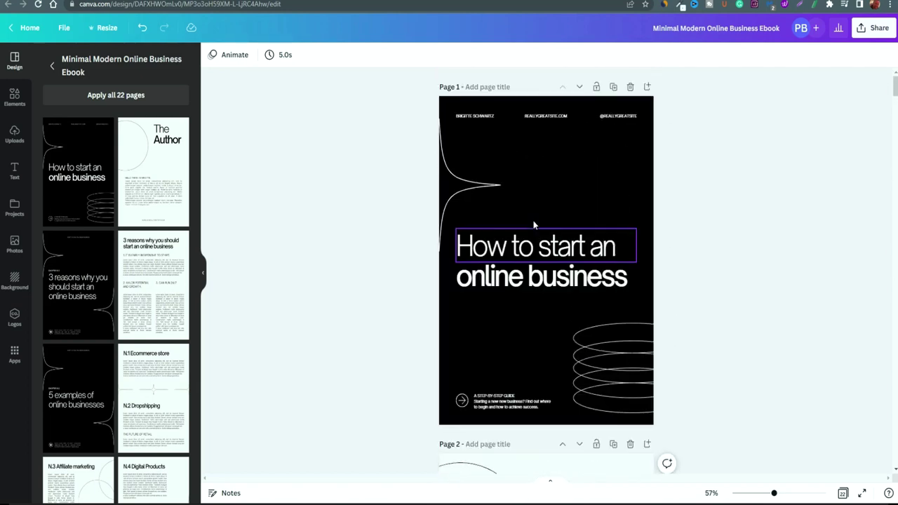
scroll(581, 322, down, 9)
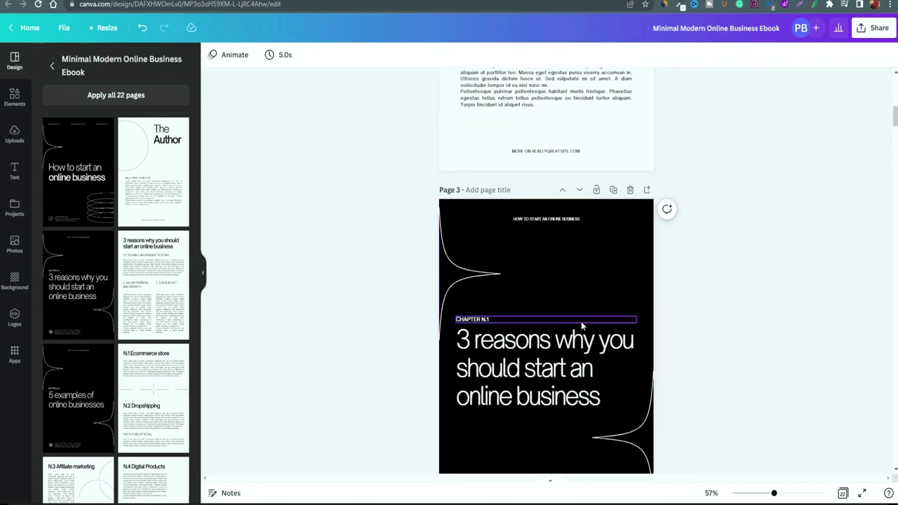
scroll(581, 323, down, 8)
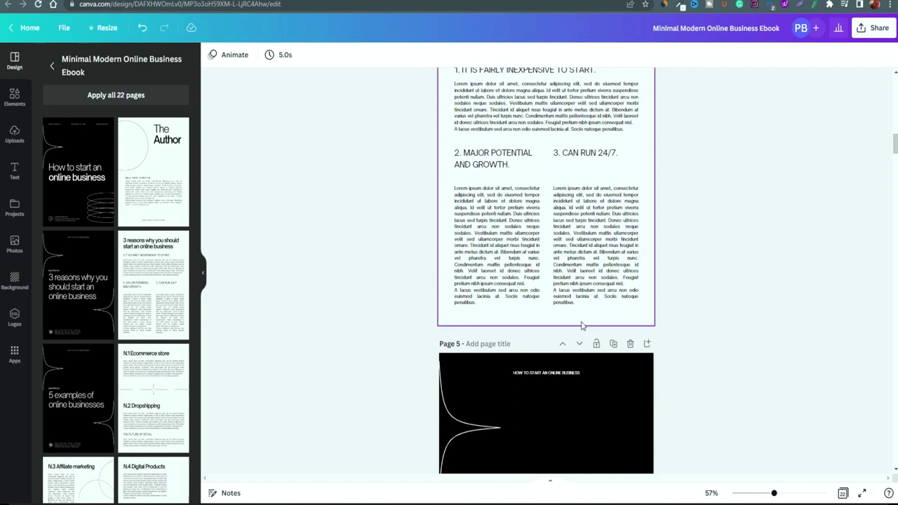
scroll(581, 324, down, 10)
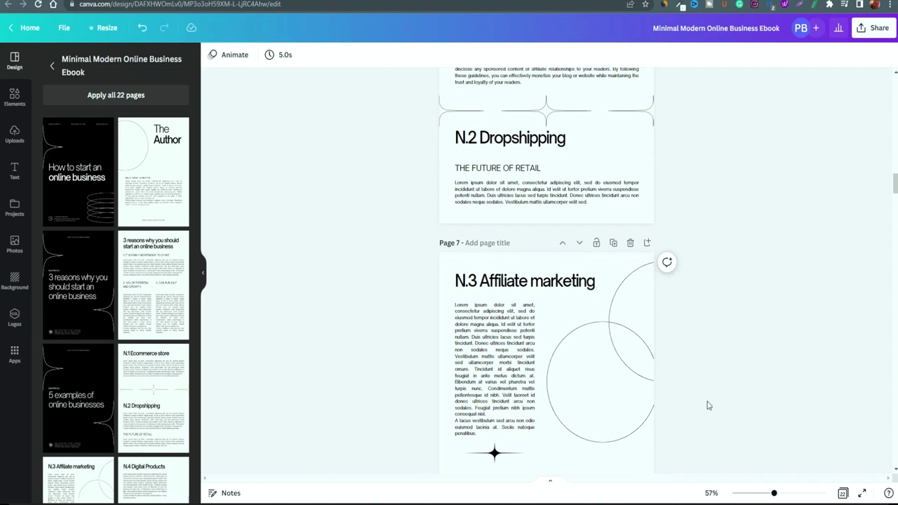
Switch to Fiverr's Ad Copy category and examine the listed gigs with their ratings and starting prices.
click(869, 39)
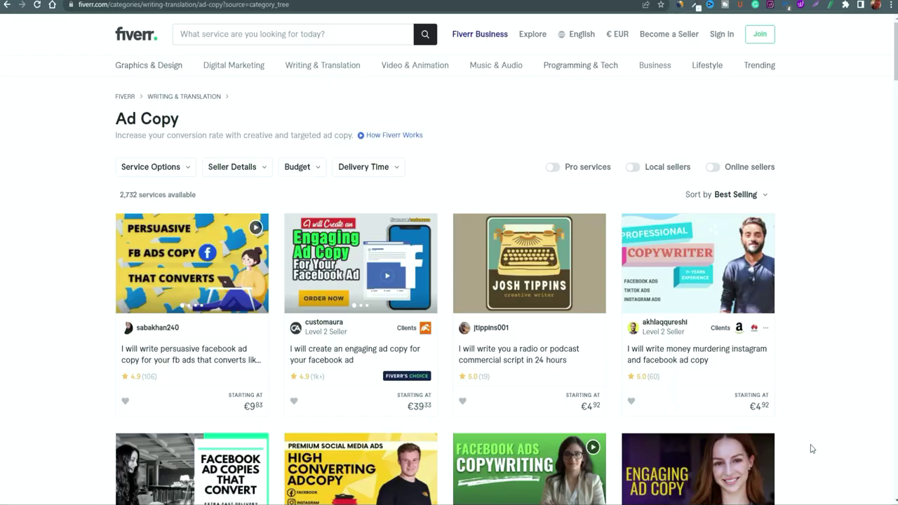
scroll(812, 447, down, 2)
scroll(812, 449, up, 2)
scroll(812, 448, up, 1)
scroll(870, 322, down, 1)
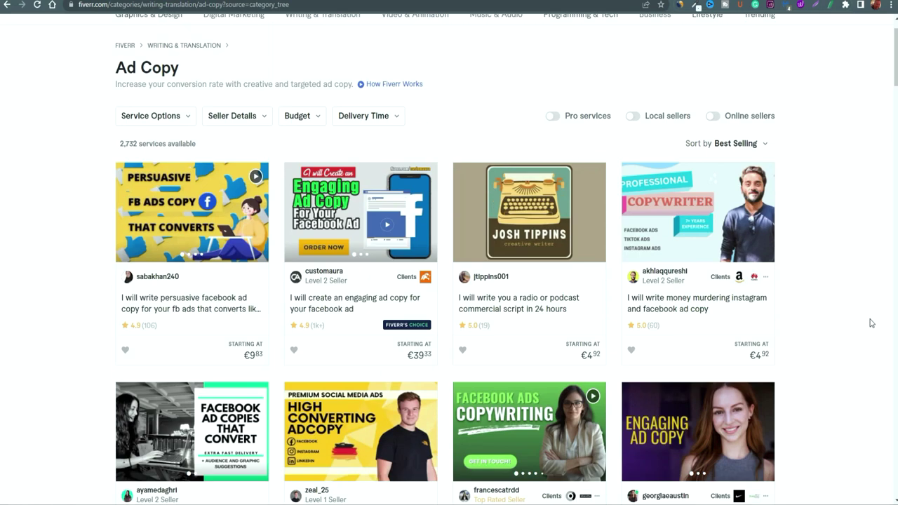
scroll(707, 349, down, 1)
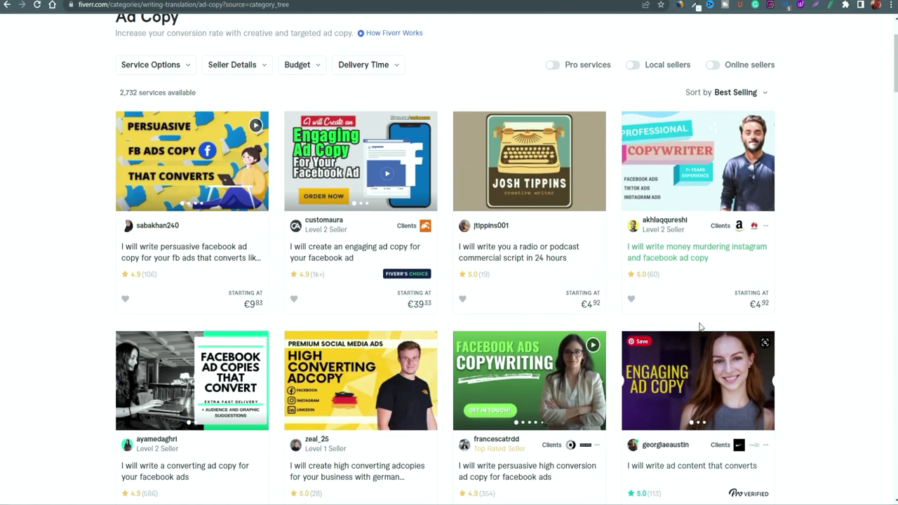
Open the Instagram and Facebook ad copy gig and compare its description and its Standard, Premium and Basic packages.
click(678, 255)
scroll(860, 343, down, 7)
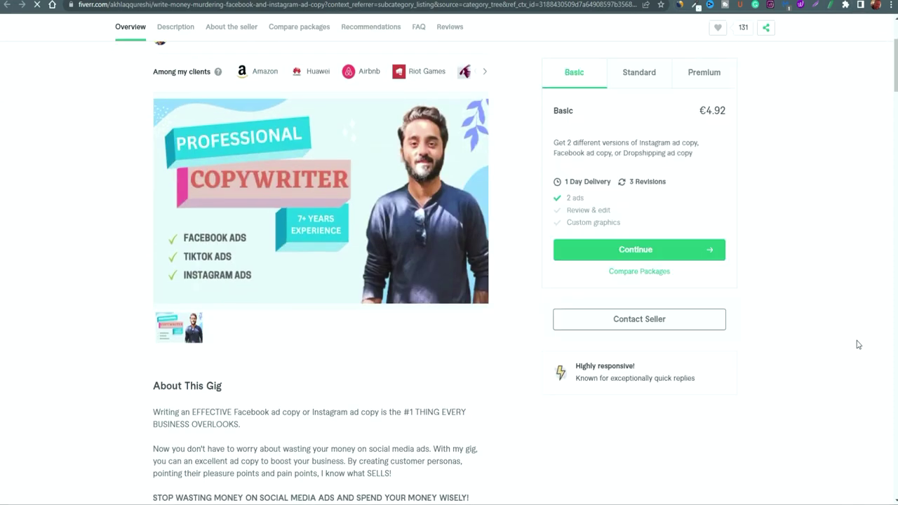
scroll(857, 345, up, 8)
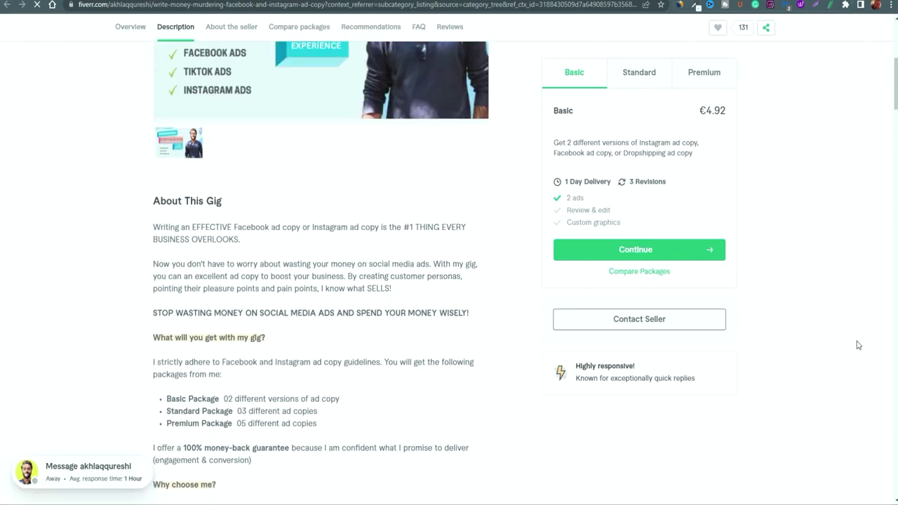
click(636, 89)
click(689, 97)
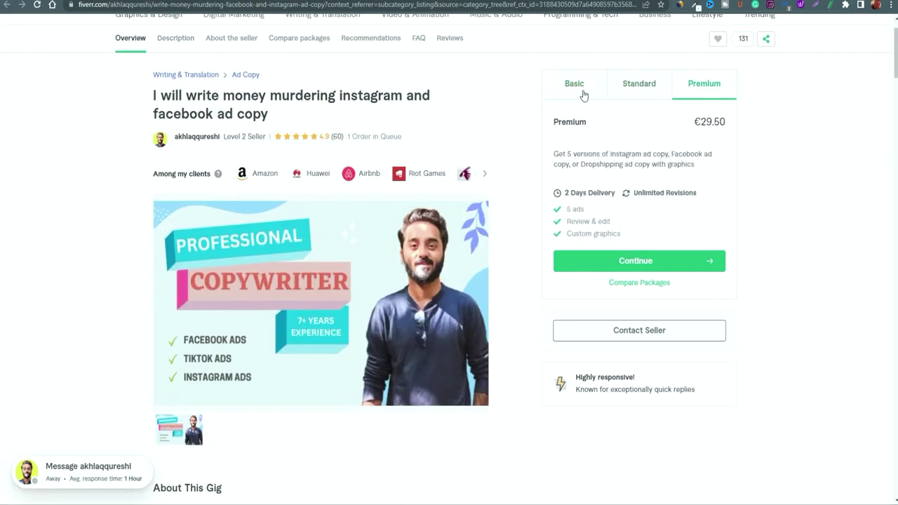
click(583, 95)
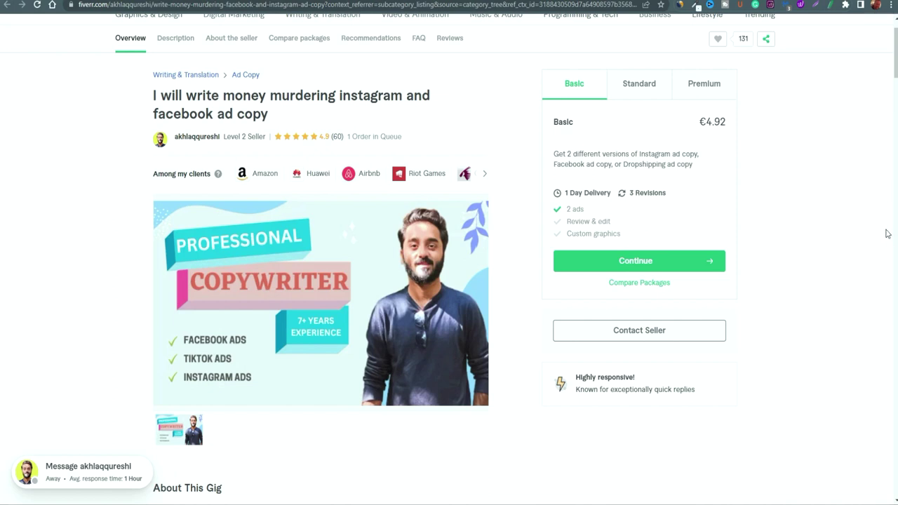
Switch to Amazon's GoPro HERO11 Black page and examine the product image, price, style options and item description.
click(639, 0)
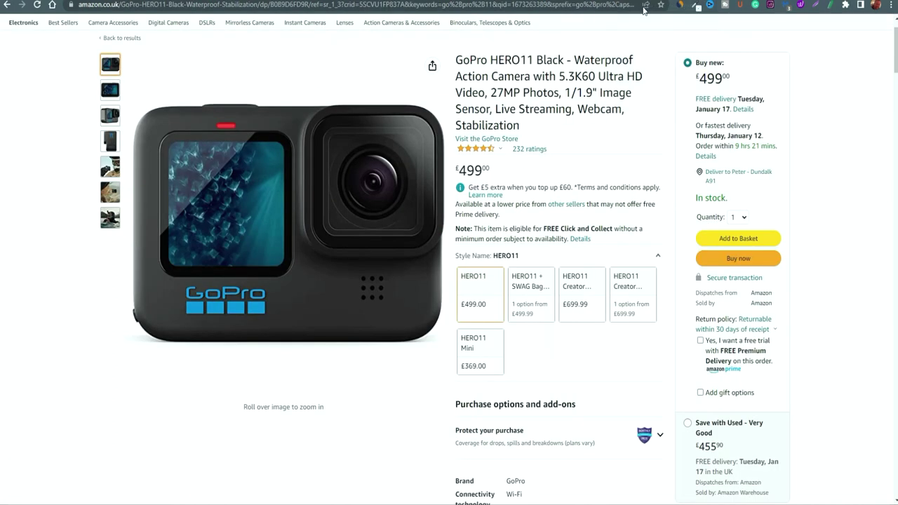
scroll(895, 291, down, 1)
scroll(894, 291, up, 2)
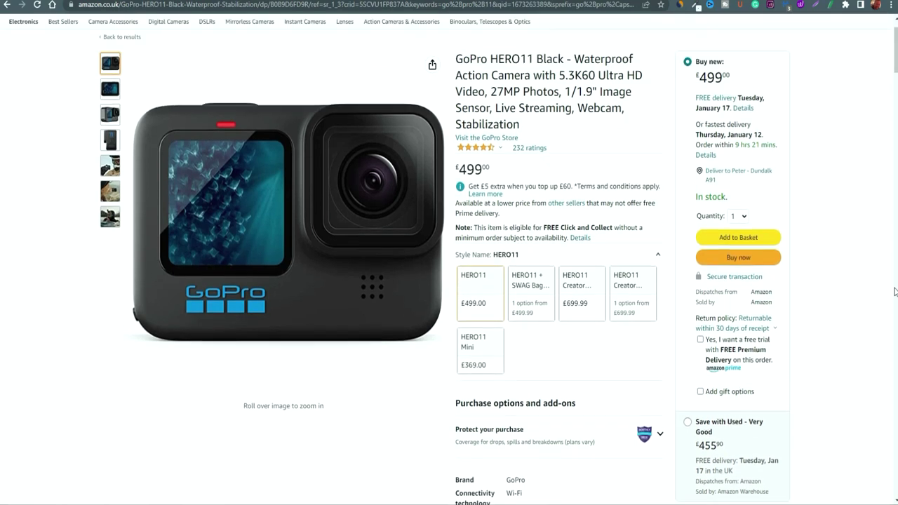
scroll(895, 292, down, 2)
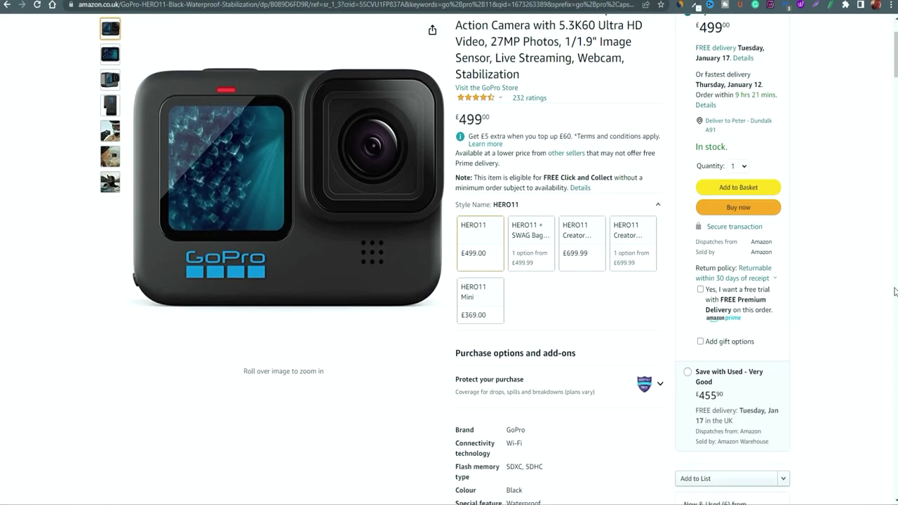
scroll(894, 291, down, 5)
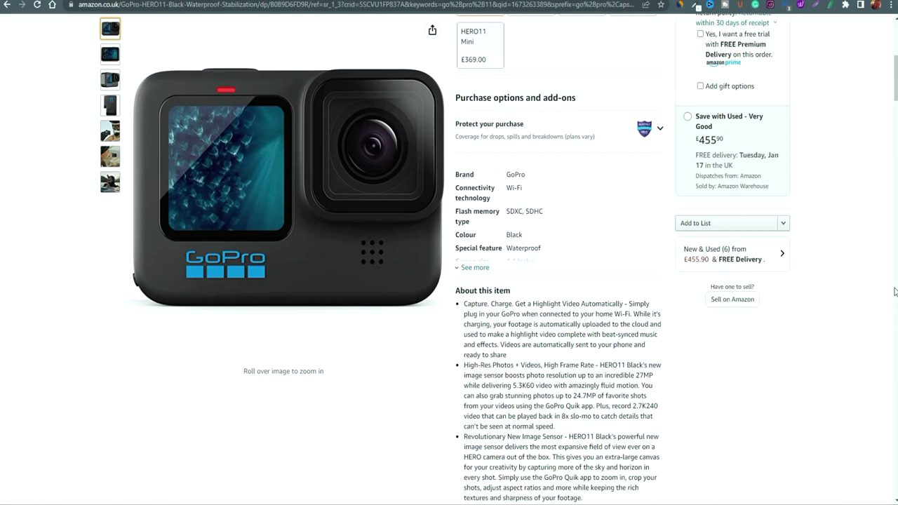
scroll(895, 291, up, 6)
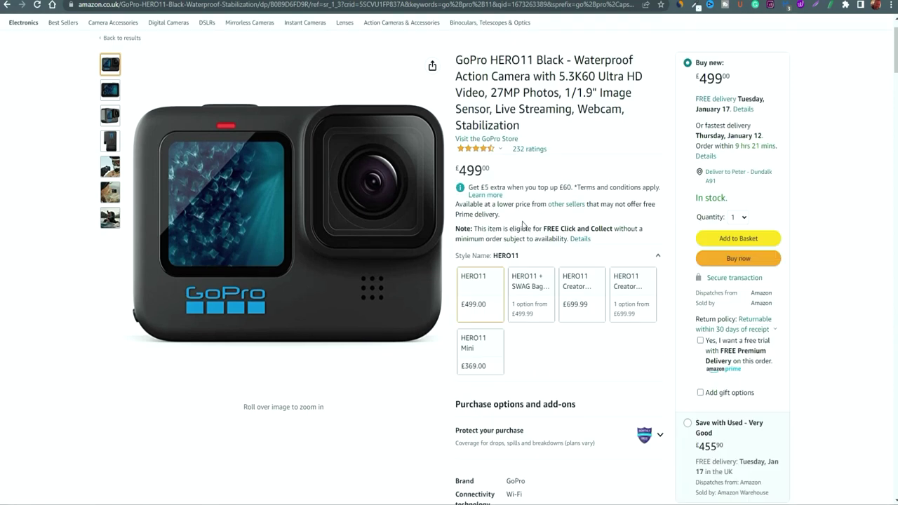
mouse_move(397, 197)
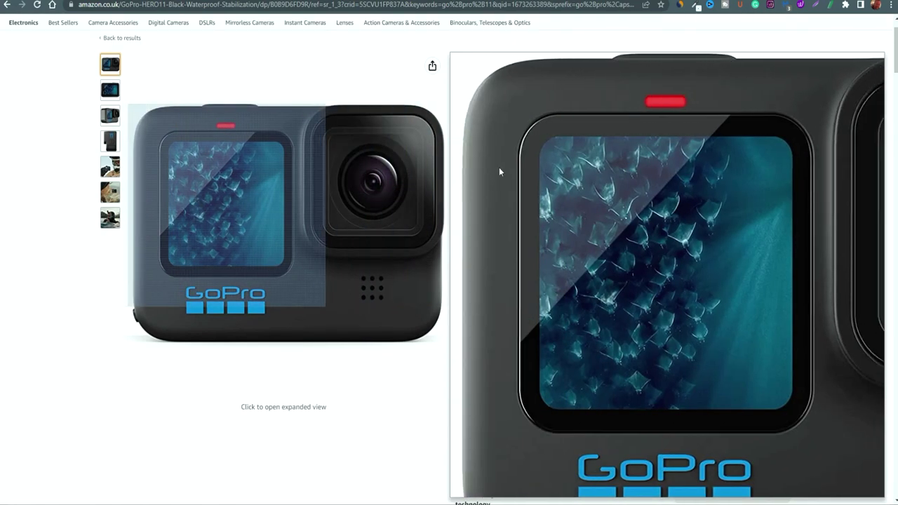
scroll(848, 266, down, 10)
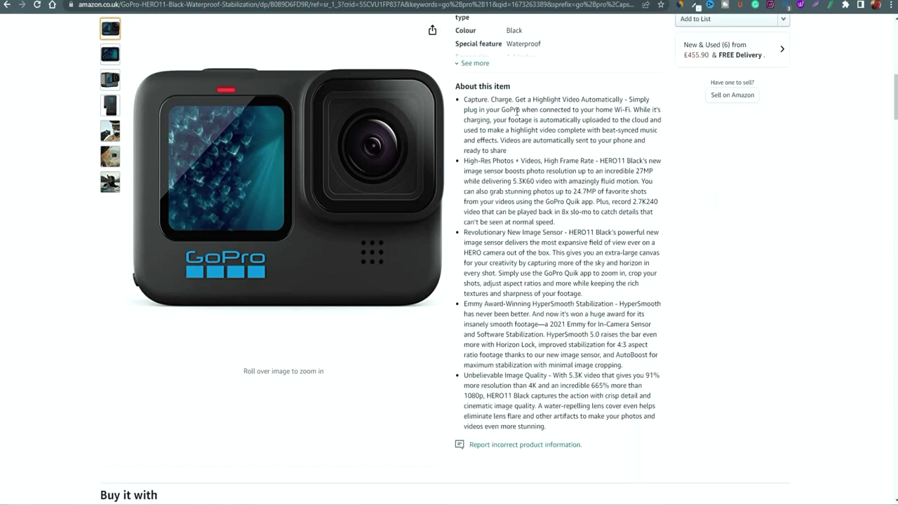
scroll(822, 372, down, 4)
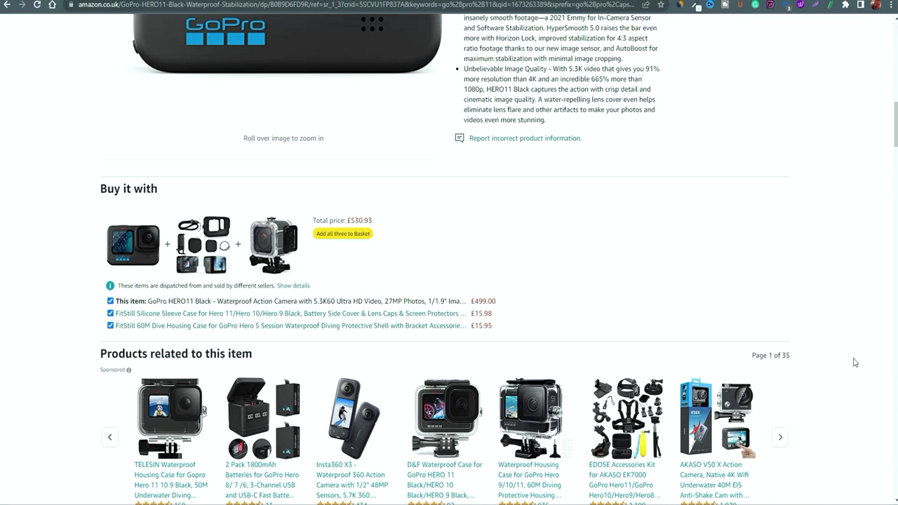
scroll(856, 362, up, 2)
scroll(855, 362, up, 7)
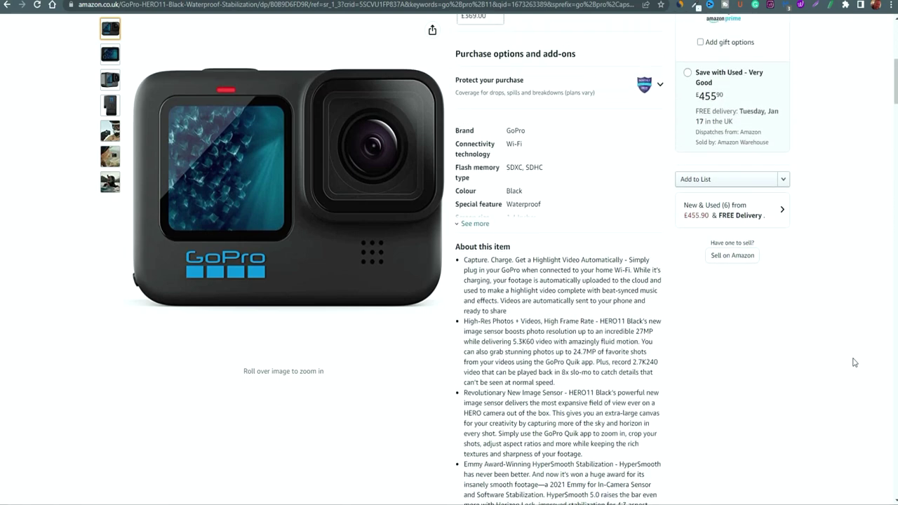
scroll(855, 362, up, 3)
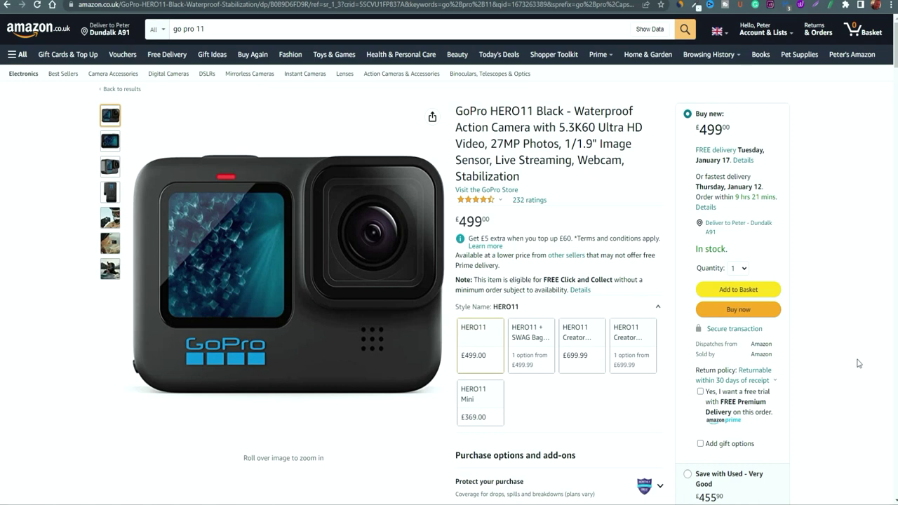
Return past the Fiverr ad copy pages to a new ChatGPT chat and submit "write ad copy for the new go pro 11 action camera".
click(617, 0)
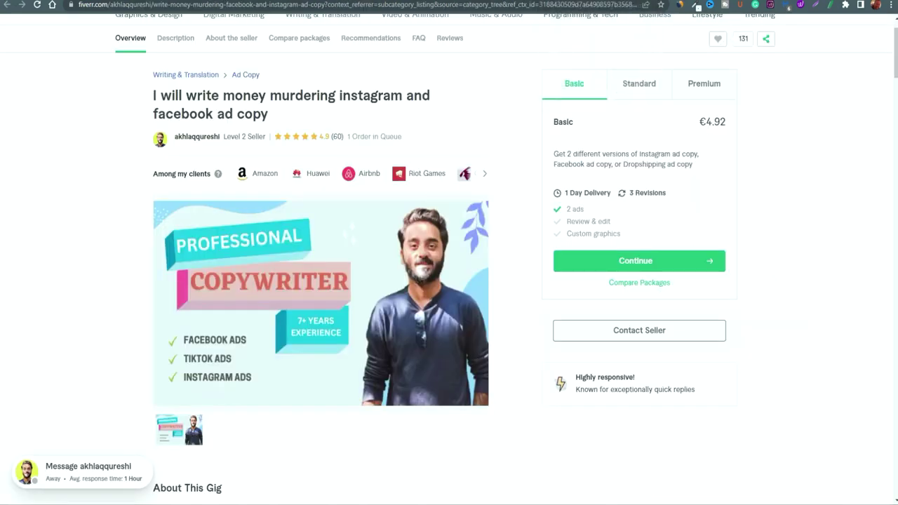
click(533, 0)
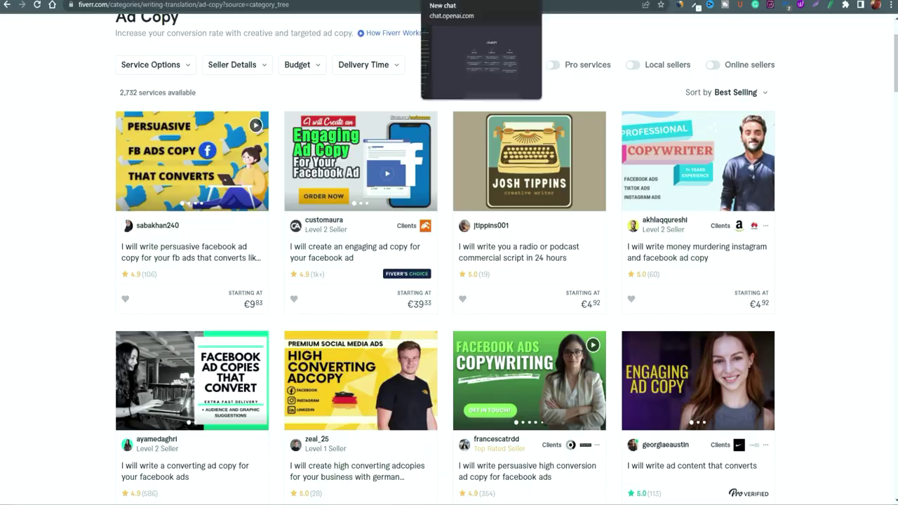
click(449, 1)
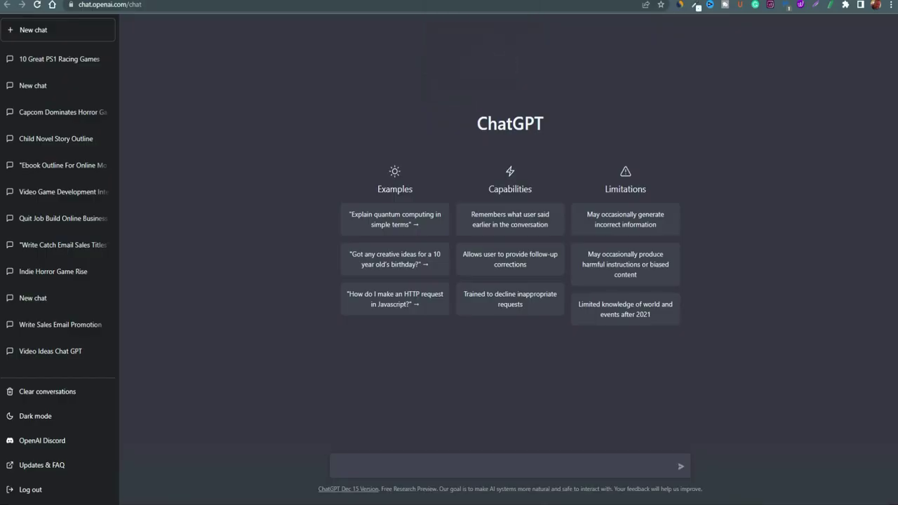
click(406, 469)
text(write ad copy for the new go pro 11 action camera)
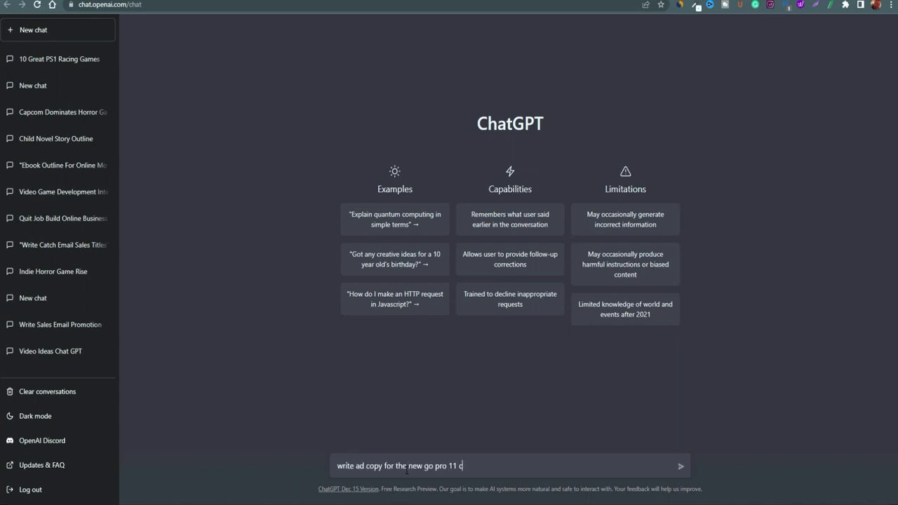
key(Return)
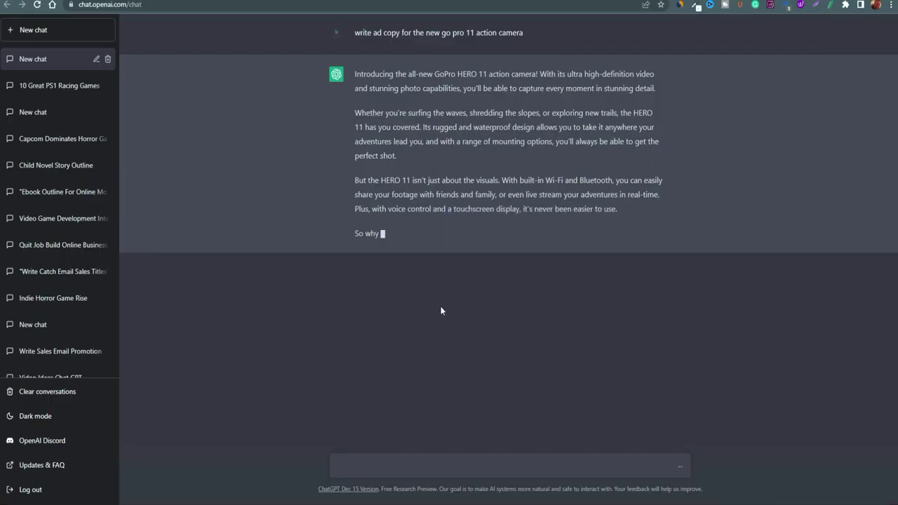
Review the generated GoPro ad copy, submit the follow-up "make it more catchy & engaging", and highlight the rewritten version.
drag(441, 311, 332, 97)
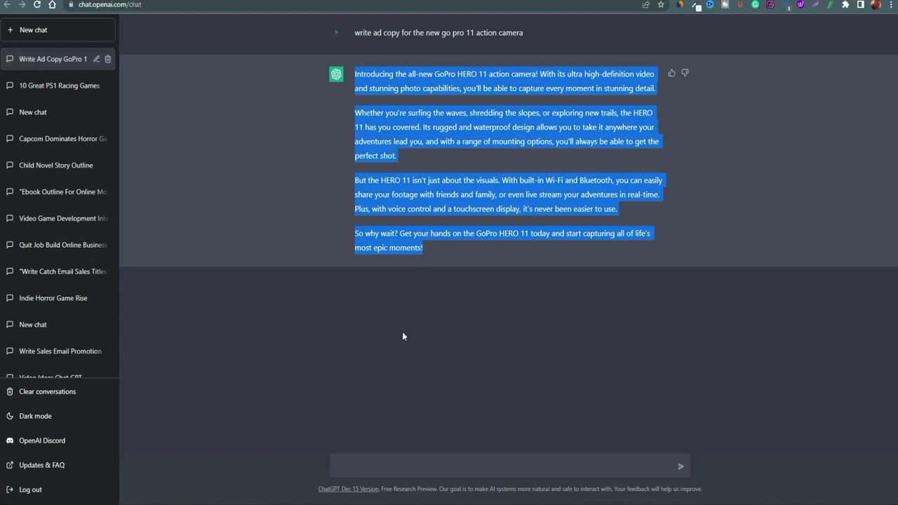
click(712, 277)
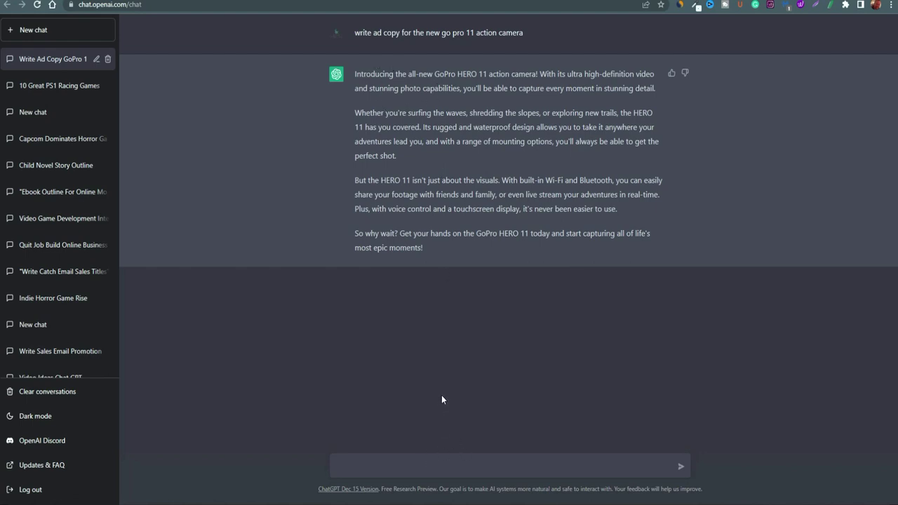
click(419, 466)
text(make it more catchy & engaging)
key(Return)
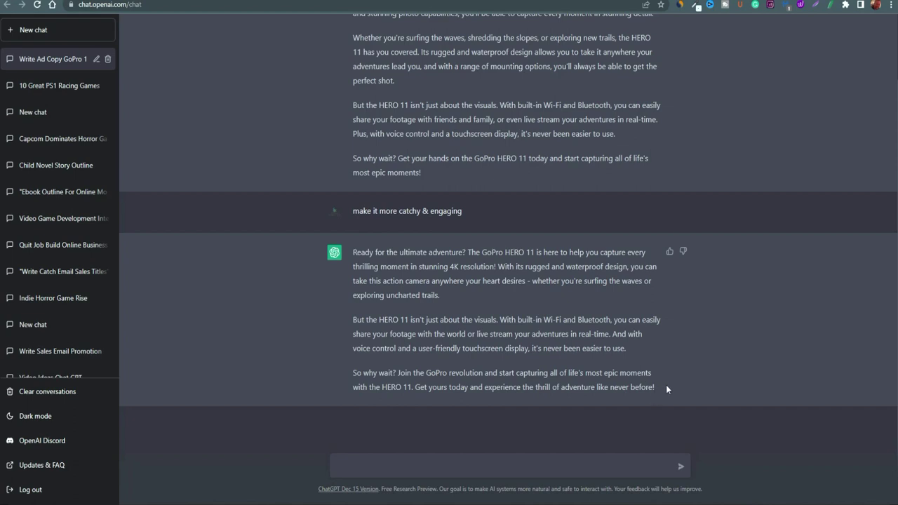
drag(666, 384, 353, 253)
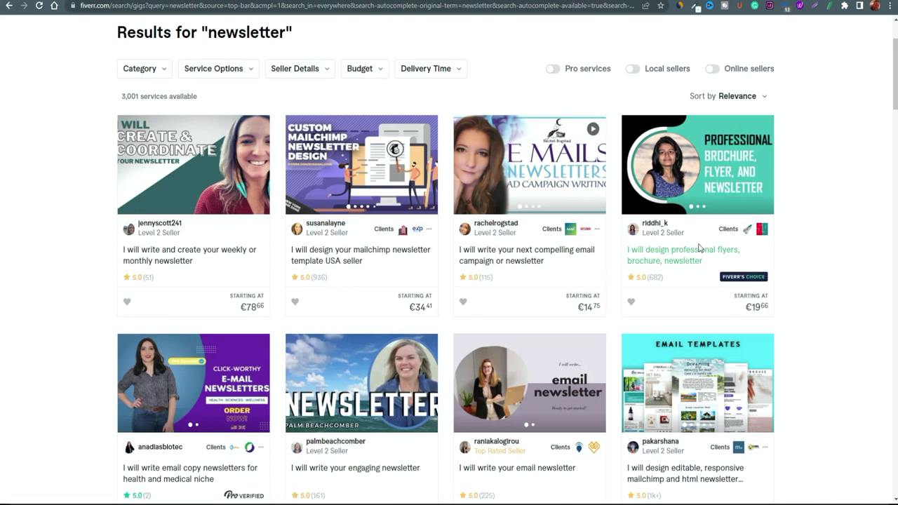
Open the professional flyers, brochure and newsletter gig and examine its description and its Standard, Premium and Basic packages.
click(700, 262)
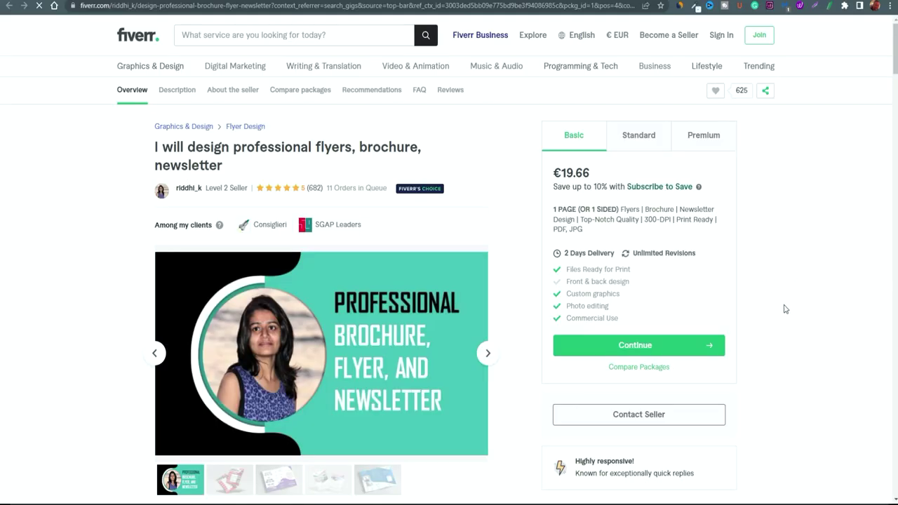
scroll(882, 353, down, 3)
scroll(882, 352, down, 6)
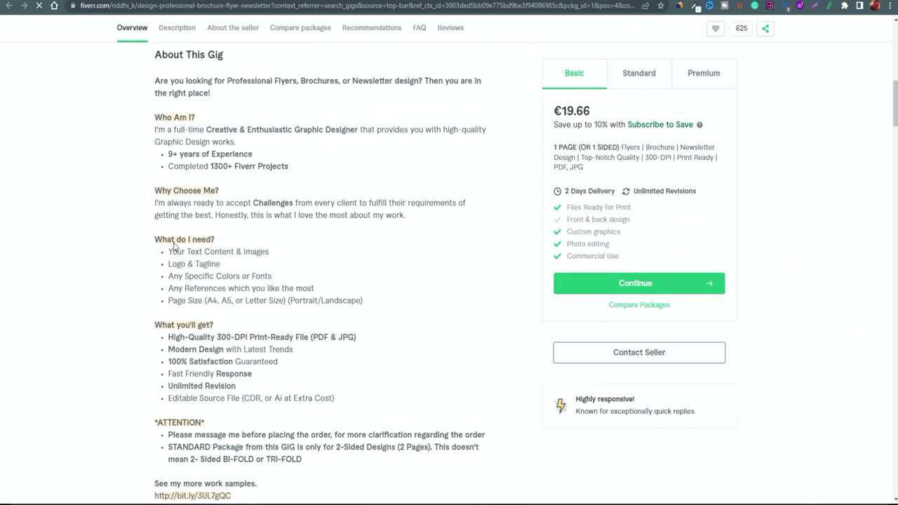
scroll(280, 309, down, 2)
scroll(278, 321, up, 6)
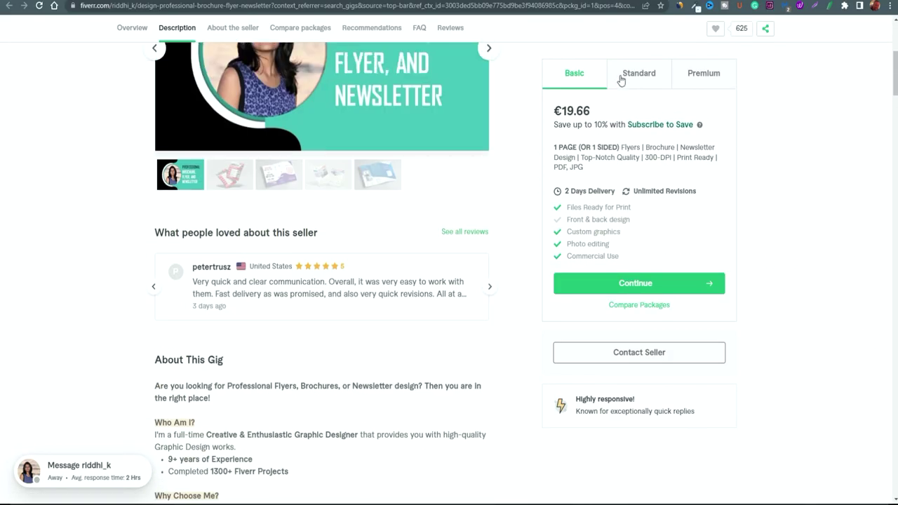
click(621, 79)
click(715, 83)
click(586, 76)
scroll(802, 215, up, 3)
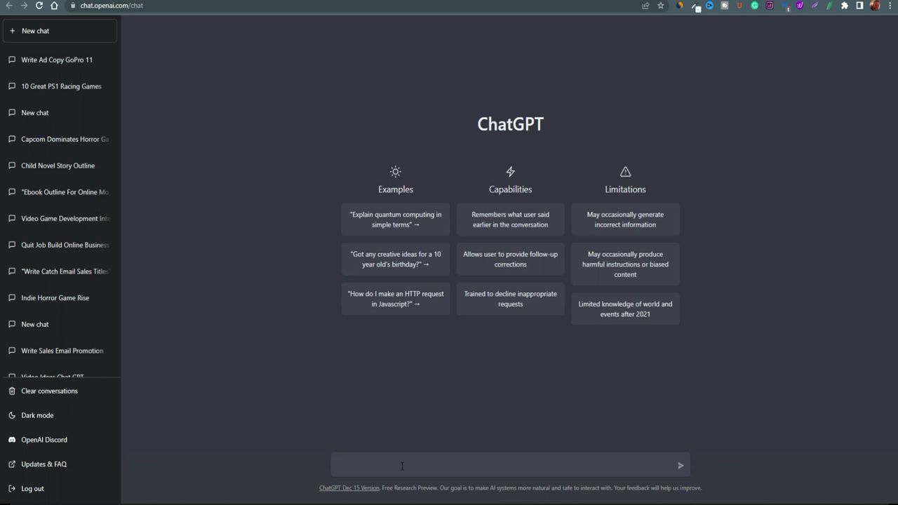
Submit the prompt "write a newsletter for a weekly games magazine for the ps2" in a new ChatGPT chat.
text(write a newsletter for a weekly games magazine for the ps2)
key(Return)
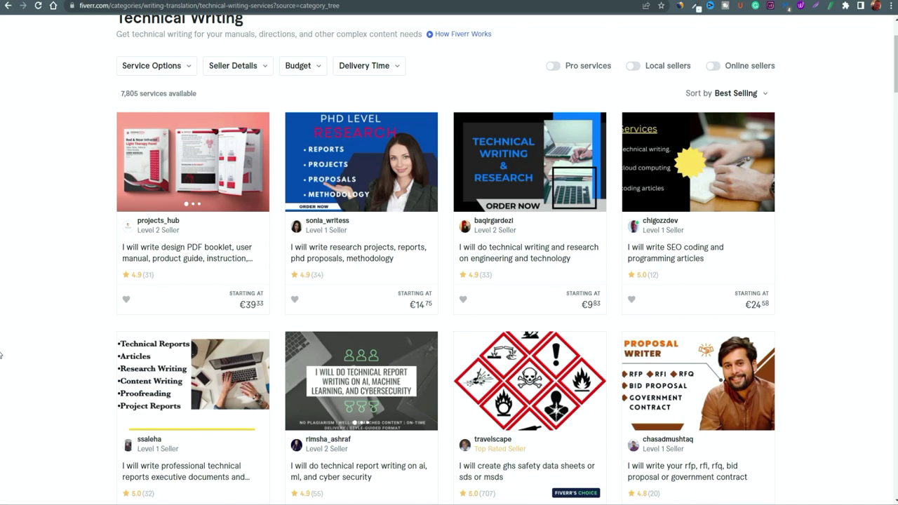
Browse the gig listings in Fiverr's Technical Writing category.
scroll(868, 347, down, 2)
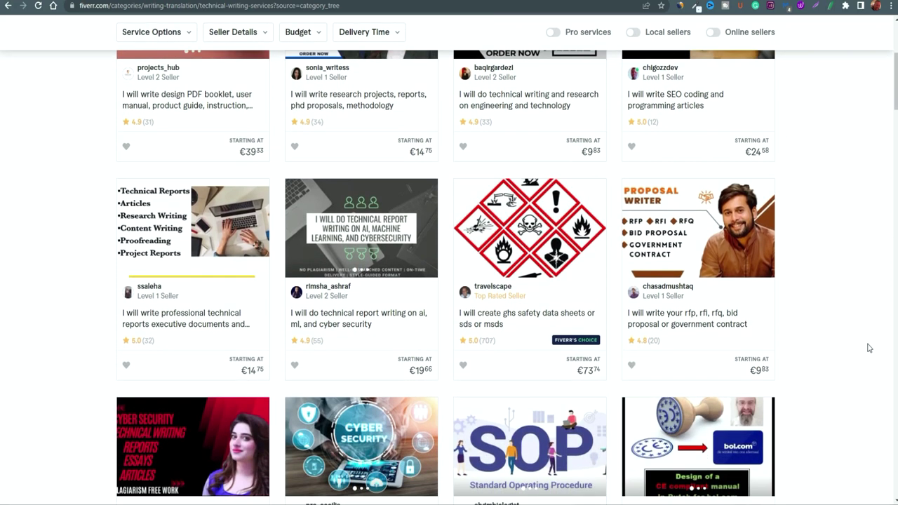
scroll(868, 348, up, 2)
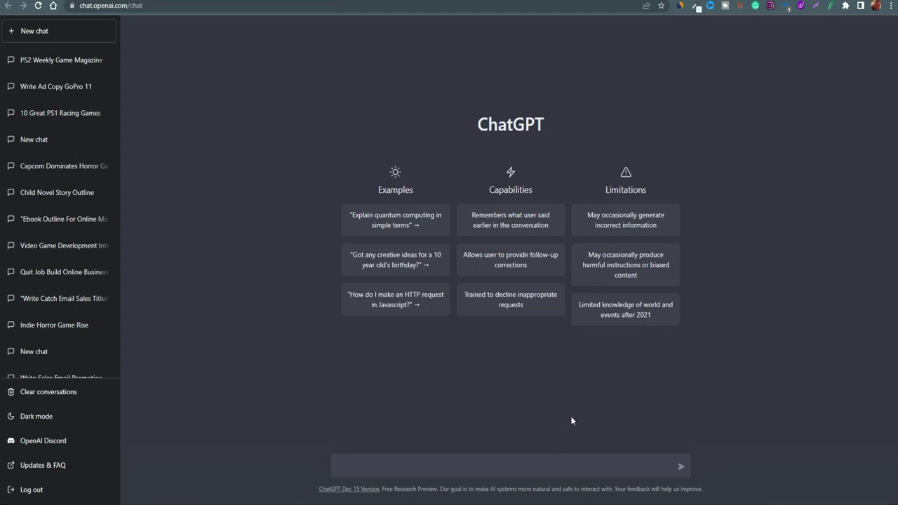
click(646, 1)
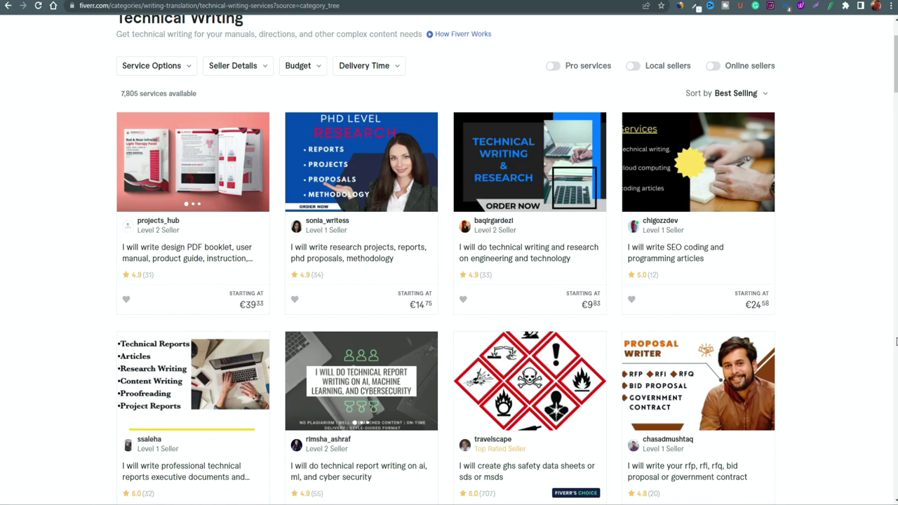
Open the PDF booklet, user manual and product guide gig and examine its sample images and description.
click(180, 254)
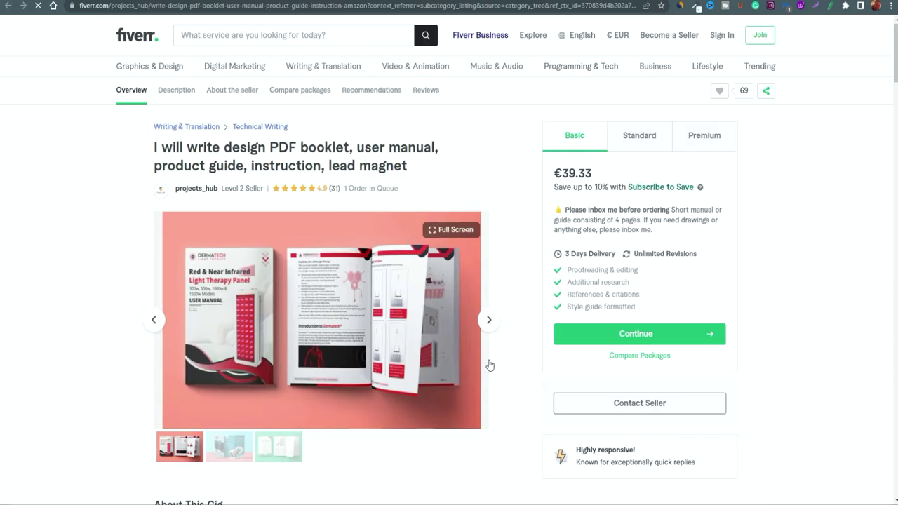
click(489, 323)
click(489, 322)
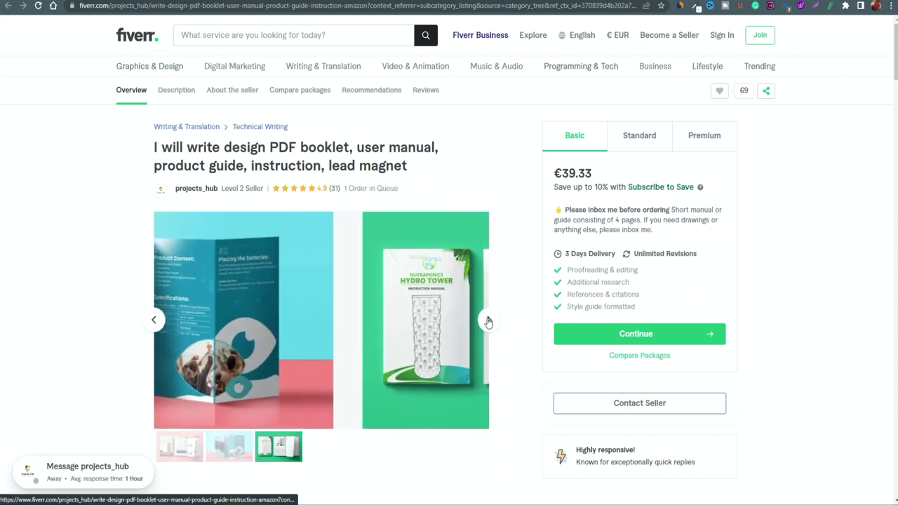
click(489, 322)
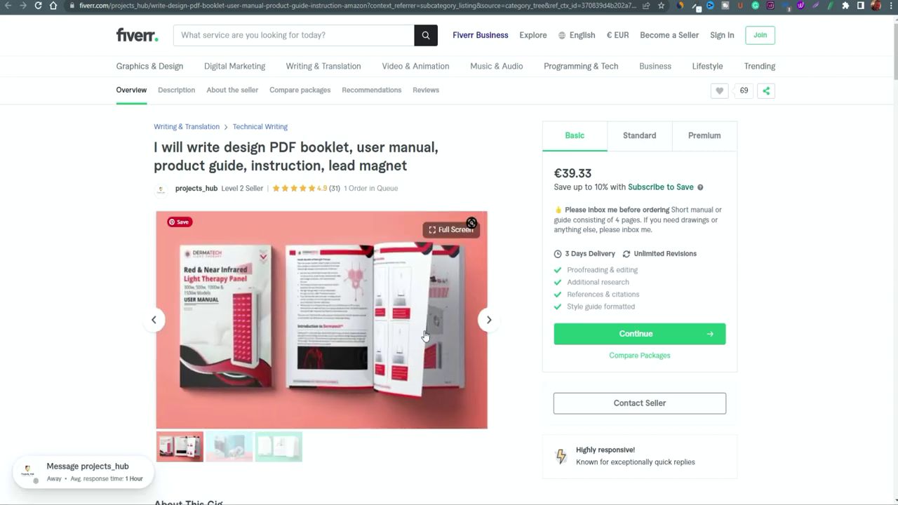
click(486, 321)
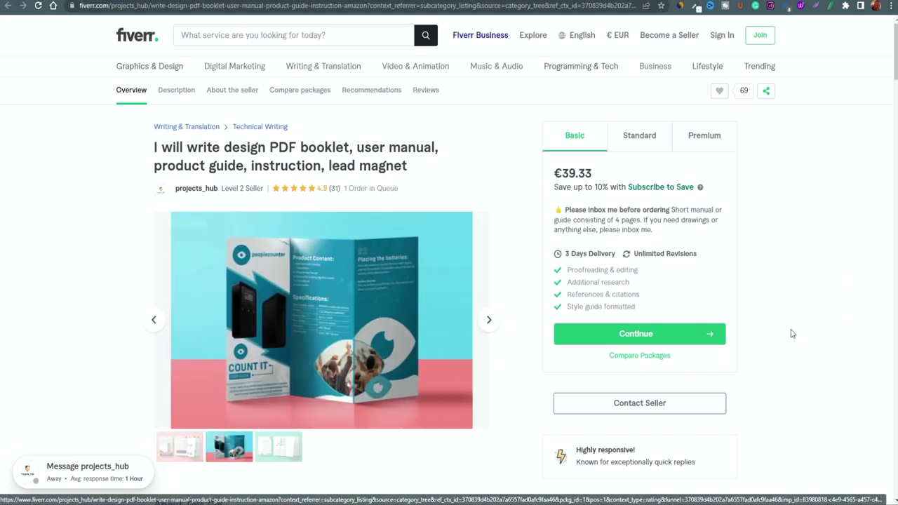
scroll(788, 336, down, 1)
scroll(789, 336, down, 5)
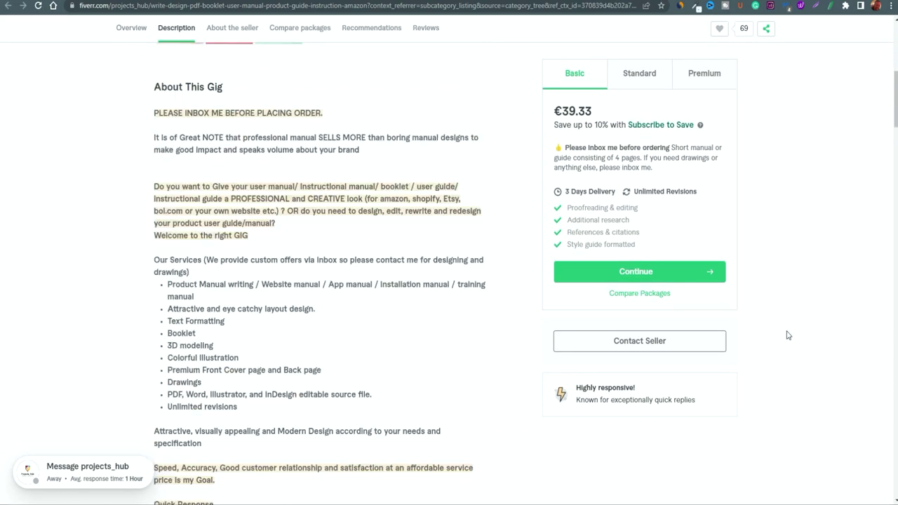
scroll(588, 116, up, 2)
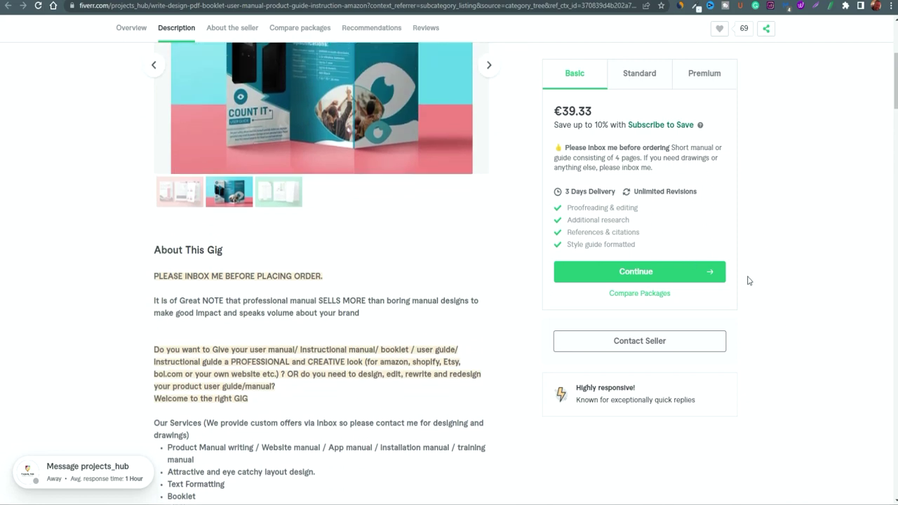
scroll(789, 309, up, 2)
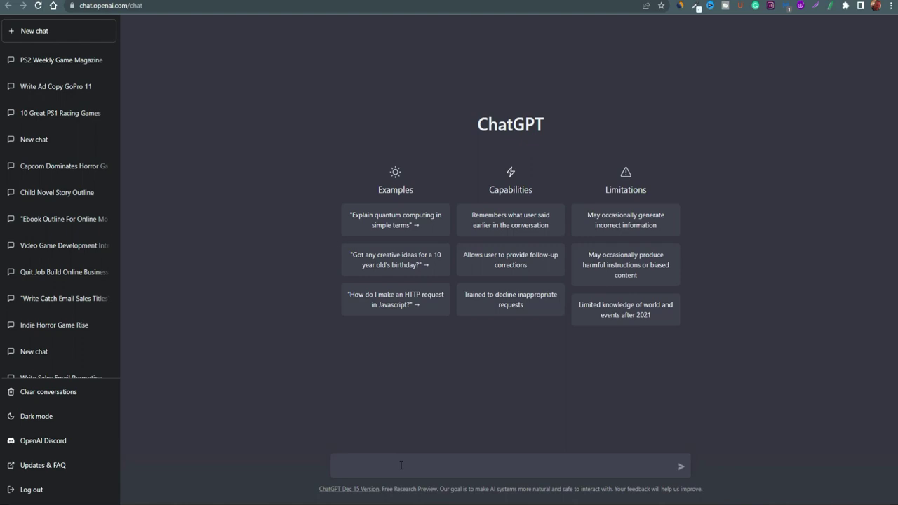
Submit "write a detailed 300 word article for beginners learning python coding language" in a new ChatGPT chat and review the generated article.
text(write a detailed 300 word article for beginners learning python coding language)
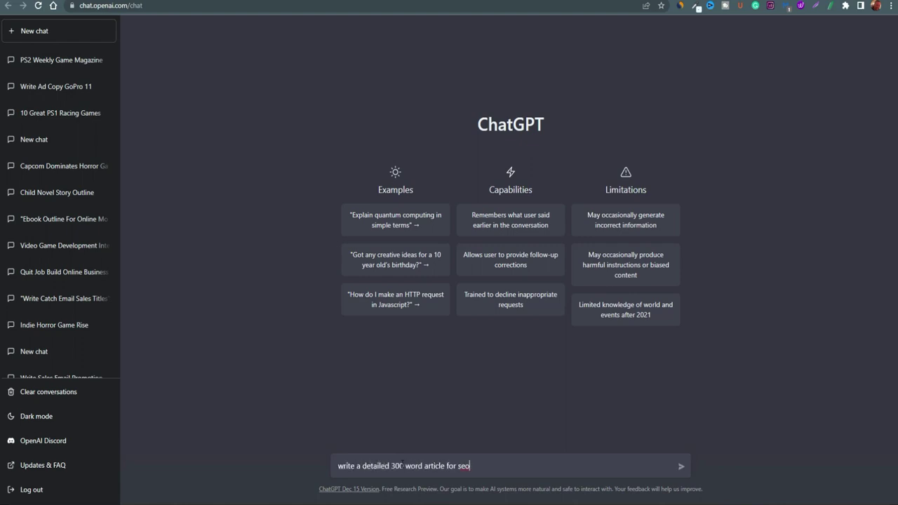
key(Return)
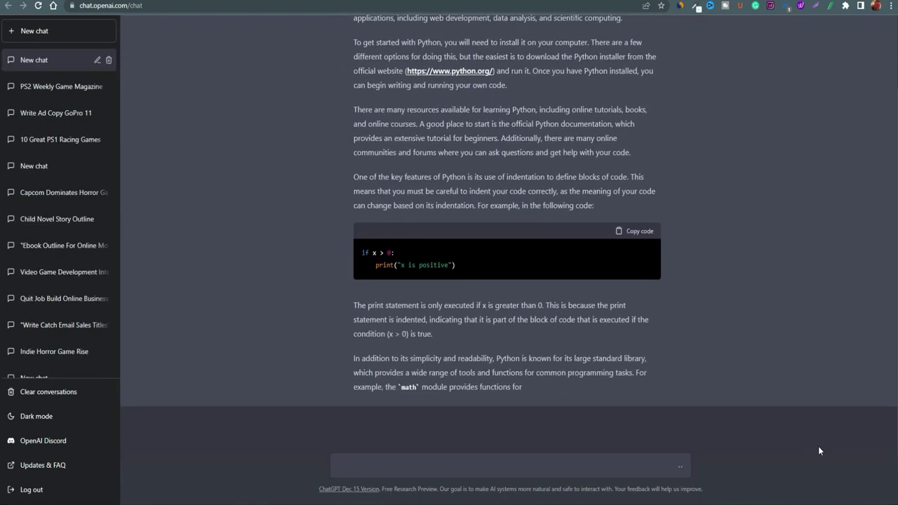
scroll(821, 393, up, 3)
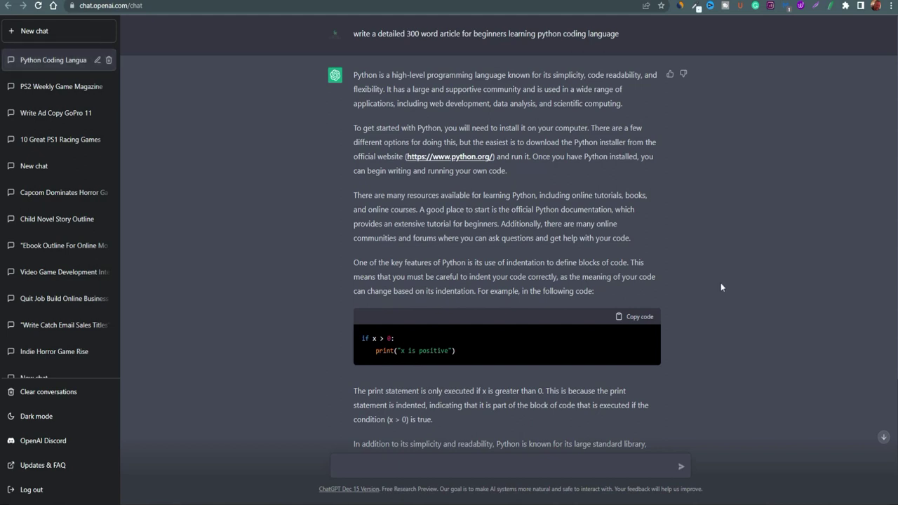
scroll(719, 292, down, 2)
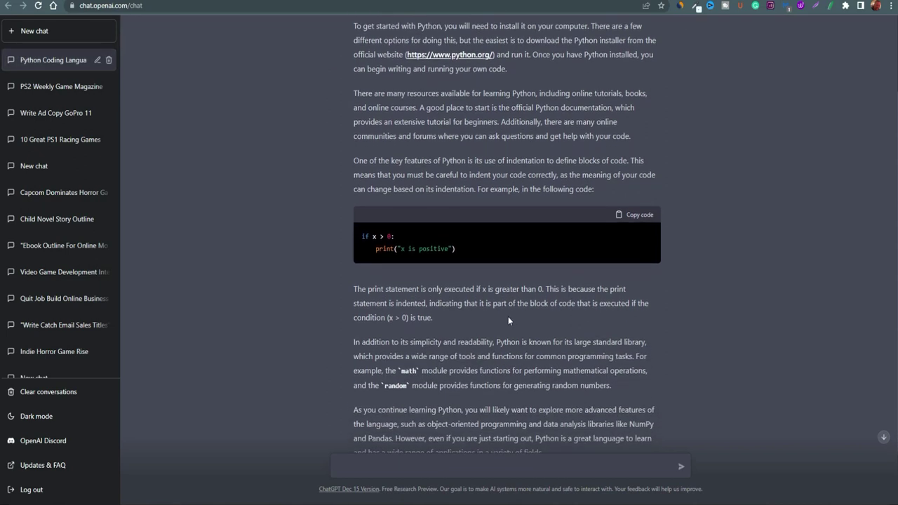
scroll(734, 306, up, 2)
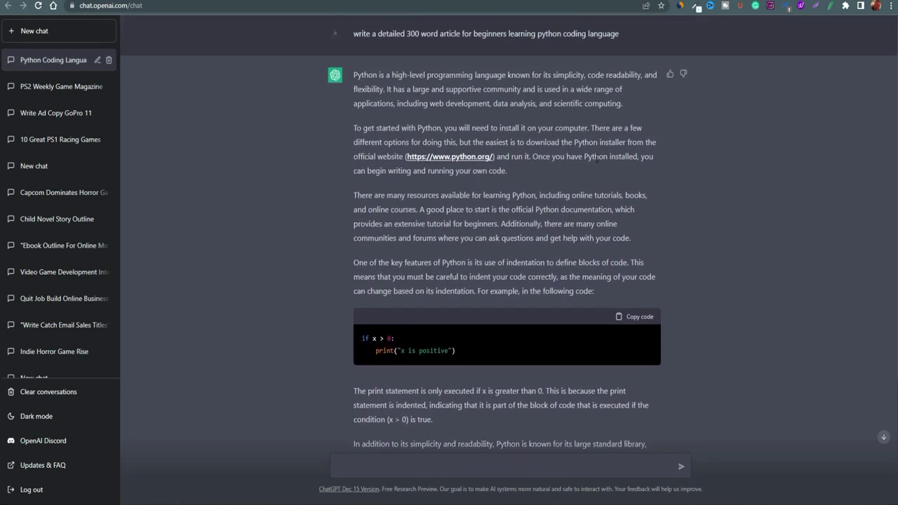
scroll(757, 277, down, 1)
scroll(757, 276, down, 2)
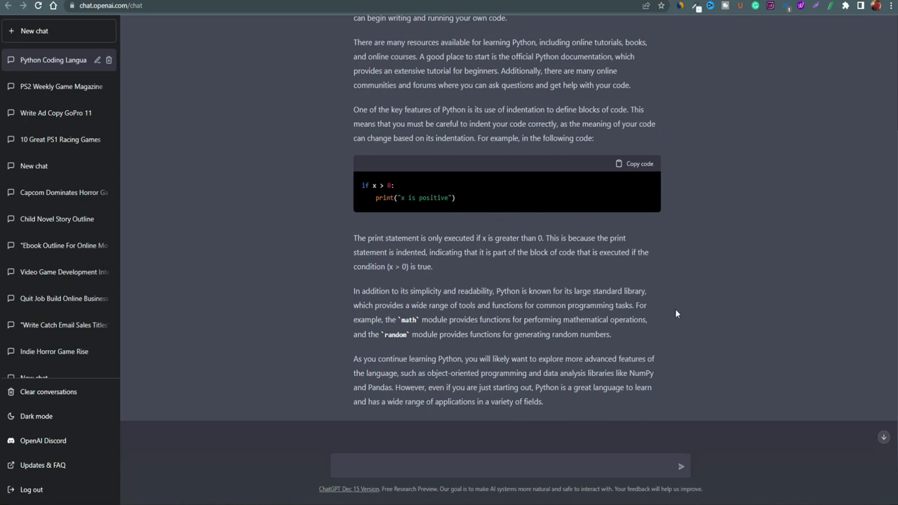
scroll(683, 338, down, 1)
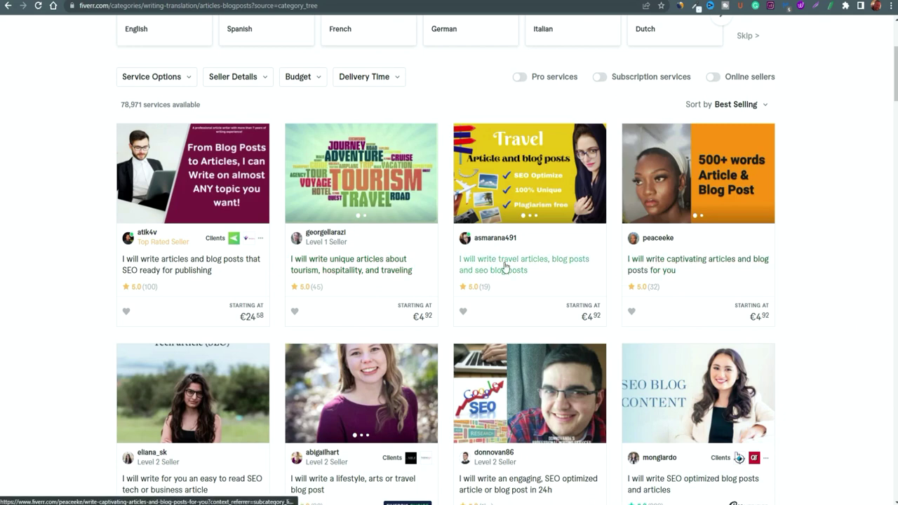
Open the 24-hour SEO article gig in Fiverr's Articles & Blog Posts category, compare its packages and description, and return to the listings.
scroll(511, 351, down, 1)
click(512, 351)
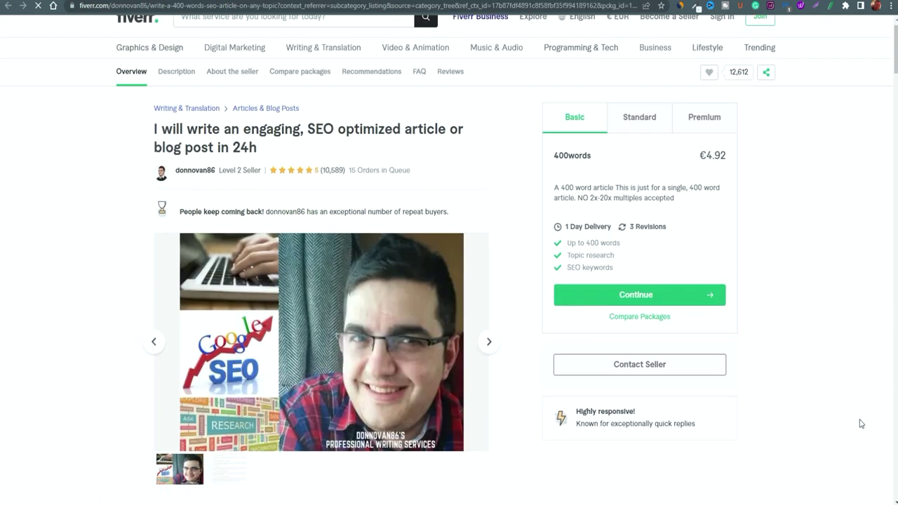
click(656, 144)
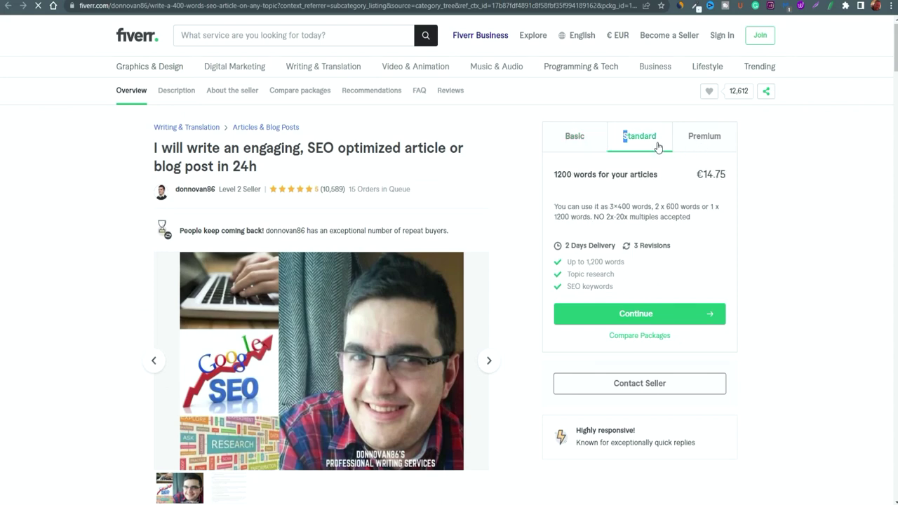
click(690, 144)
click(588, 137)
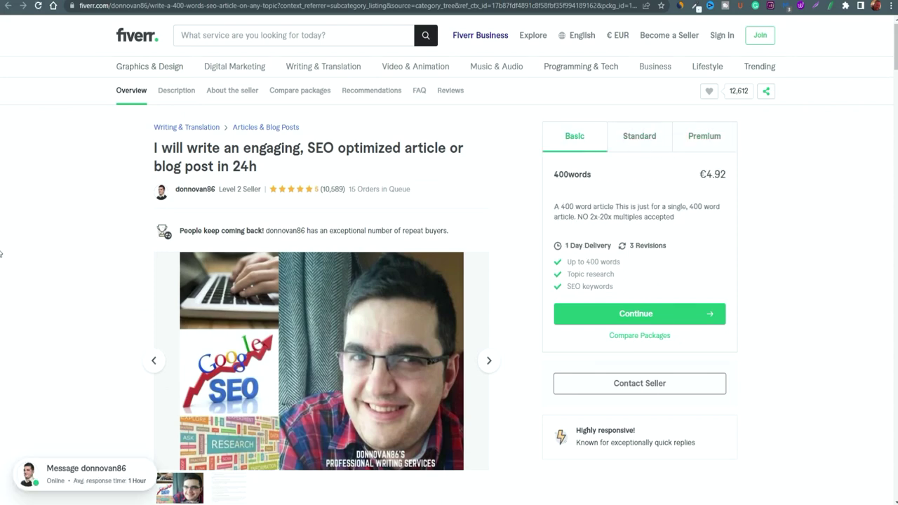
scroll(790, 391, down, 9)
scroll(790, 391, up, 8)
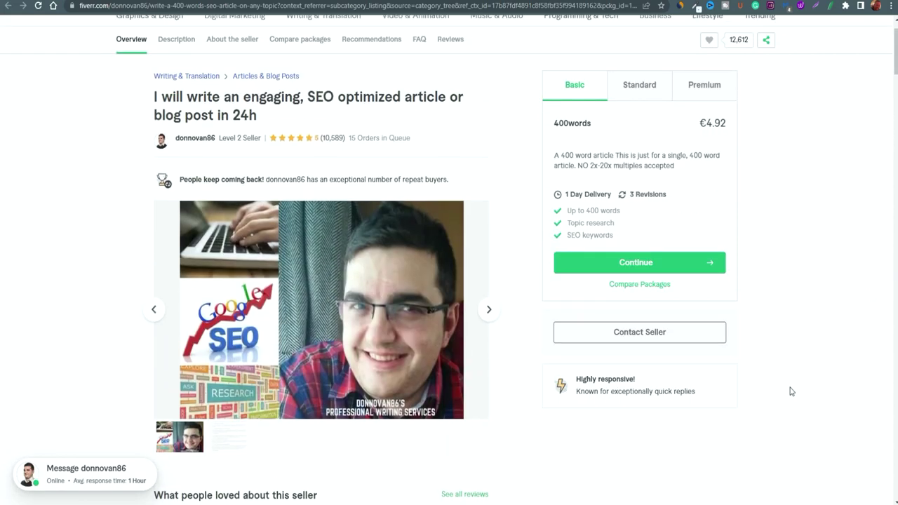
key(alt+Left)
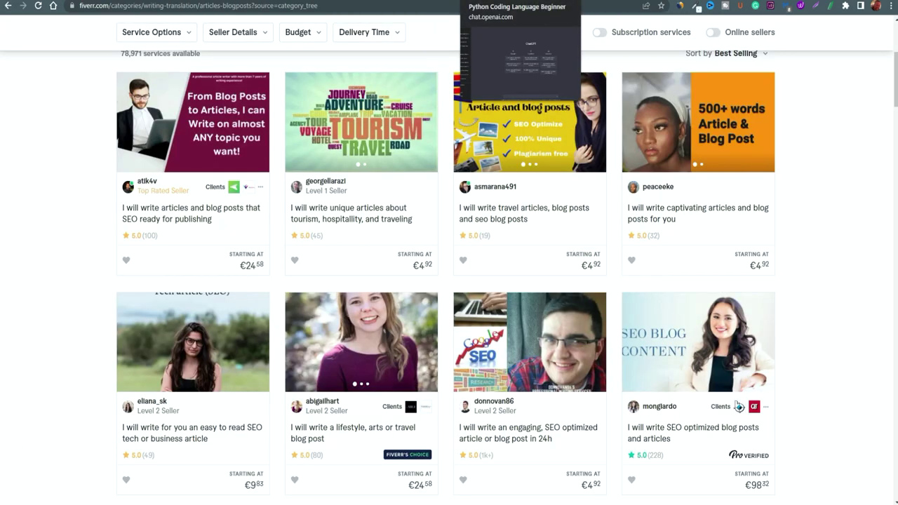
Switch to ChatGPT and submit the prompt "write a list of the top 10 travel destinations for holidays in 2023".
click(519, 1)
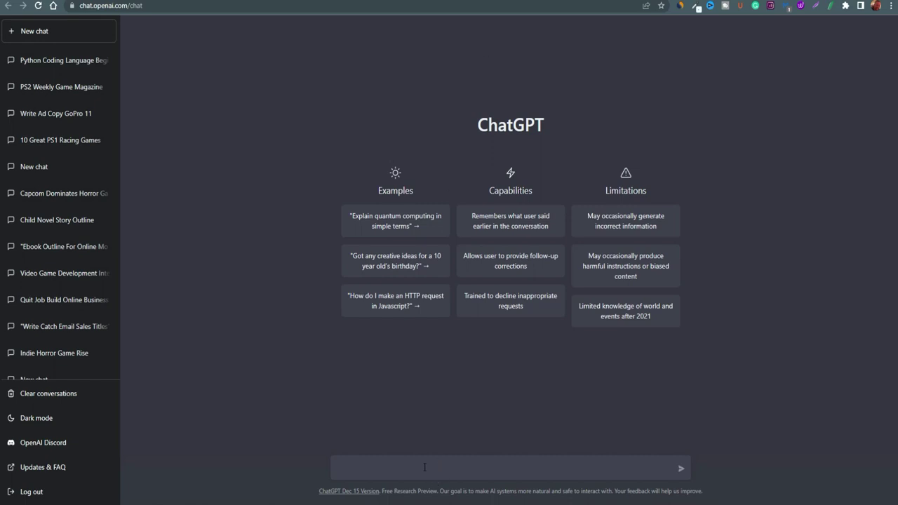
text(write a list of the to travel destinations for holidays in 2023)
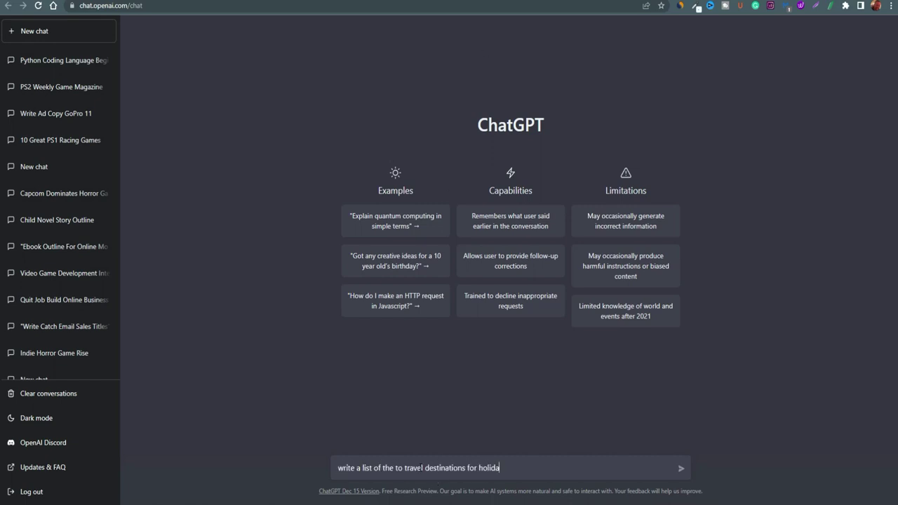
key(Return)
click(684, 33)
click(421, 33)
text(p 10 travel destinations for holidays in 2023)
click(491, 58)
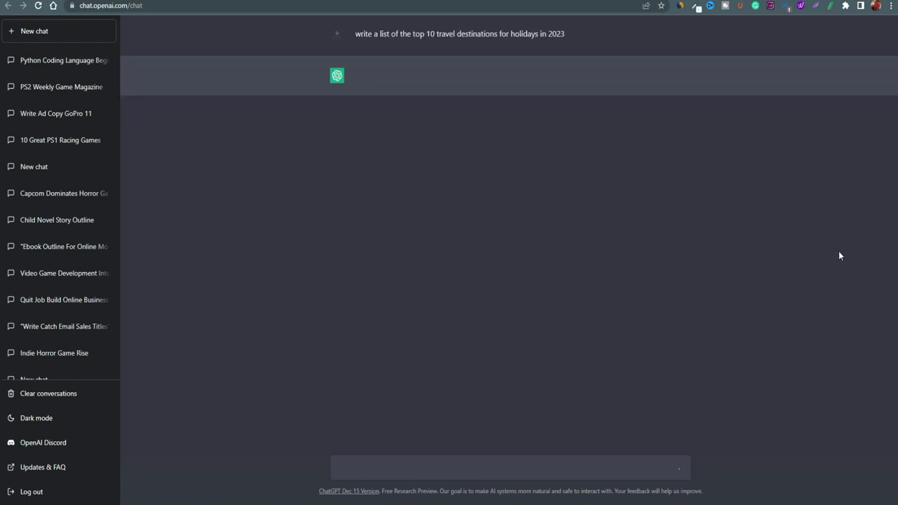
Submit the follow-up "write a detailed description to elaborate on travelling to Bali, Indonesia for a holiday" and review the generated text.
text(write a detailed description to elaborate on travelling to Bali, Indonesia for a holiday)
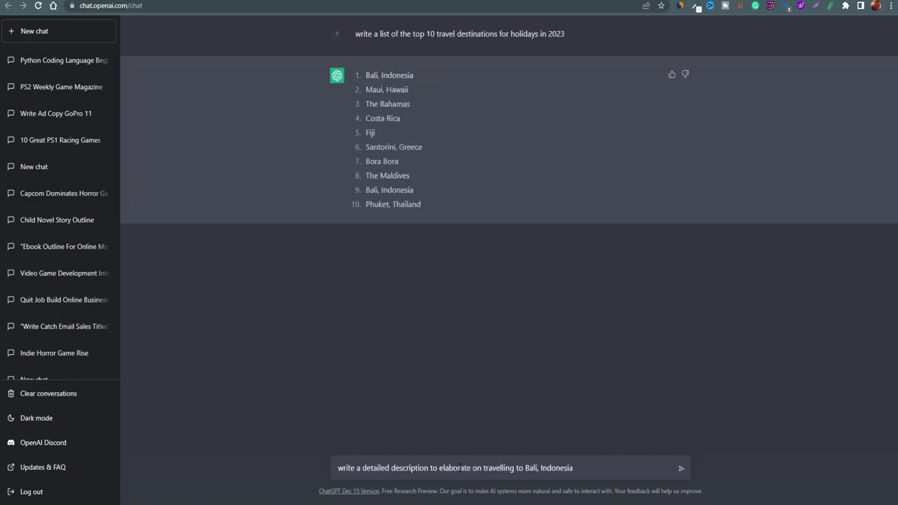
key(Return)
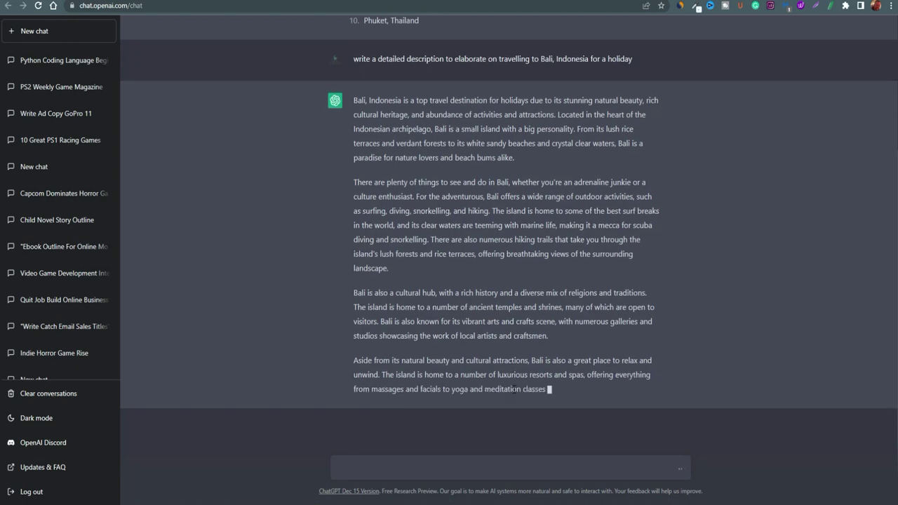
scroll(456, 154, down, 1)
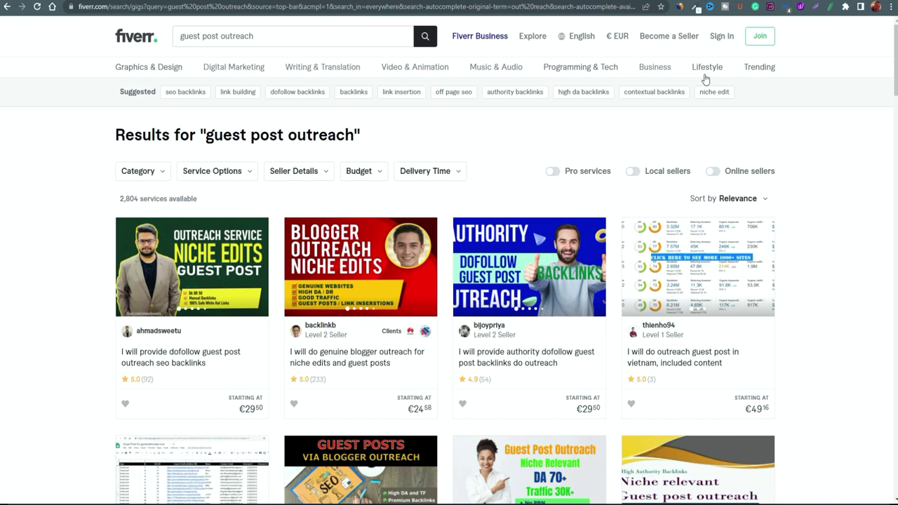
Browse Fiverr's gig results for "guest post outreach".
click(554, 0)
click(610, 1)
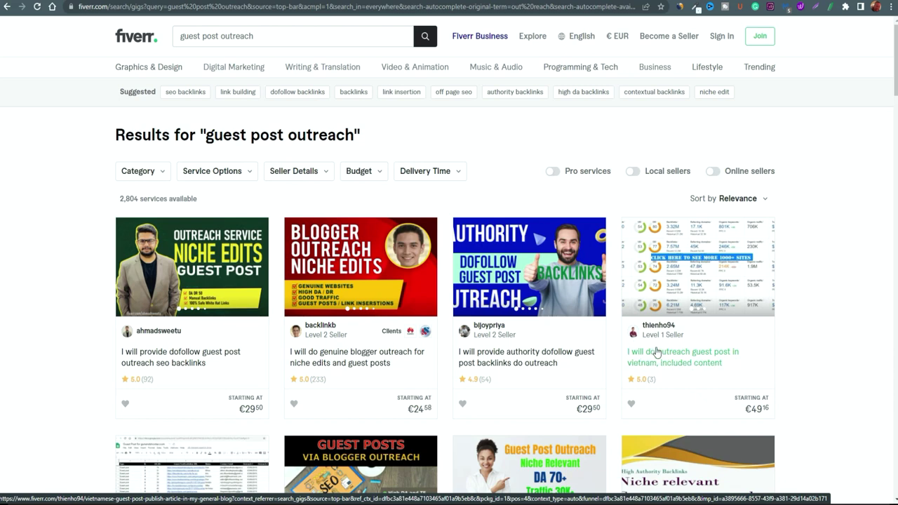
scroll(730, 295, down, 2)
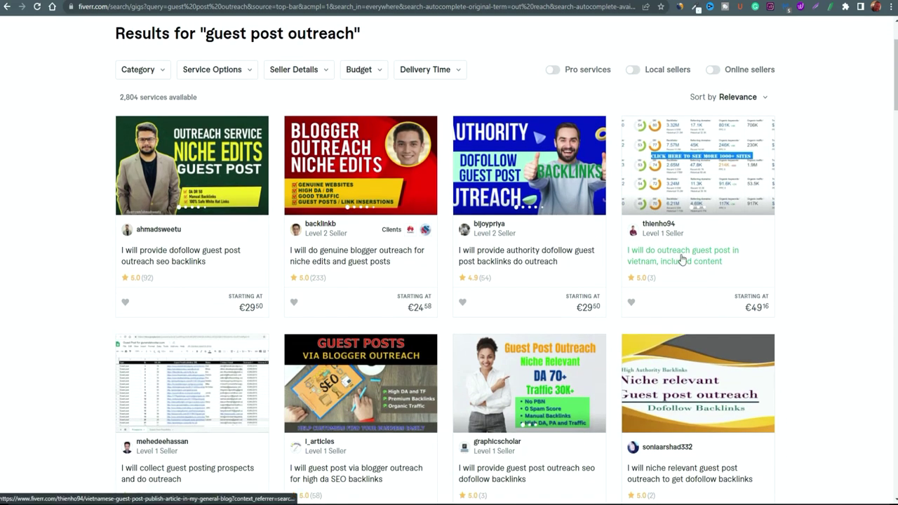
Open the Vietnam guest post outreach gig on Fiverr, read its description, and return to the search results.
click(684, 257)
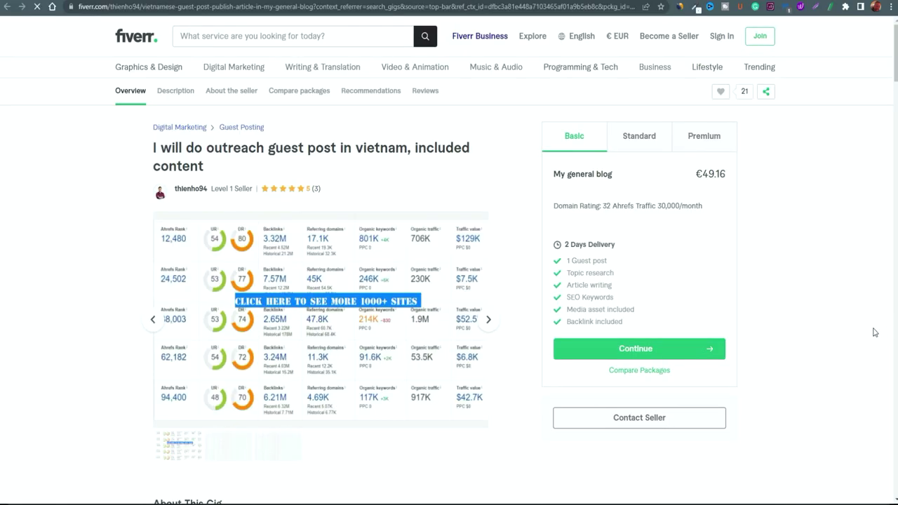
scroll(878, 331, down, 6)
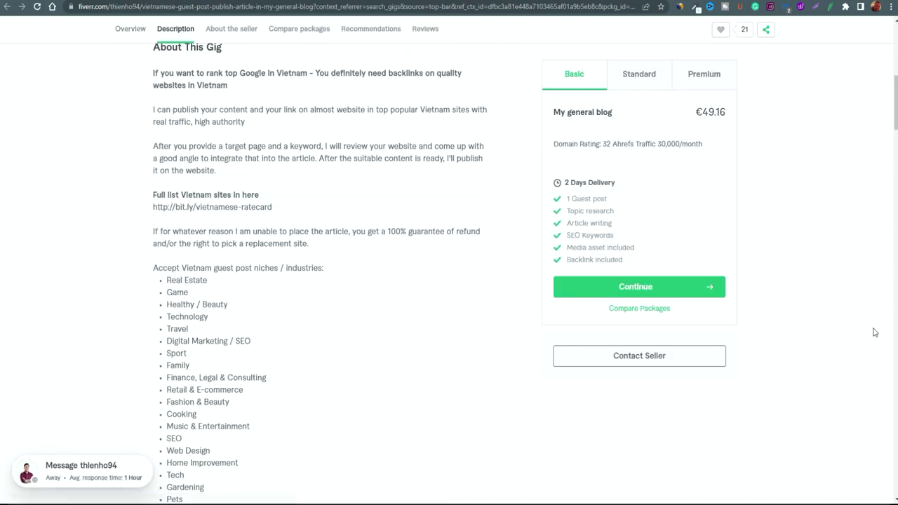
scroll(874, 332, down, 2)
scroll(860, 338, up, 4)
scroll(859, 338, up, 4)
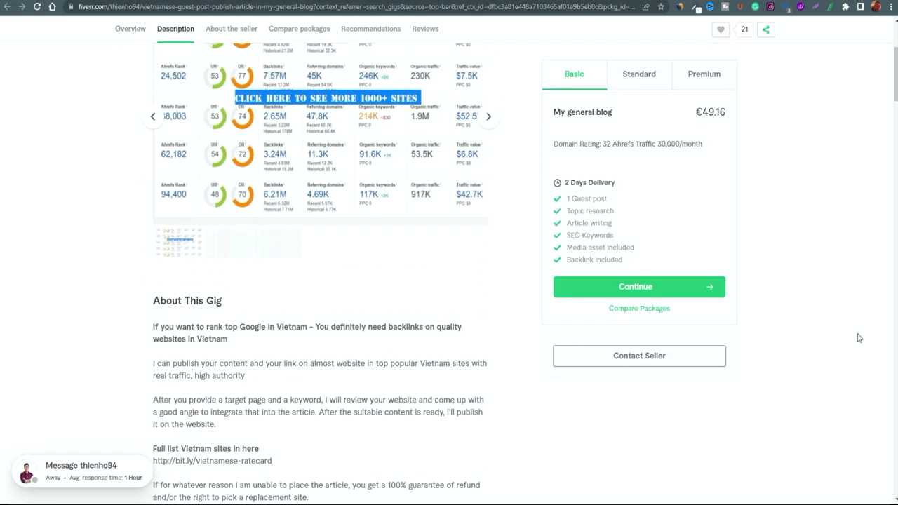
key(alt+Left)
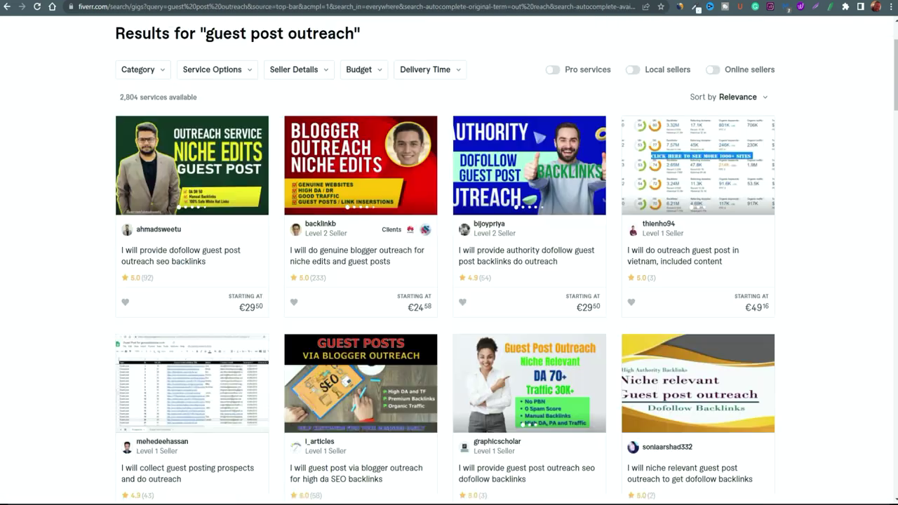
View the blogger outreach gig for niche edits and guest posts, and compare its Basic, Standard and Premium packages.
key(alt+Right)
scroll(820, 376, up, 3)
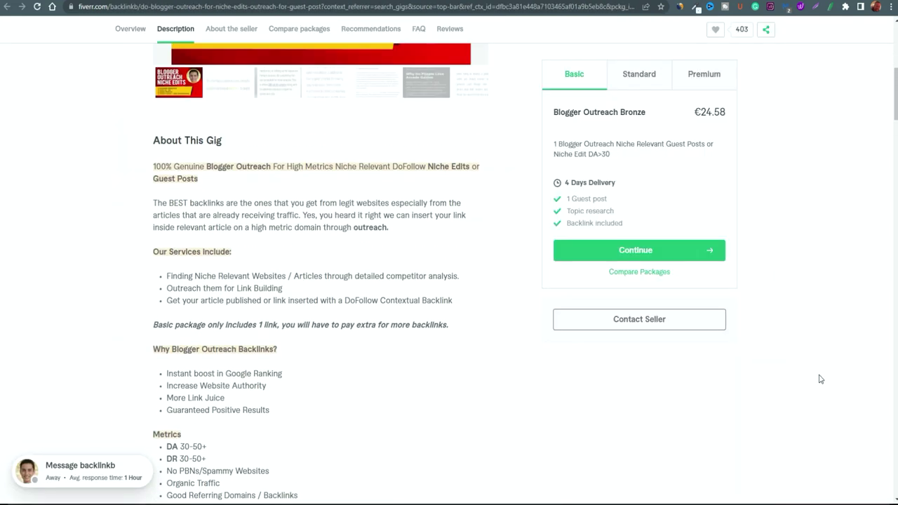
scroll(820, 379, up, 1)
click(639, 74)
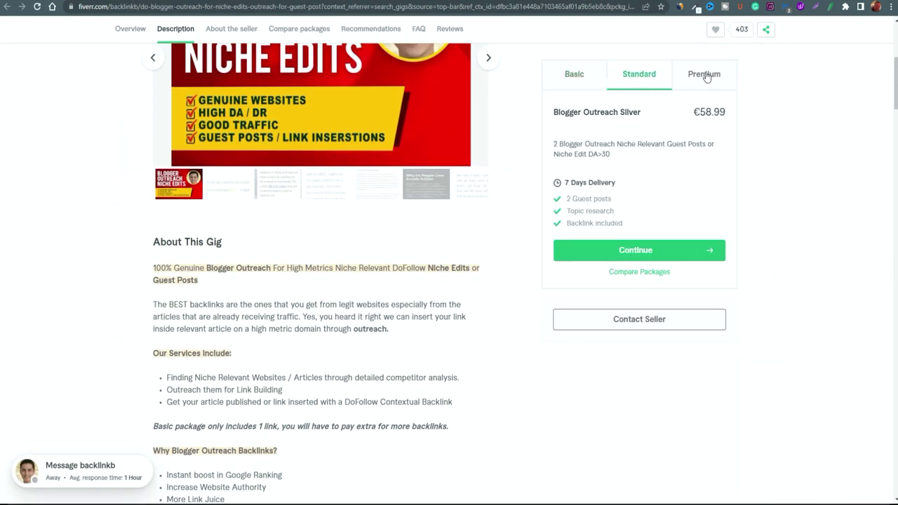
click(704, 75)
click(582, 79)
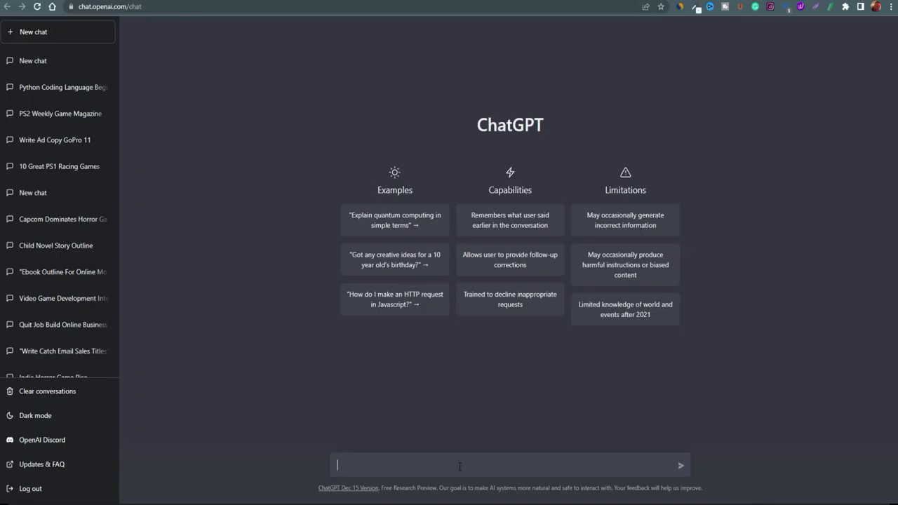
Switch to ChatGPT and submit the prompt "write an outreach email message for a guest post collaboration on dailymotion".
text(write an outreach email message for guest post)
click(448, 465)
text(a)
key(End)
text(collaboration on)
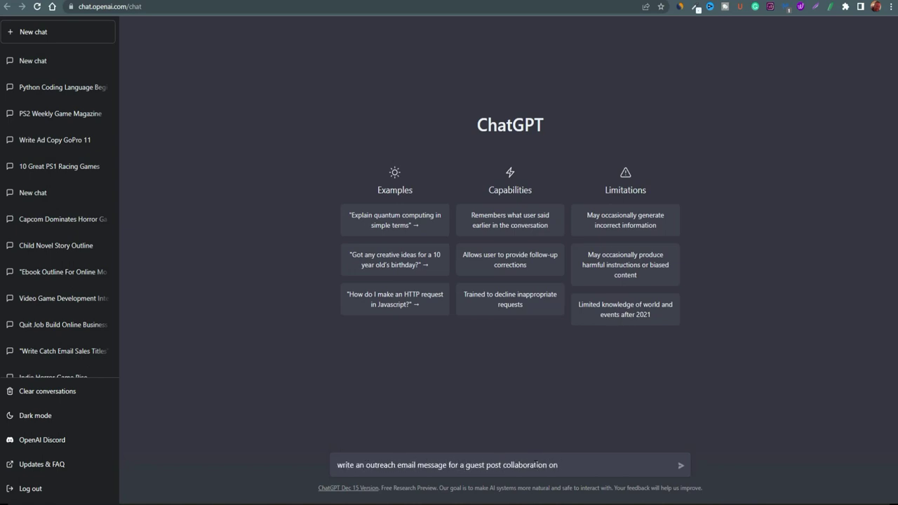
text( dailymotion)
key(Return)
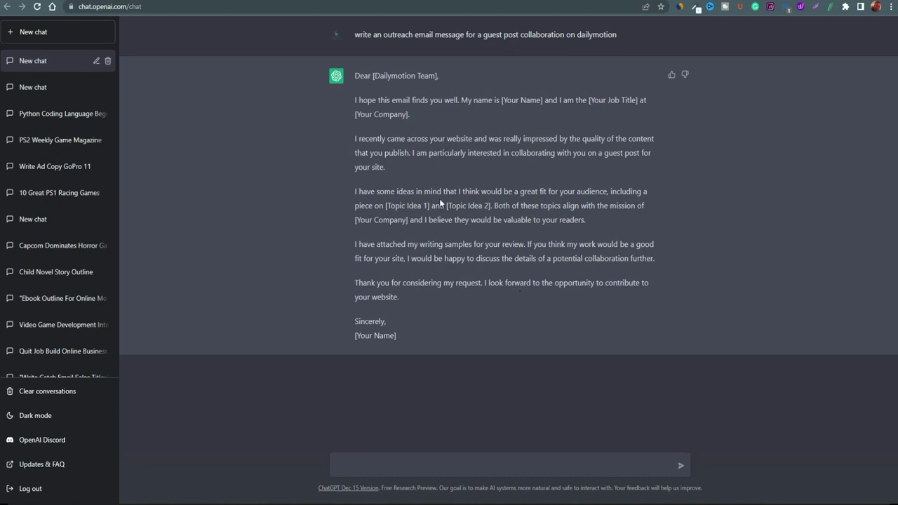
Submit the follow-up "make it funny" and review the rewritten outreach email against the first version.
click(368, 460)
text(make it funny)
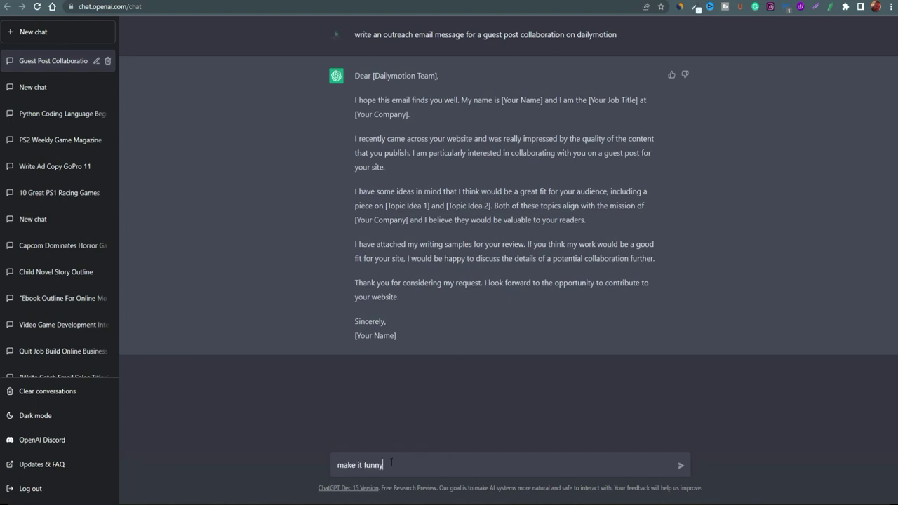
click(680, 465)
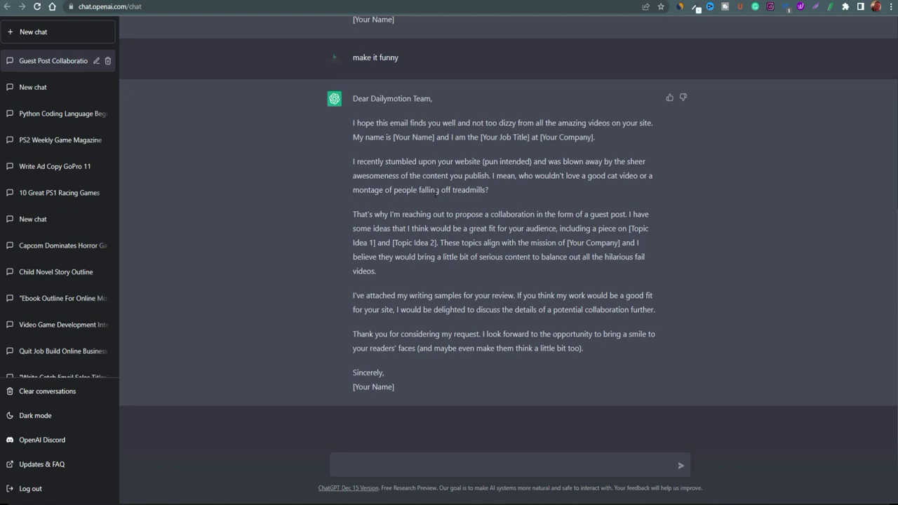
scroll(699, 391, up, 5)
scroll(776, 389, down, 4)
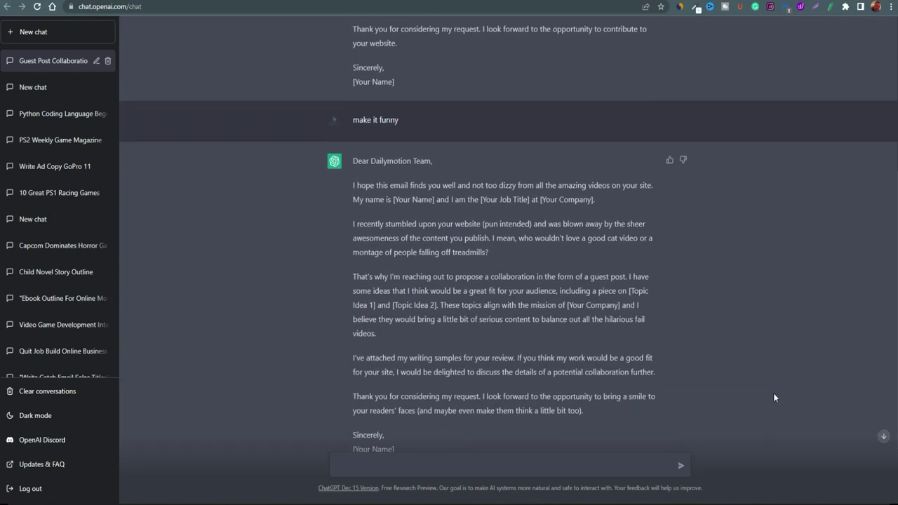
scroll(773, 398, down, 2)
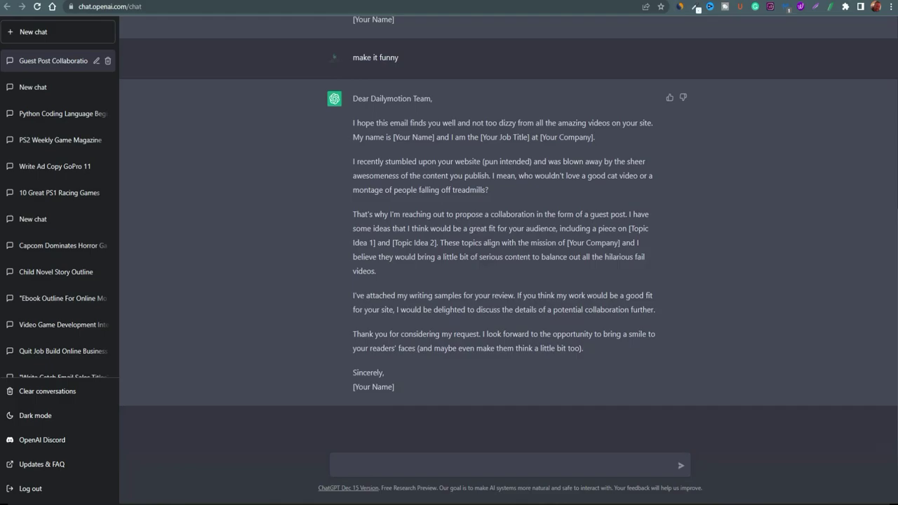
Switch back to Fiverr and revisit the blogger outreach and Vietnam guest post gigs.
key(ctrl+Tab)
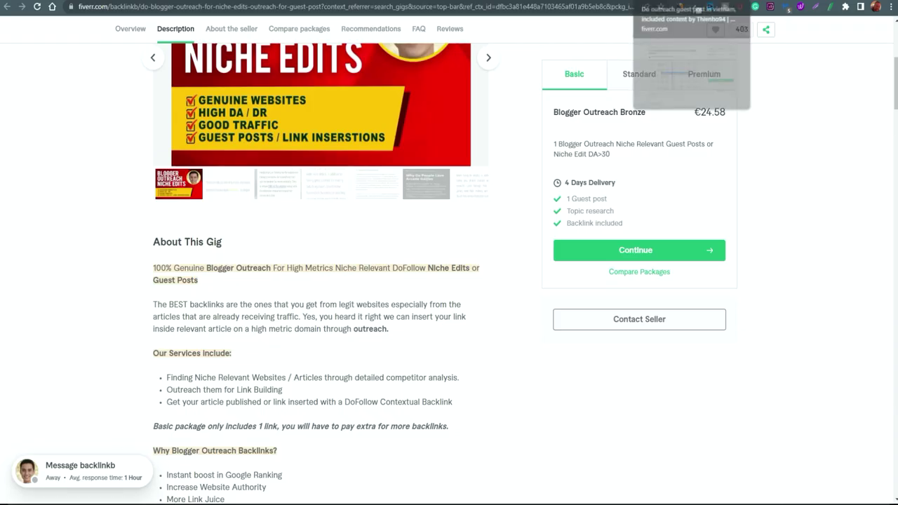
click(697, 4)
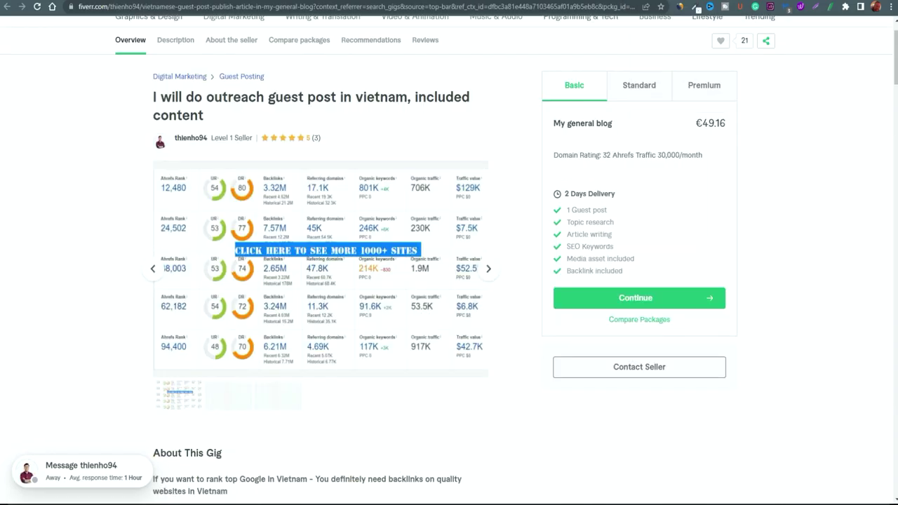
key(ctrl+Tab)
key(ctrl+Tab)
key(ctrl+Tab)
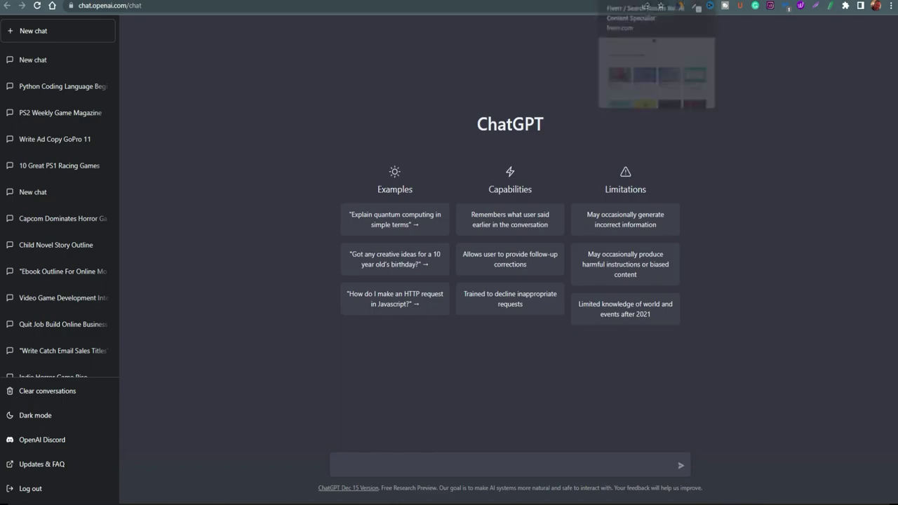
Switch to Fiverr's results for "Ai Content Specialist" and browse the listed gigs.
click(631, 0)
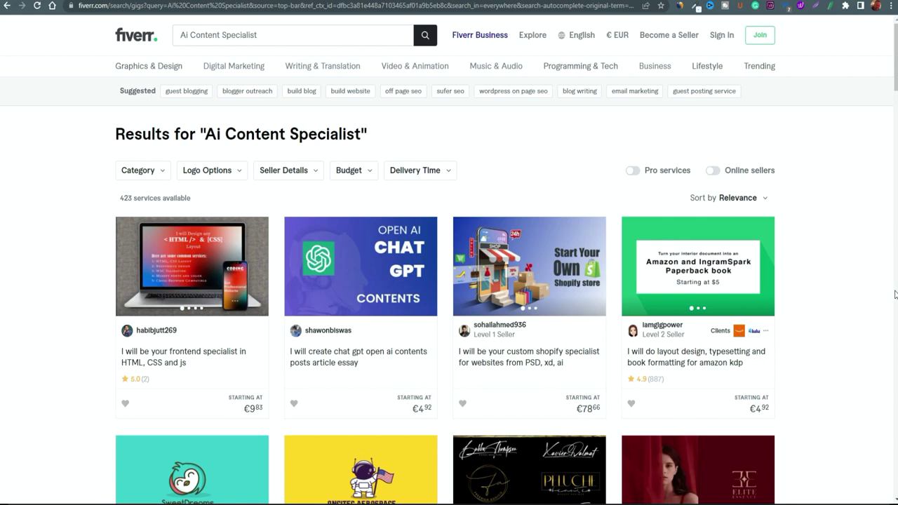
scroll(856, 285, down, 1)
scroll(856, 285, down, 1)
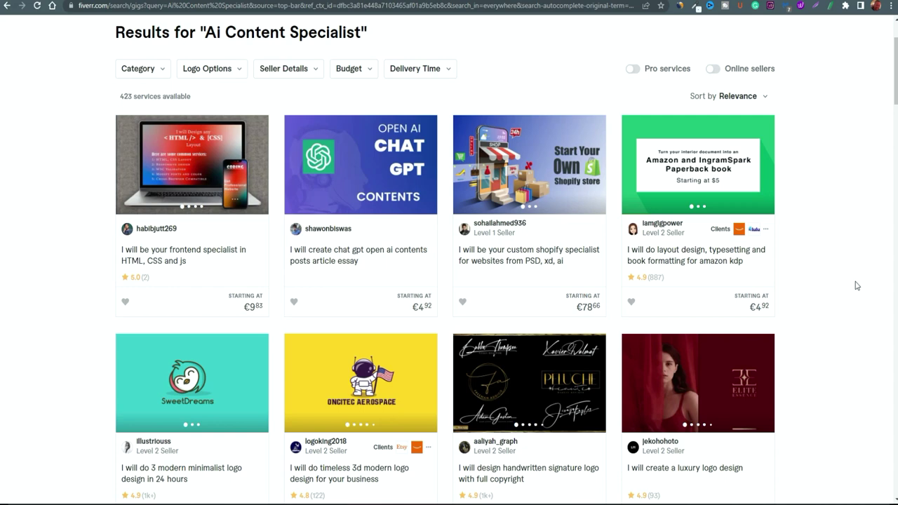
scroll(861, 287, down, 4)
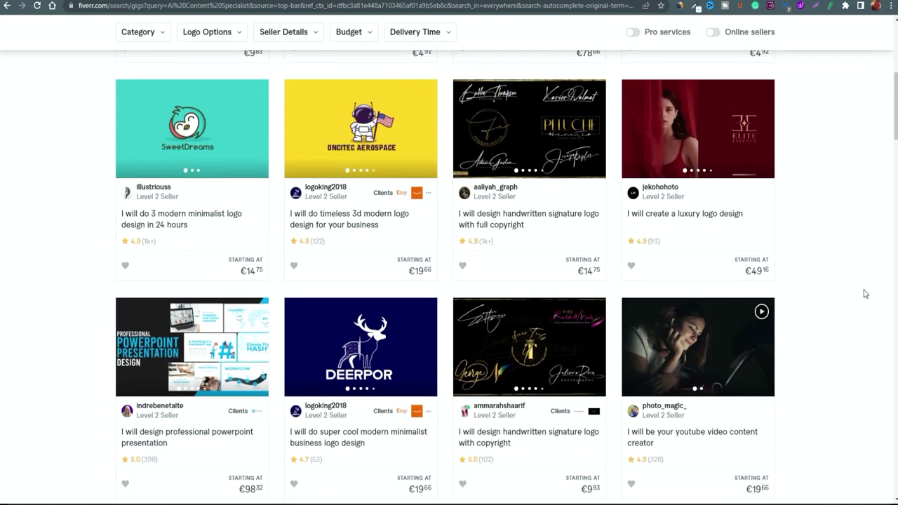
scroll(865, 294, up, 5)
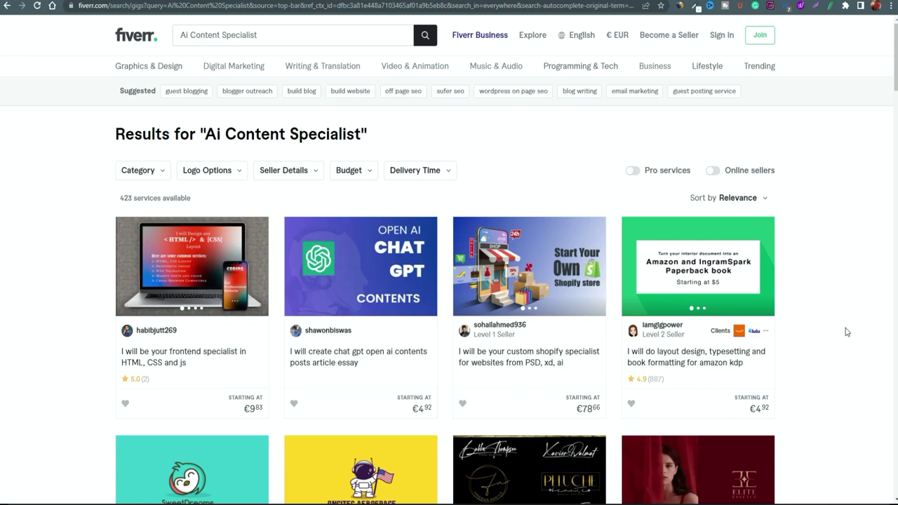
scroll(831, 395, down, 1)
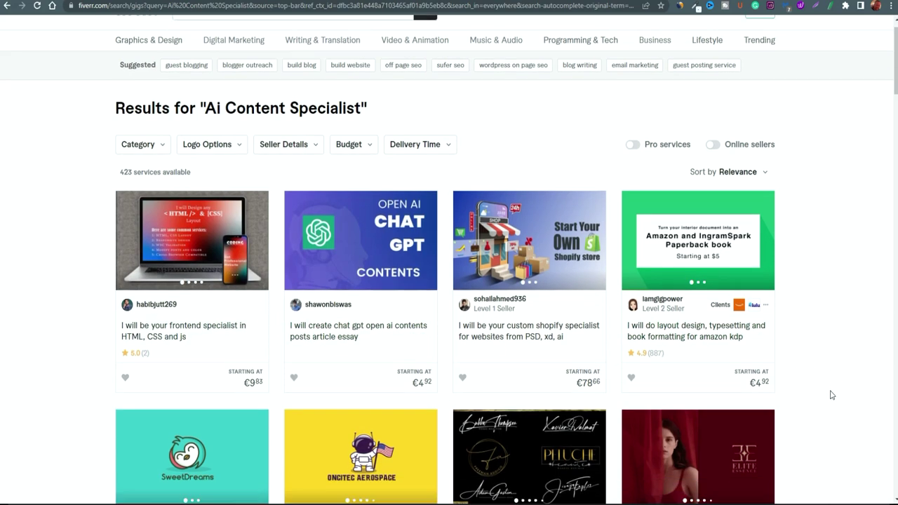
scroll(831, 395, down, 2)
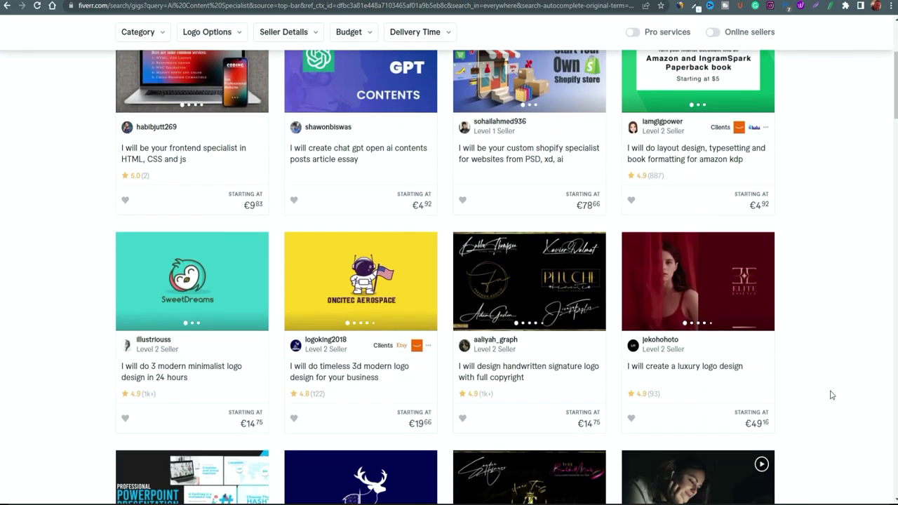
scroll(831, 395, up, 5)
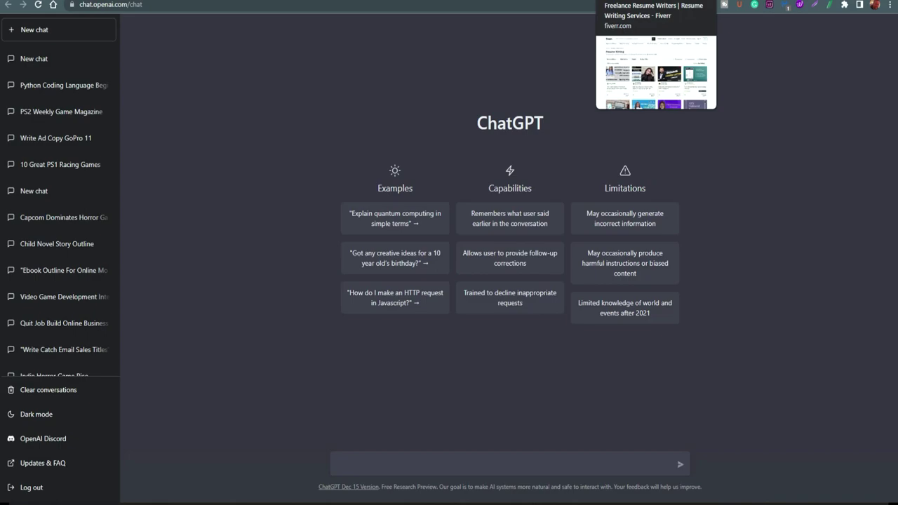
Open the professional resume writing services gig from Fiverr's Resume Writing listings and compare its Basic, Standard and Premium packages.
click(656, 0)
click(773, 386)
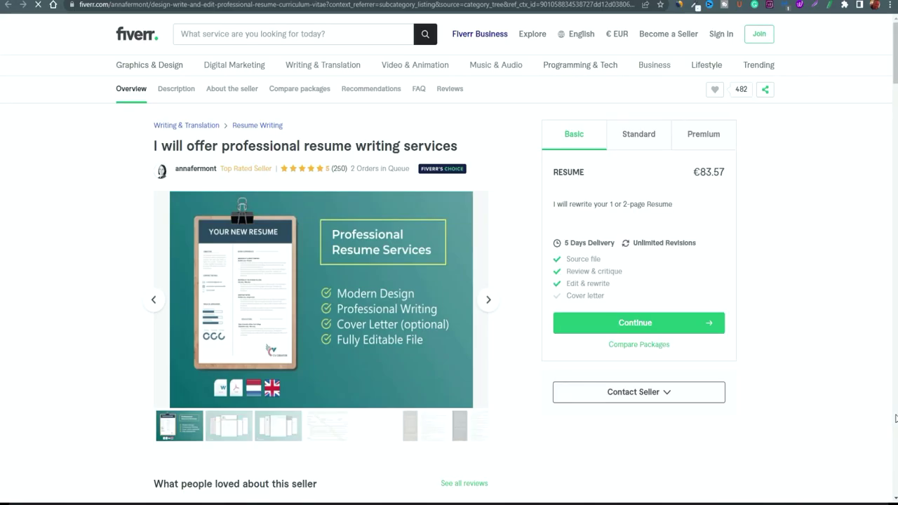
click(639, 136)
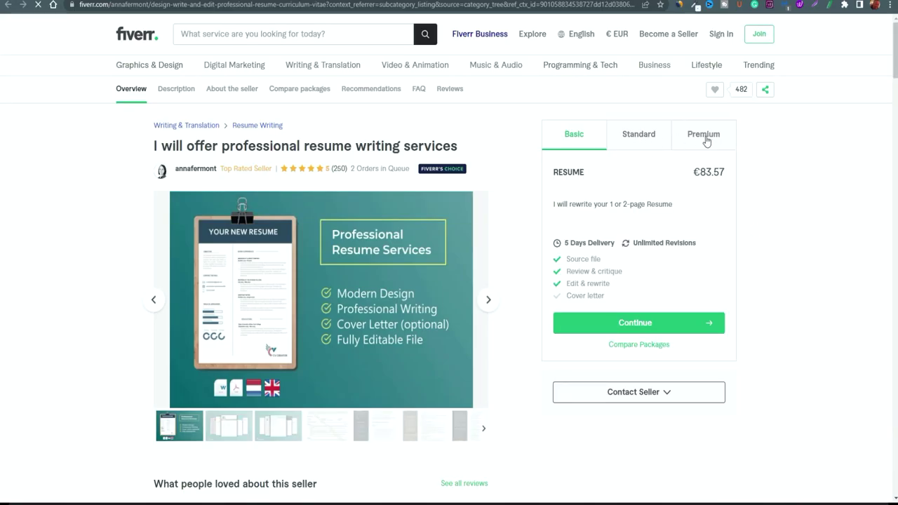
click(705, 136)
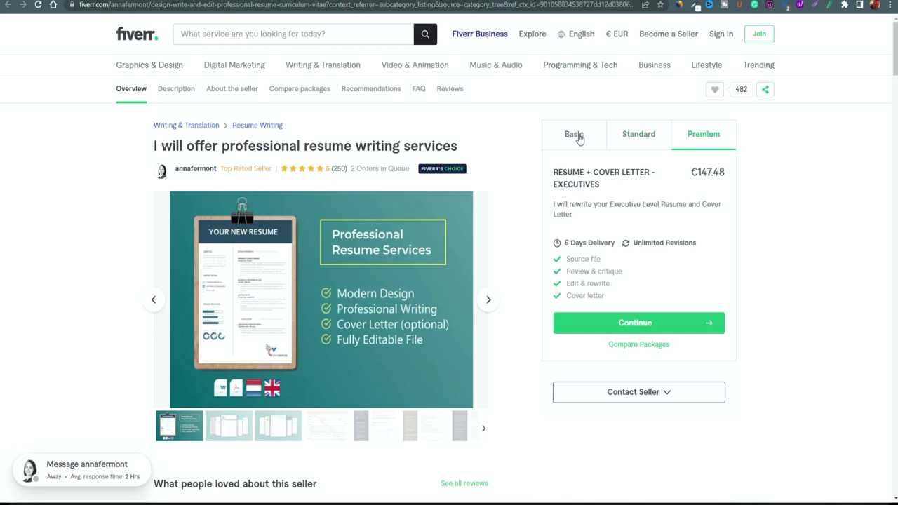
click(580, 139)
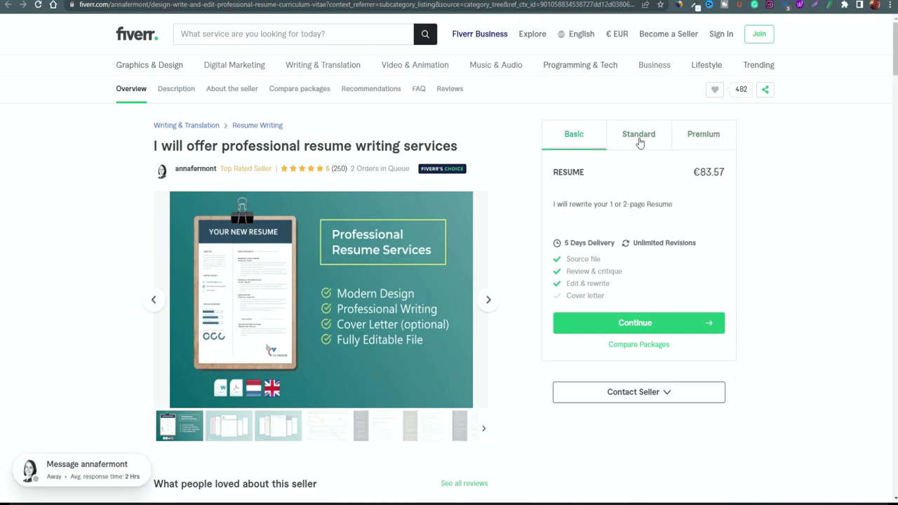
click(639, 141)
Read the resume writing gig's description and seller details, and leave the gig page.
scroll(816, 307, down, 5)
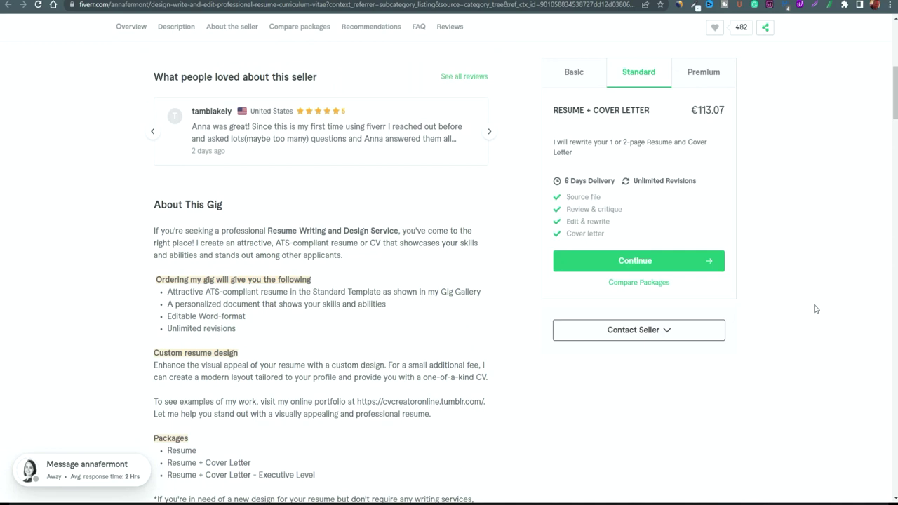
scroll(816, 309, down, 3)
scroll(816, 309, down, 2)
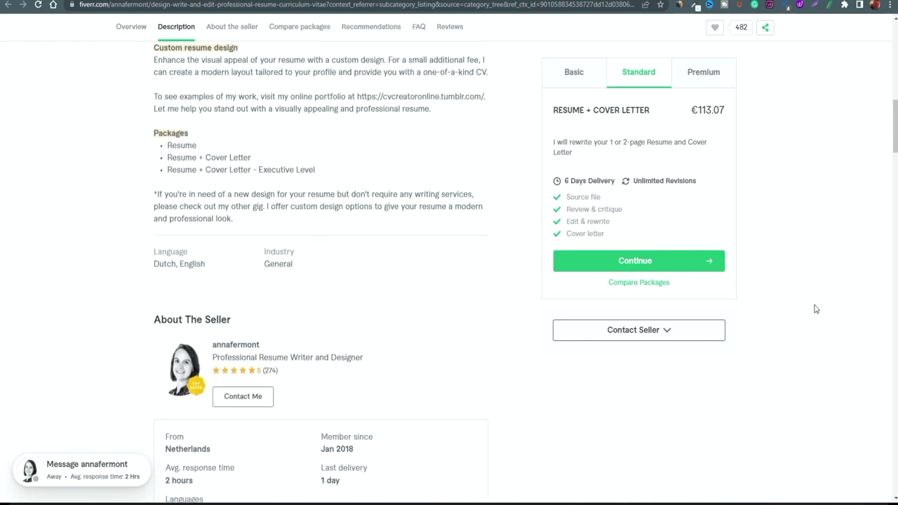
scroll(816, 309, up, 5)
scroll(816, 309, up, 4)
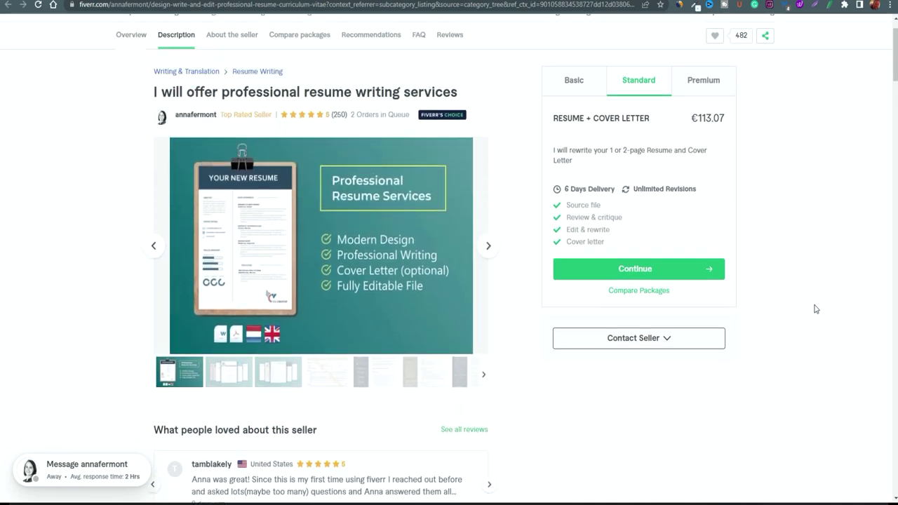
key(alt+Left)
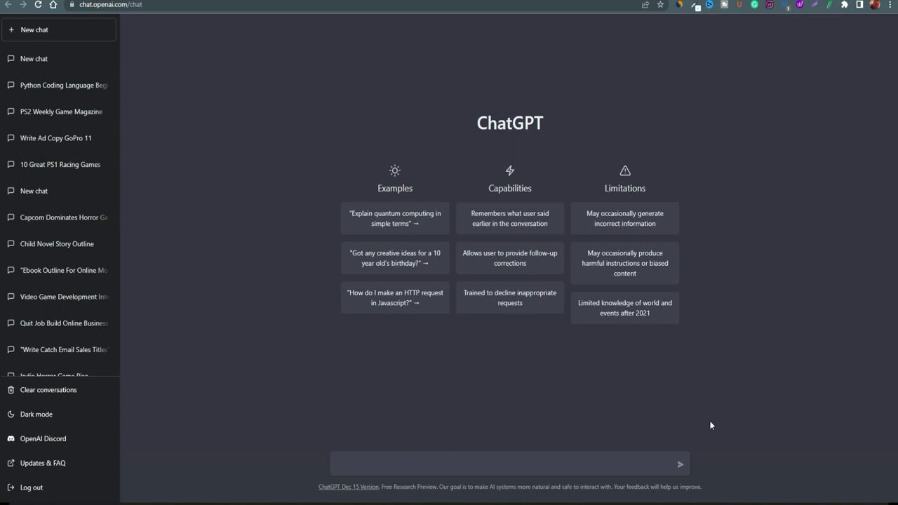
Switch to ChatGPT, submit "Write a resume for a software engineer with 8 years experience with seo coding practices", and review the generated resume.
text(Write a resume for a software engineer with 8 years experience with seo coding practices)
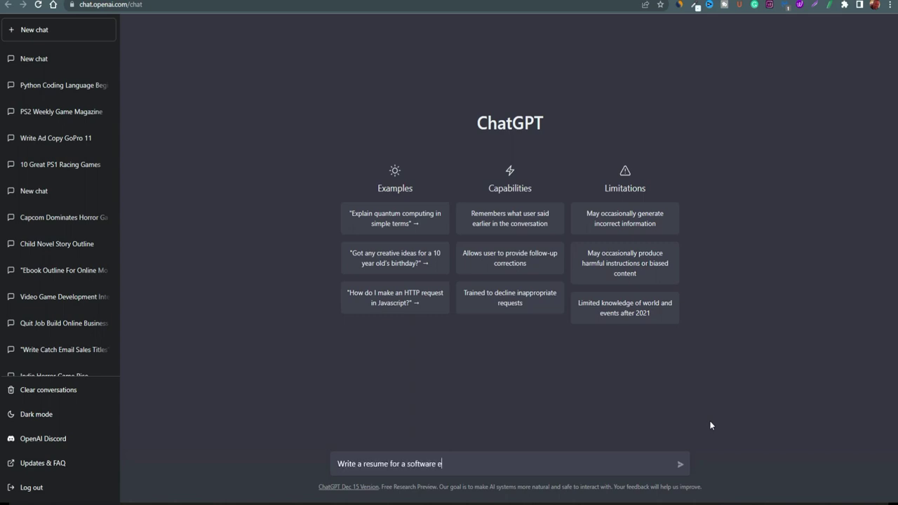
key(Return)
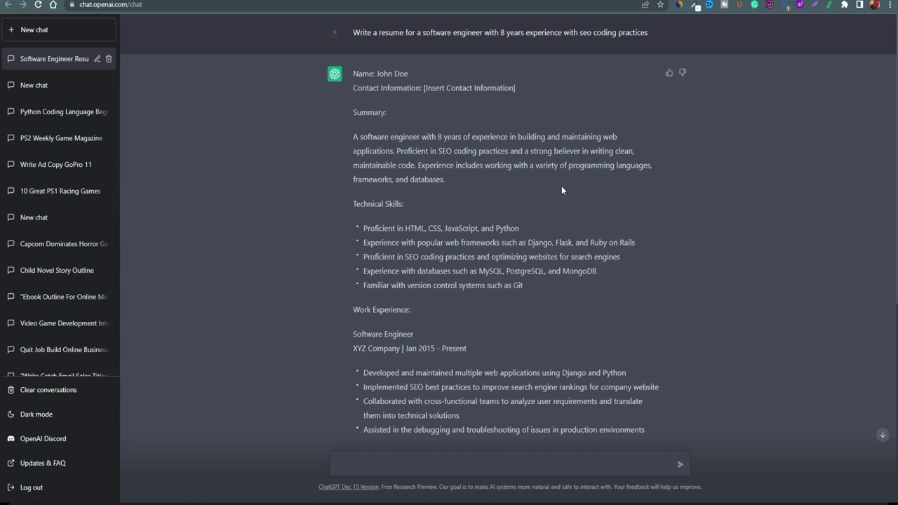
scroll(561, 186, down, 4)
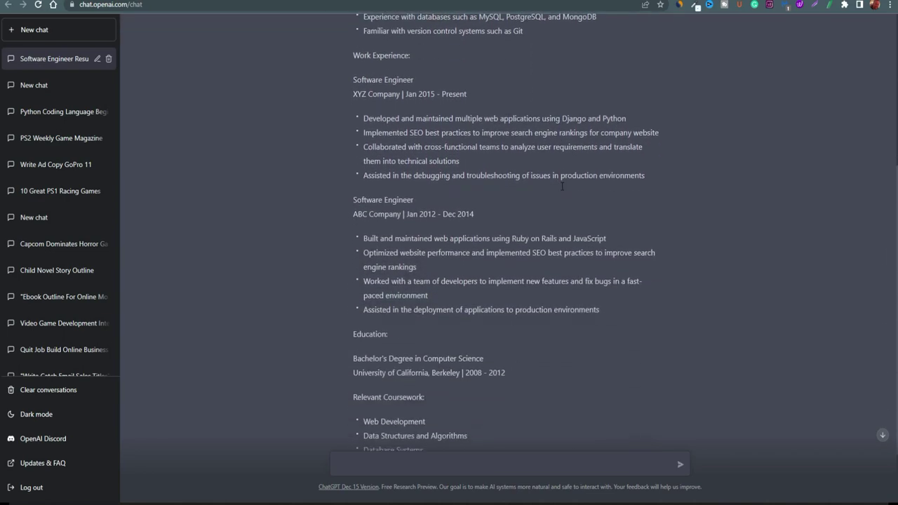
scroll(741, 264, up, 4)
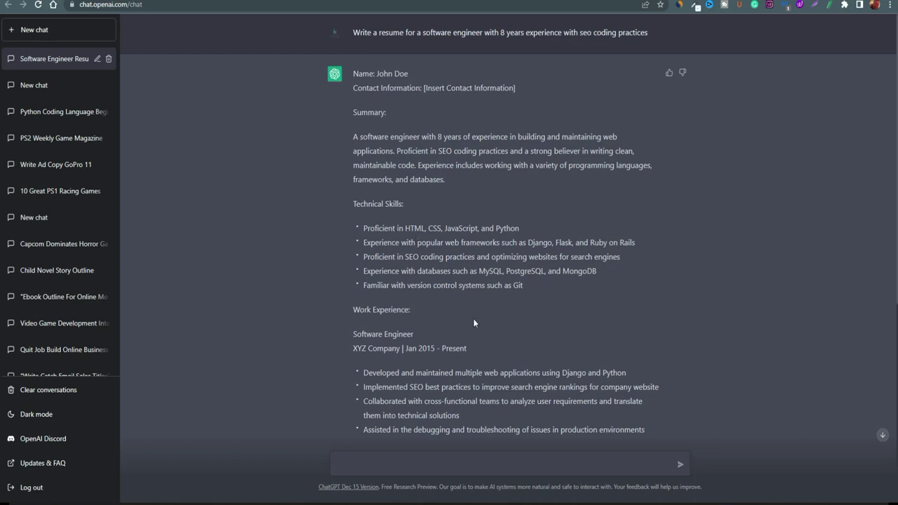
Review the generated software engineer resume, from its summary and technical skills through work experience, education and relevant coursework.
scroll(472, 319, down, 5)
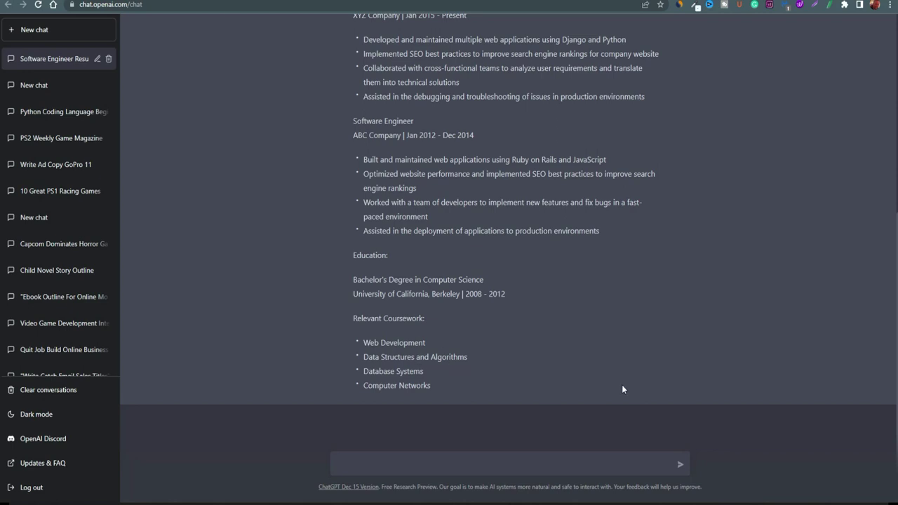
scroll(588, 362, up, 5)
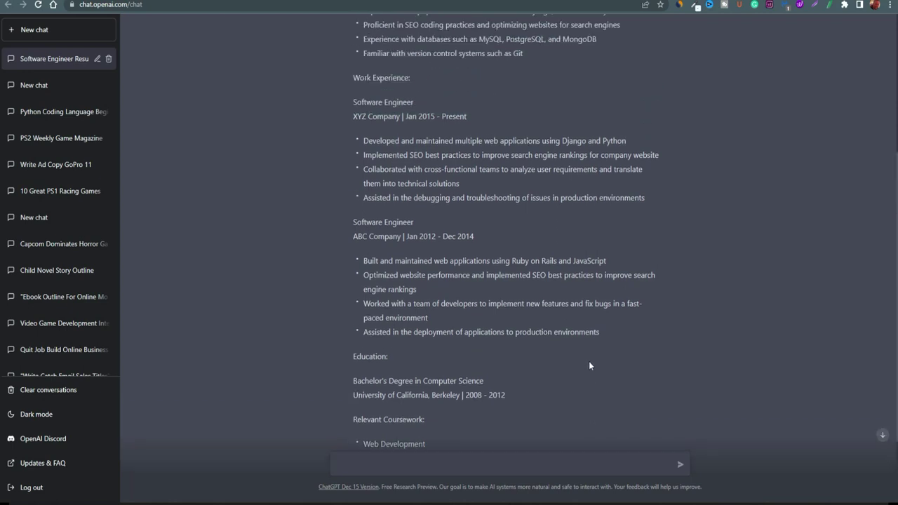
scroll(475, 145, down, 2)
scroll(476, 145, up, 3)
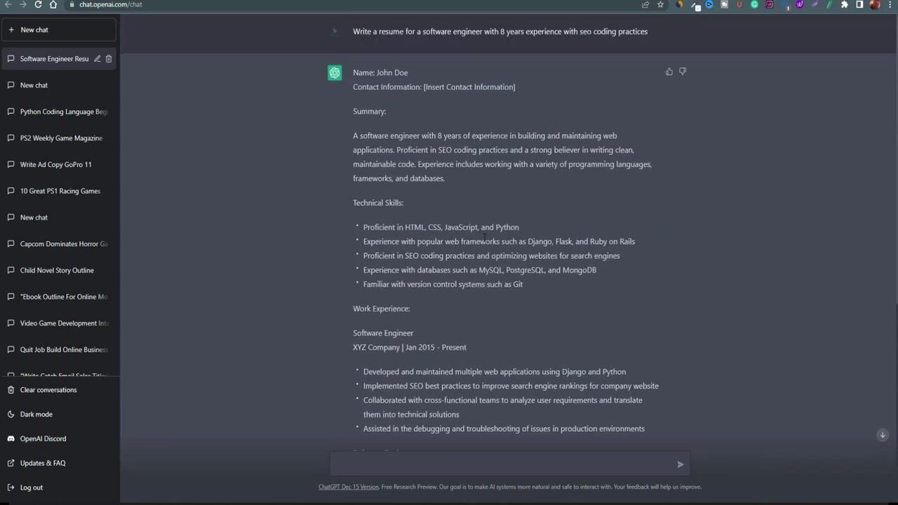
scroll(491, 274, down, 4)
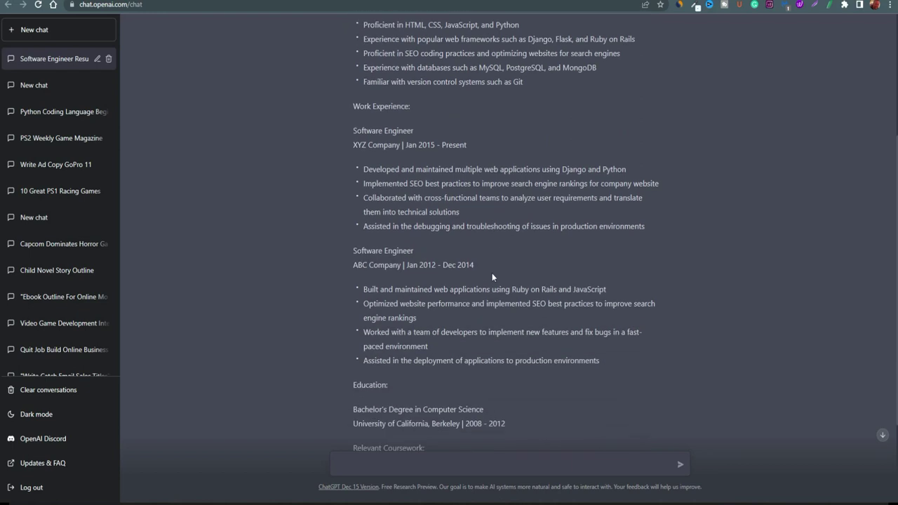
scroll(492, 277, down, 3)
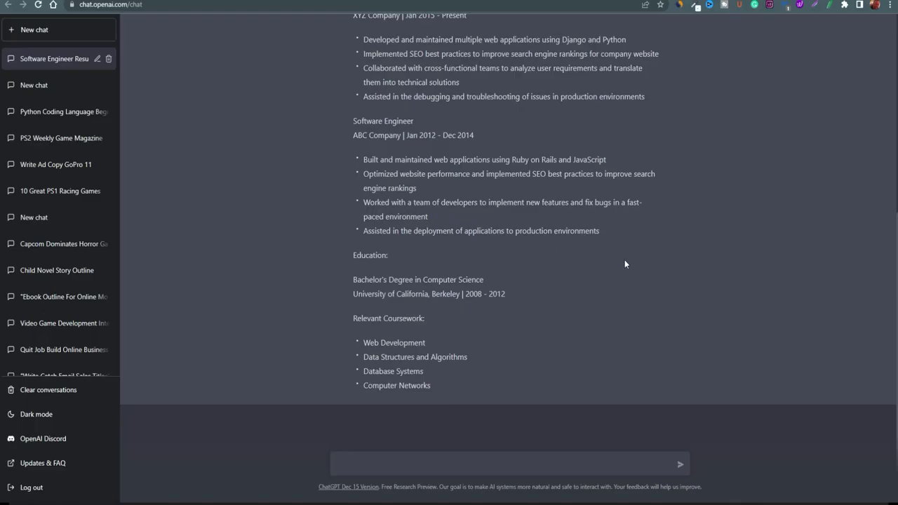
scroll(628, 266, up, 2)
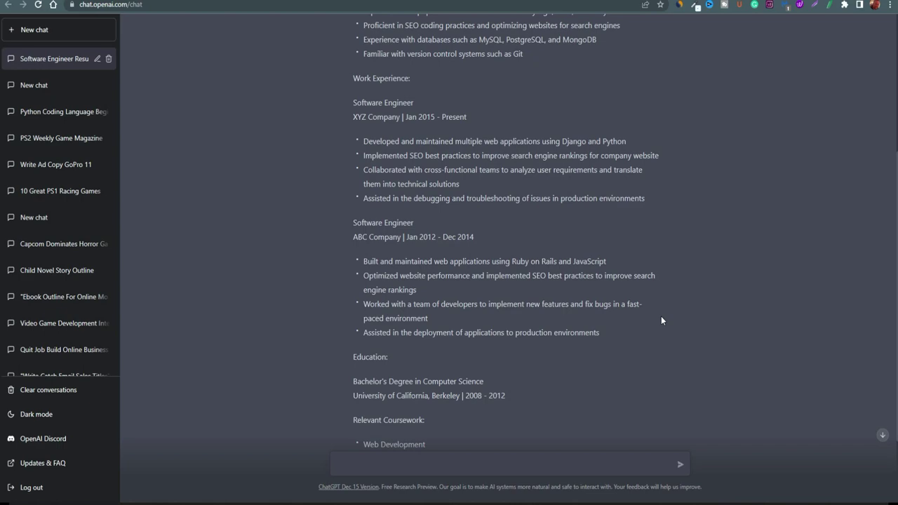
scroll(615, 62, up, 4)
scroll(493, 176, down, 4)
scroll(493, 181, down, 3)
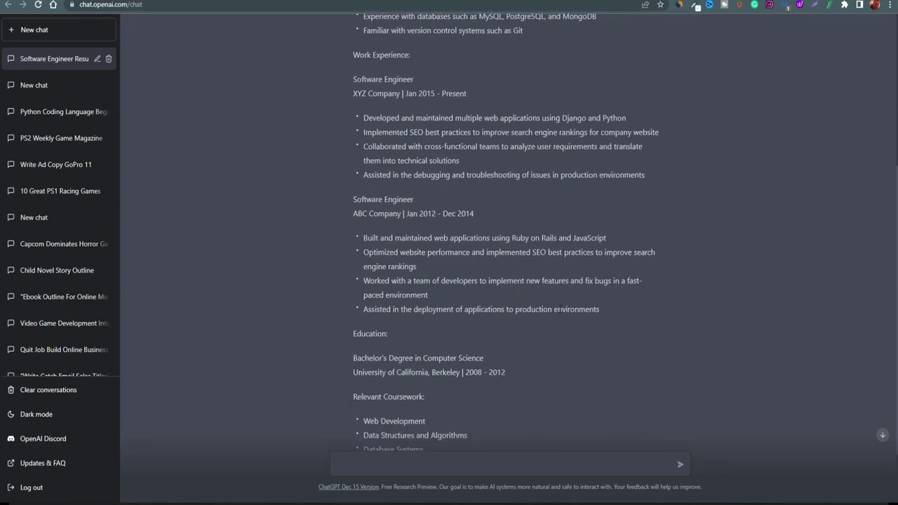
scroll(559, 312, up, 5)
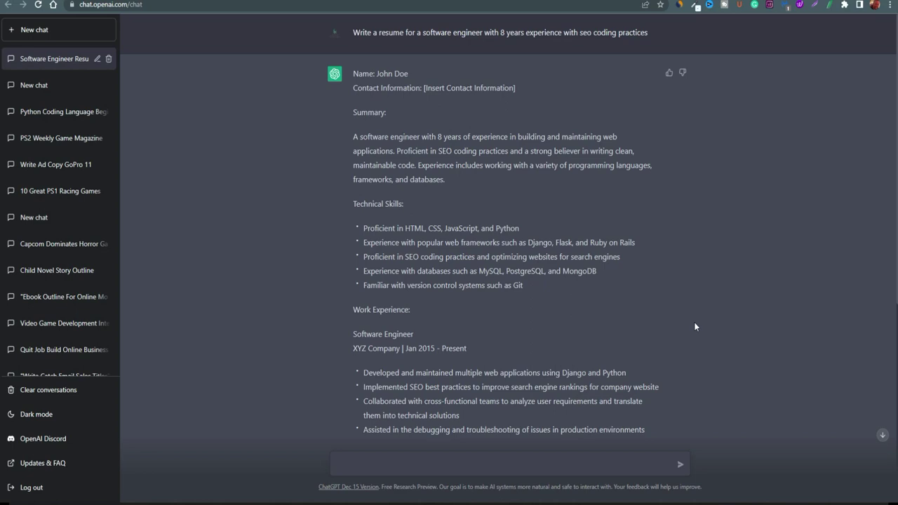
scroll(690, 319, down, 3)
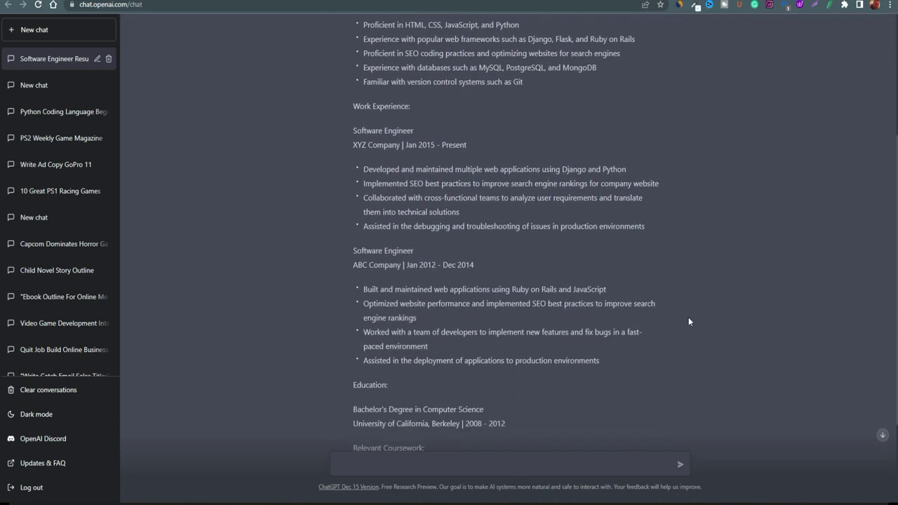
scroll(689, 321, up, 2)
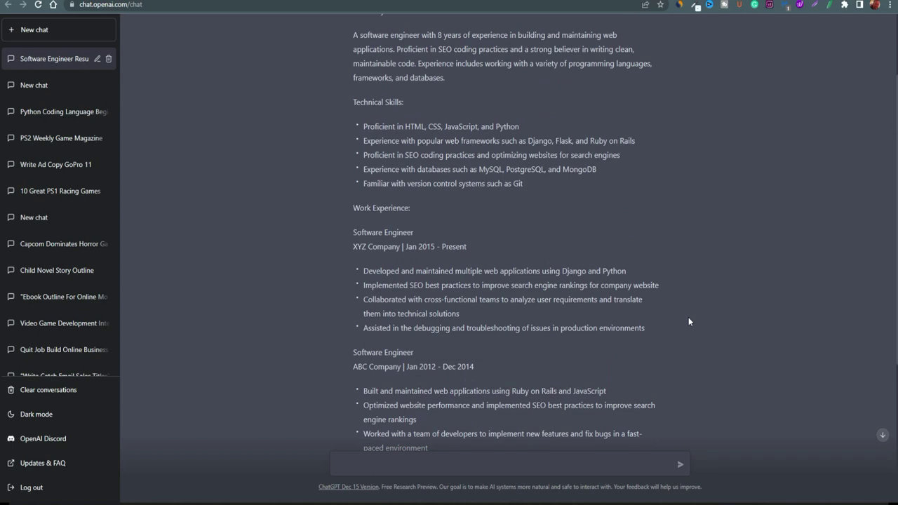
scroll(688, 320, up, 2)
scroll(541, 314, down, 3)
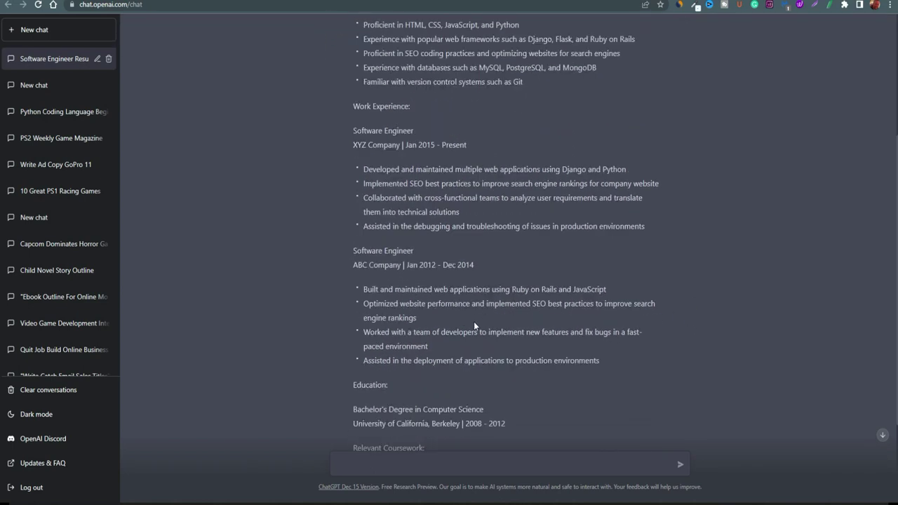
scroll(472, 325, down, 2)
scroll(479, 338, up, 3)
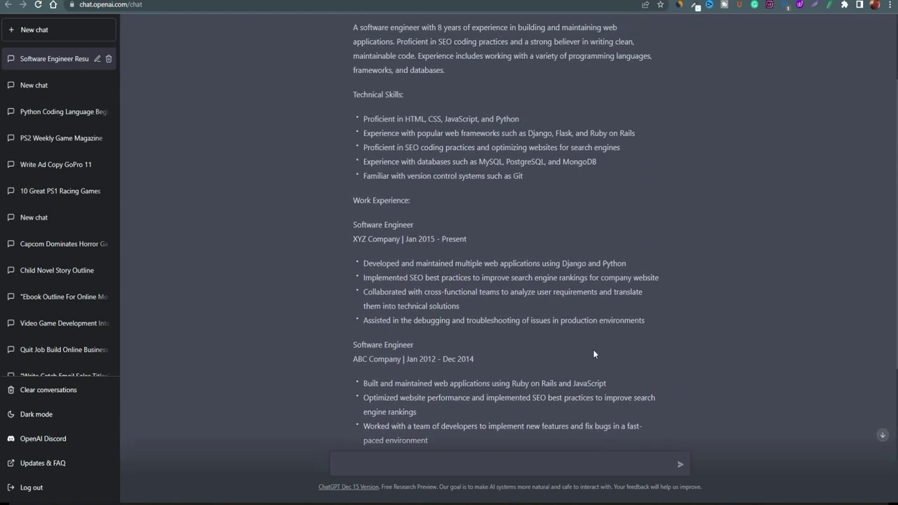
scroll(594, 354, up, 2)
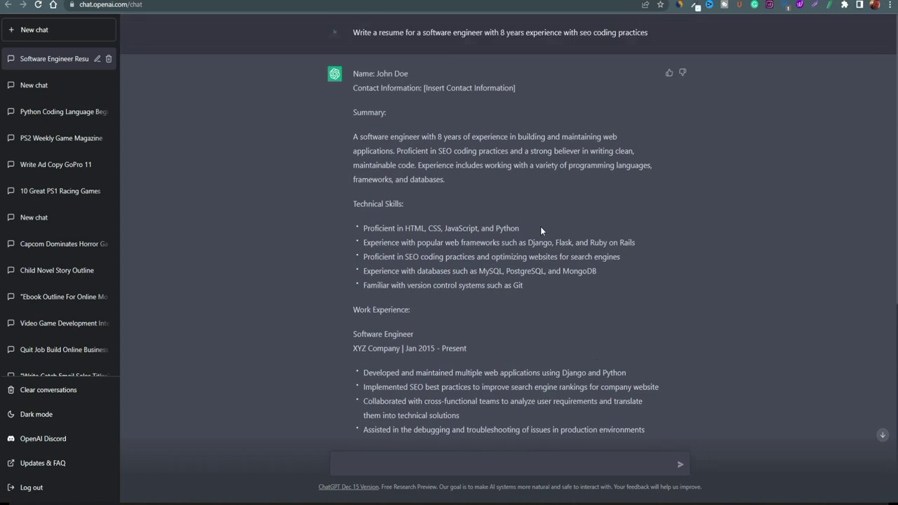
scroll(540, 245, down, 3)
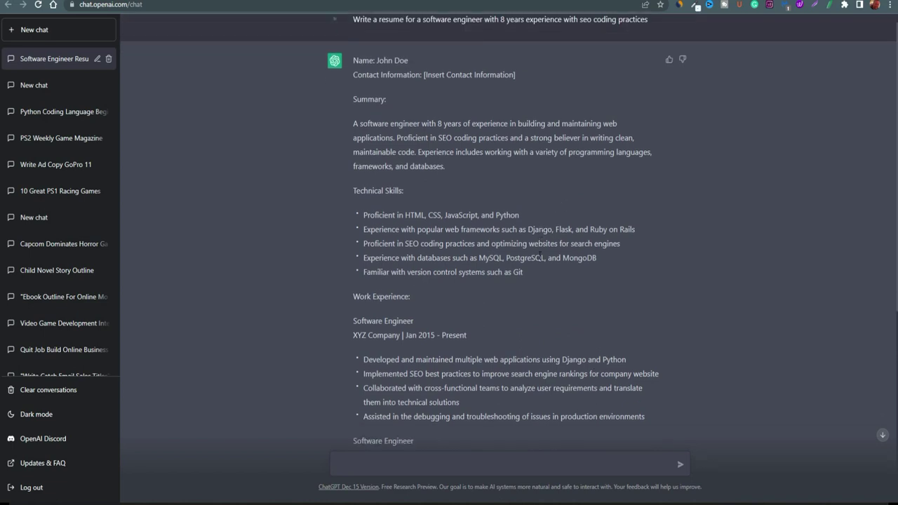
scroll(539, 258, down, 1)
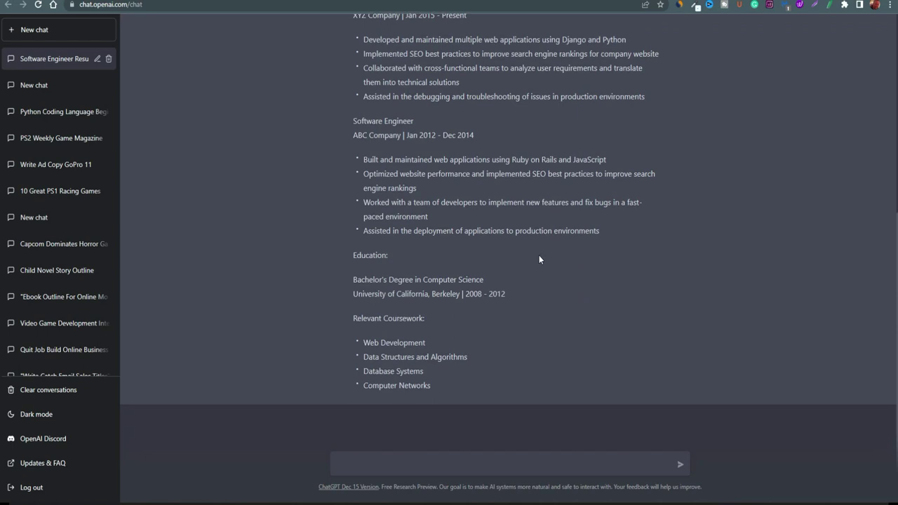
scroll(538, 260, up, 5)
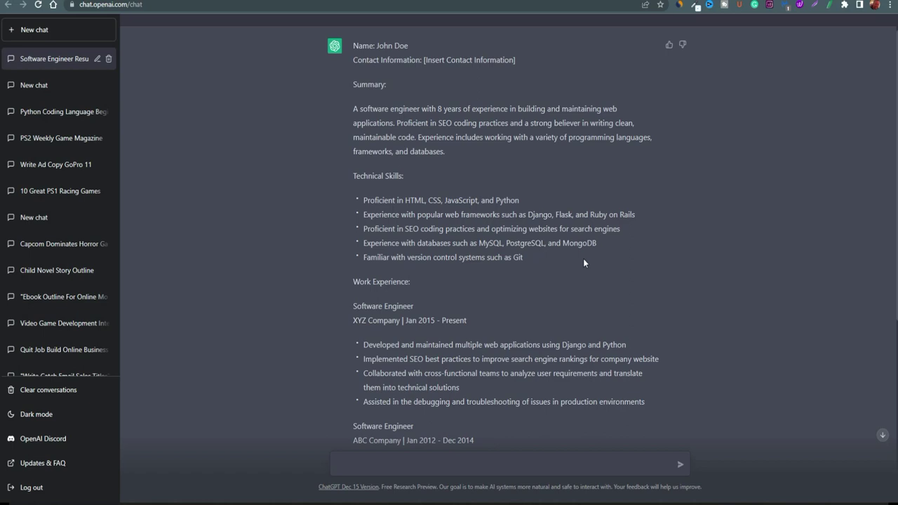
scroll(583, 263, down, 2)
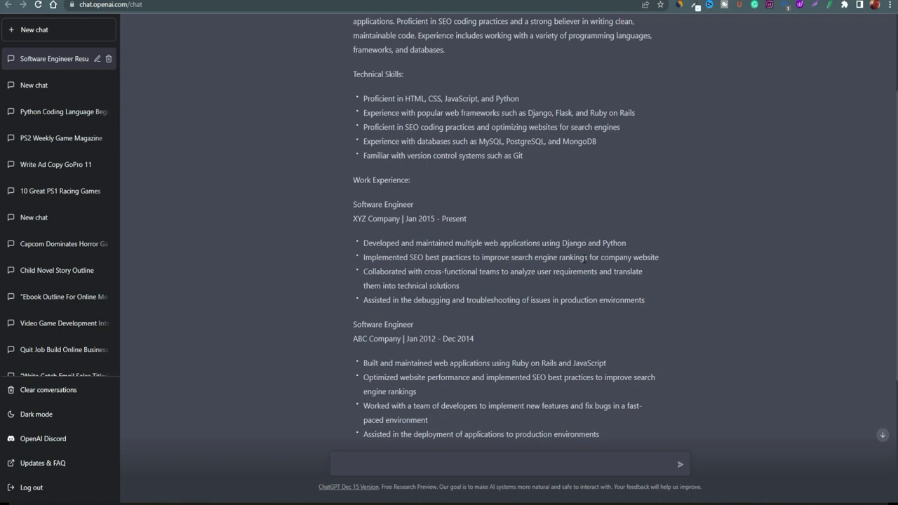
scroll(580, 287, down, 4)
scroll(603, 406, up, 3)
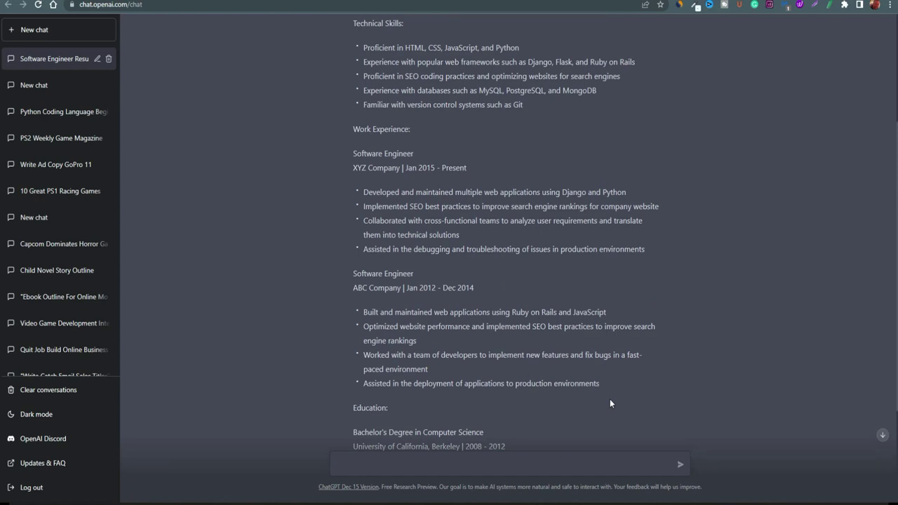
scroll(610, 400, up, 2)
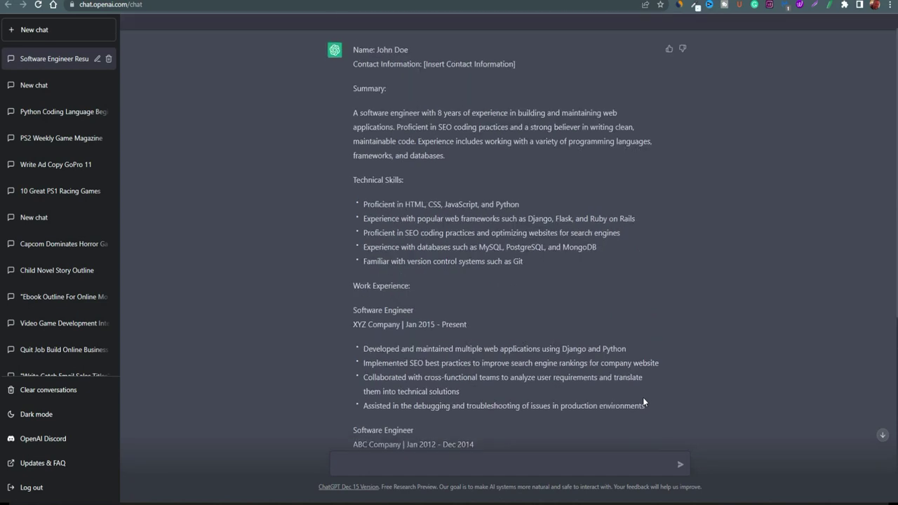
scroll(642, 399, down, 4)
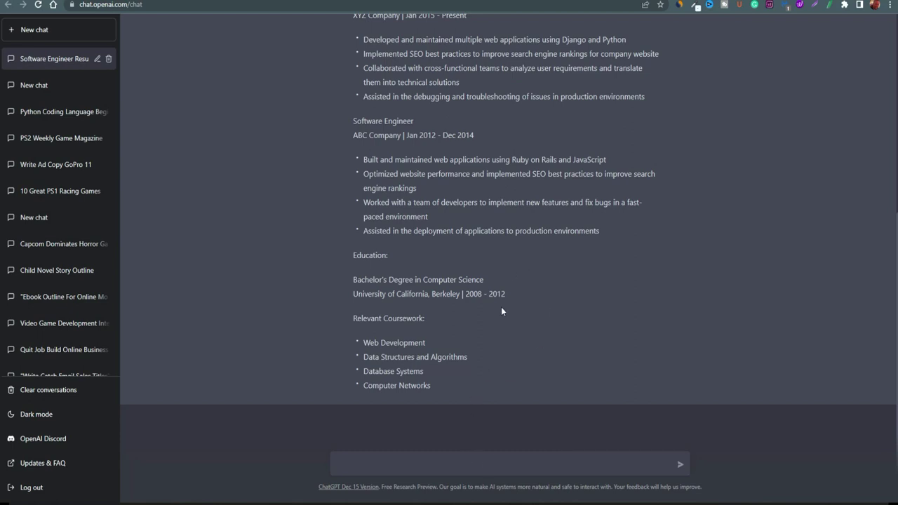
scroll(501, 311, up, 1)
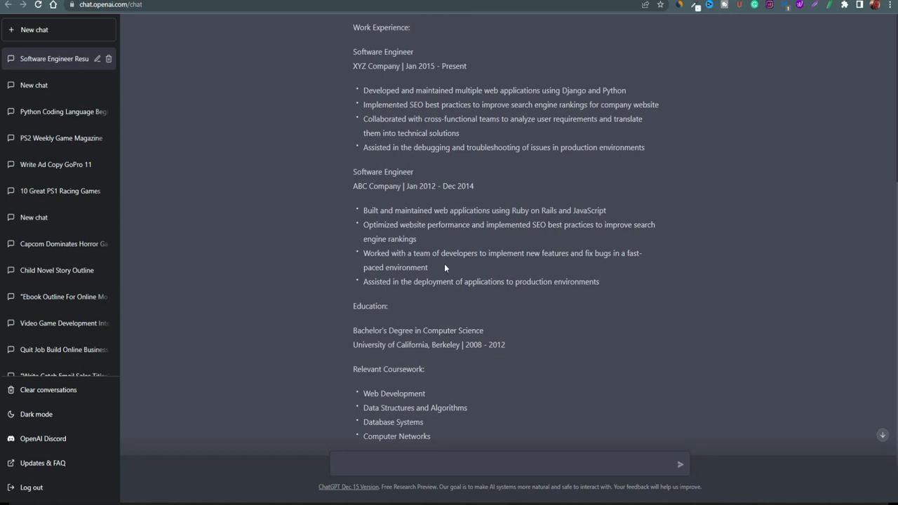
scroll(444, 267, up, 2)
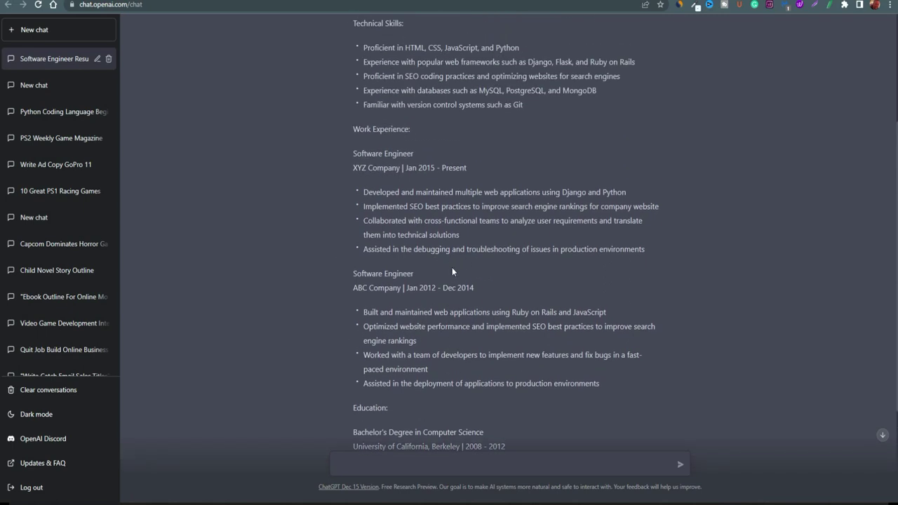
scroll(452, 272, up, 3)
scroll(460, 291, down, 2)
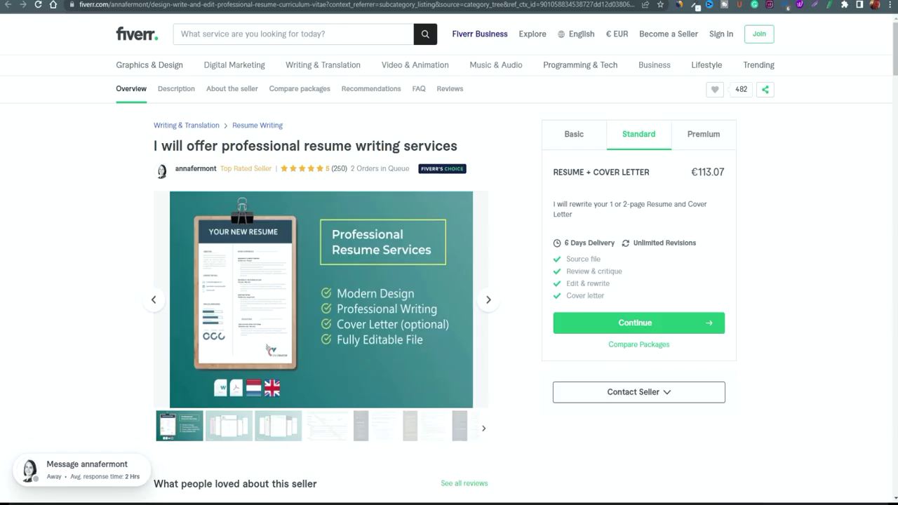
Switch to Fiverr's professional resume writing gig, compare its Basic, Standard and Premium packages, and return to the resume in ChatGPT.
click(596, 142)
click(709, 143)
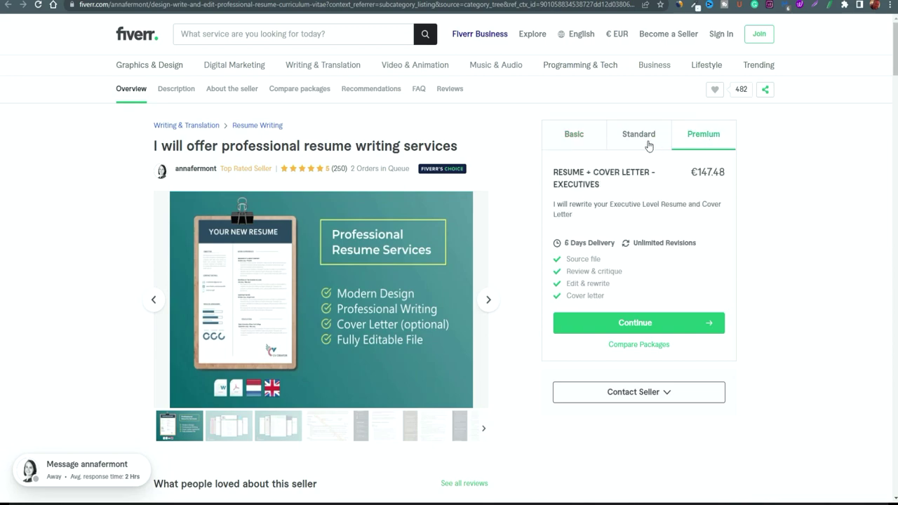
click(647, 144)
click(583, 143)
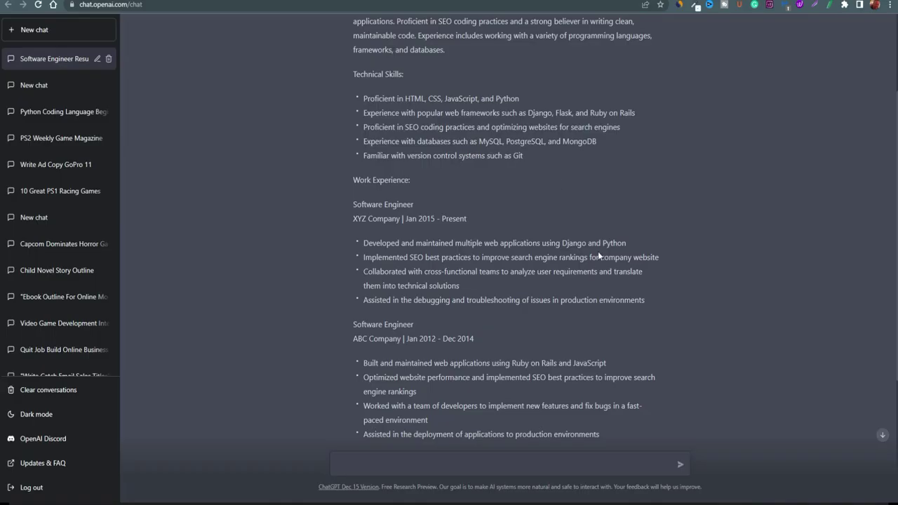
scroll(597, 252, down, 3)
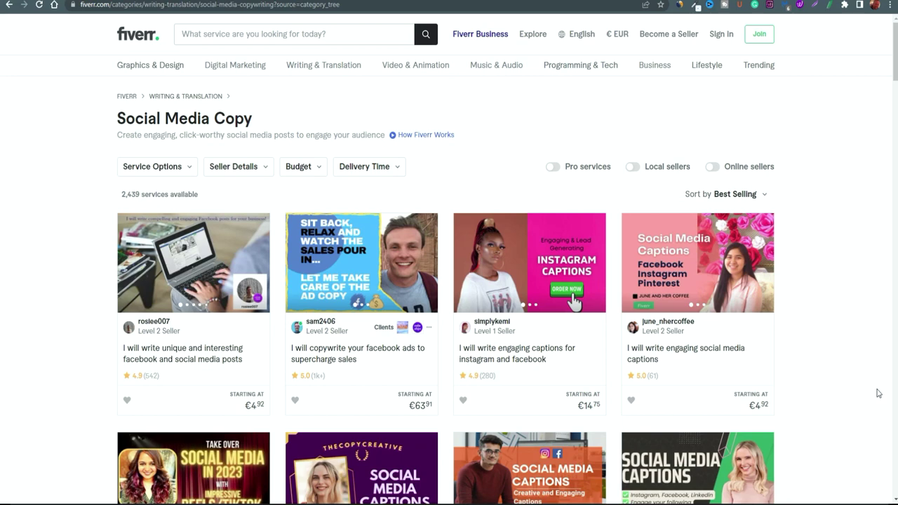
Switch to Fiverr's Social Media Copy category and browse the listed caption and post writing gigs and their starting prices.
scroll(877, 393, down, 2)
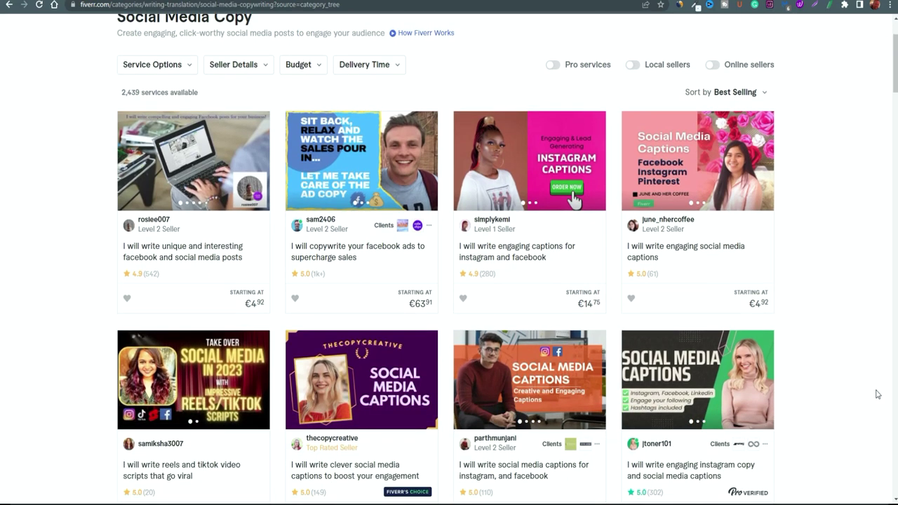
scroll(877, 394, down, 1)
scroll(876, 395, down, 2)
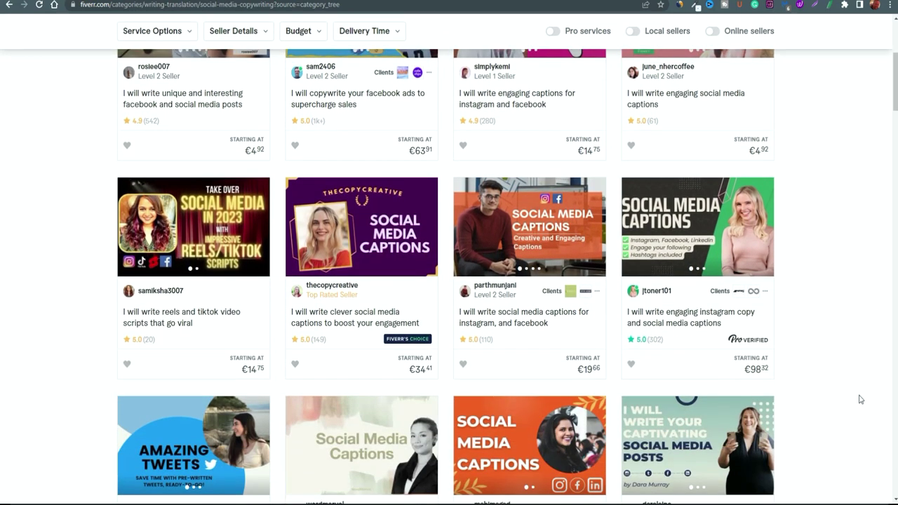
scroll(861, 399, down, 3)
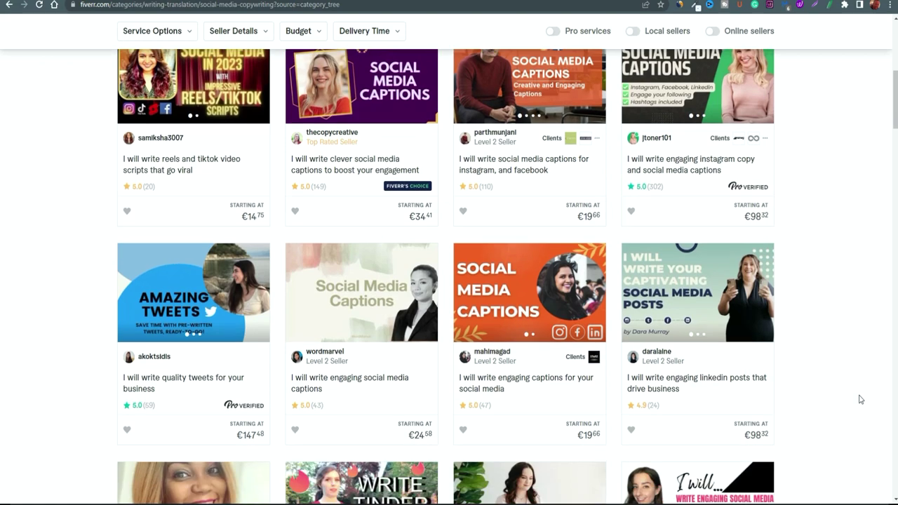
scroll(861, 399, up, 8)
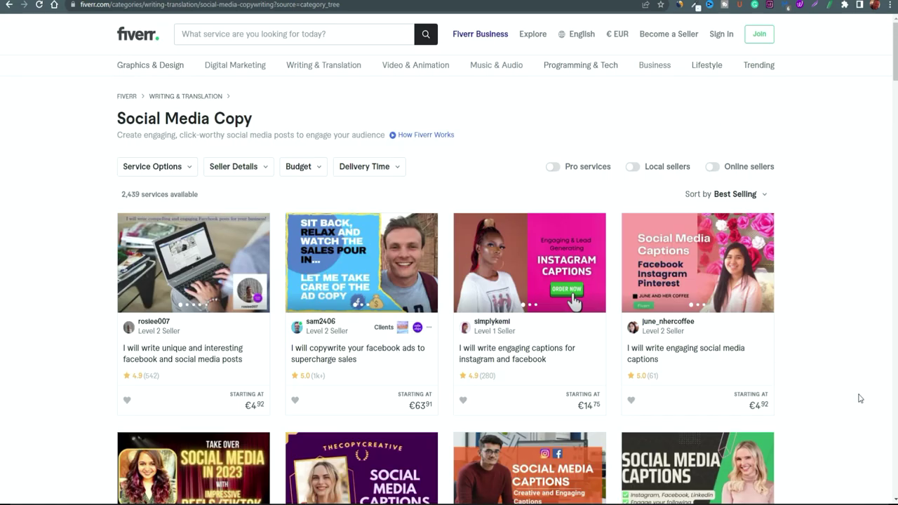
scroll(861, 398, down, 1)
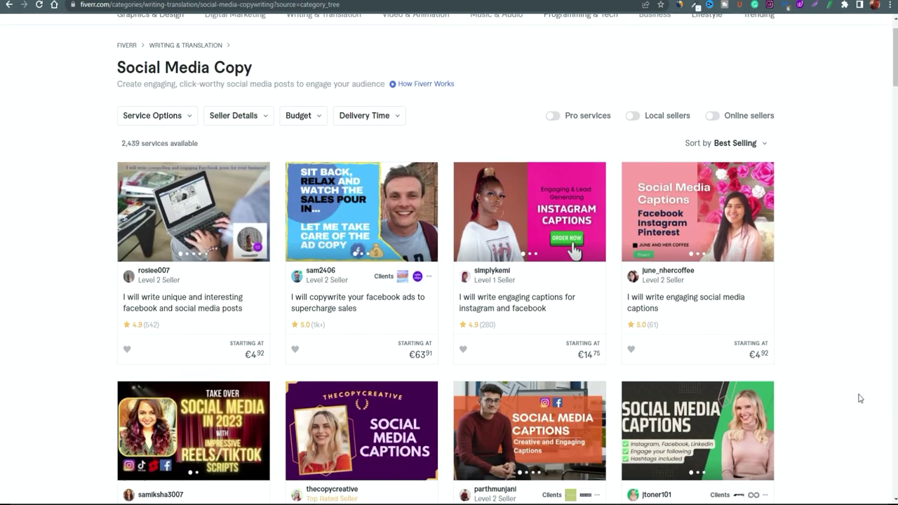
scroll(861, 398, down, 2)
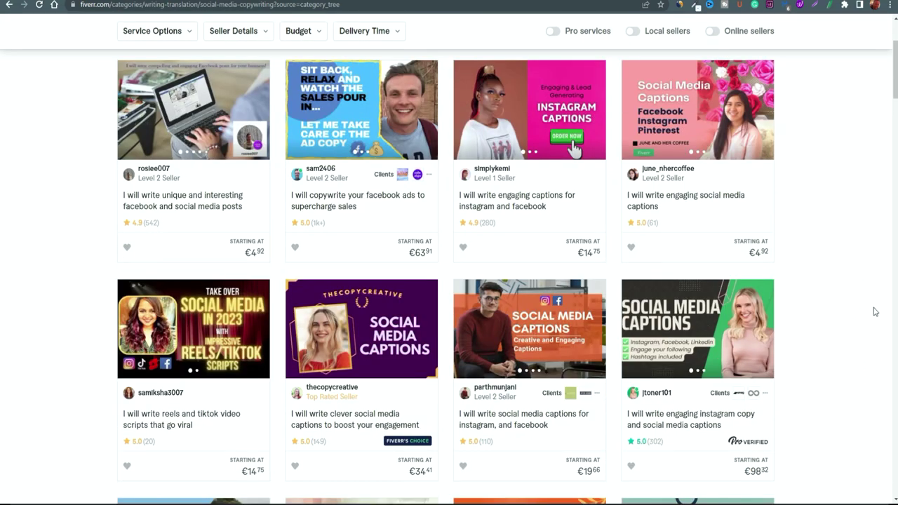
scroll(856, 330, down, 1)
scroll(848, 352, down, 2)
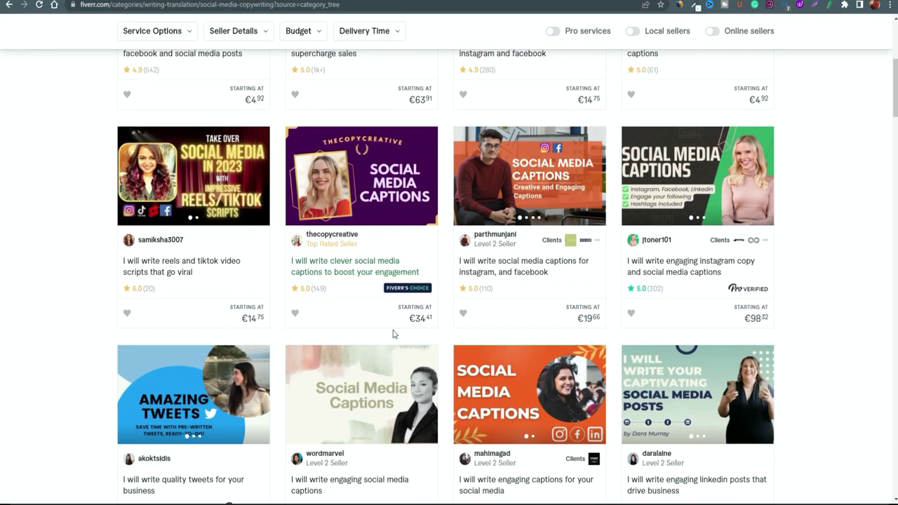
Open Fiverr's clever social media captions gig, review its description, compare the Basic, Standard and Premium packages, and return to the listings.
click(357, 250)
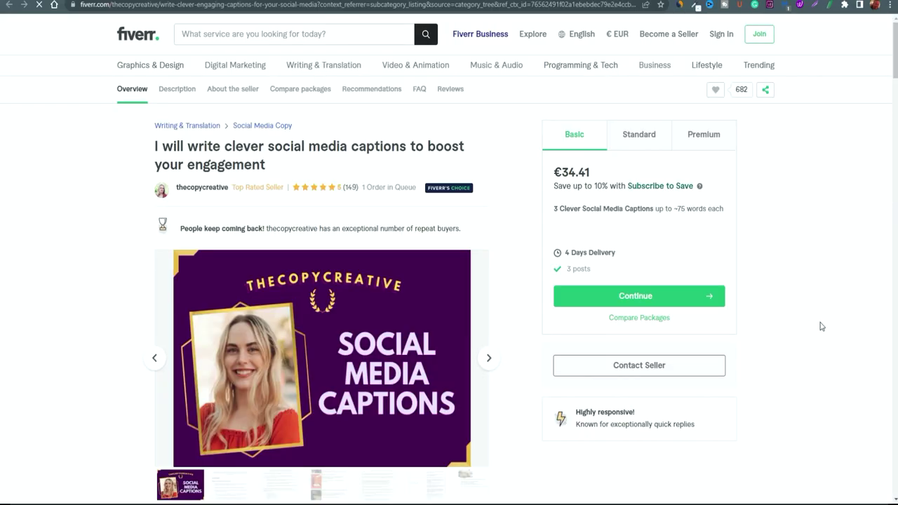
scroll(817, 326, down, 10)
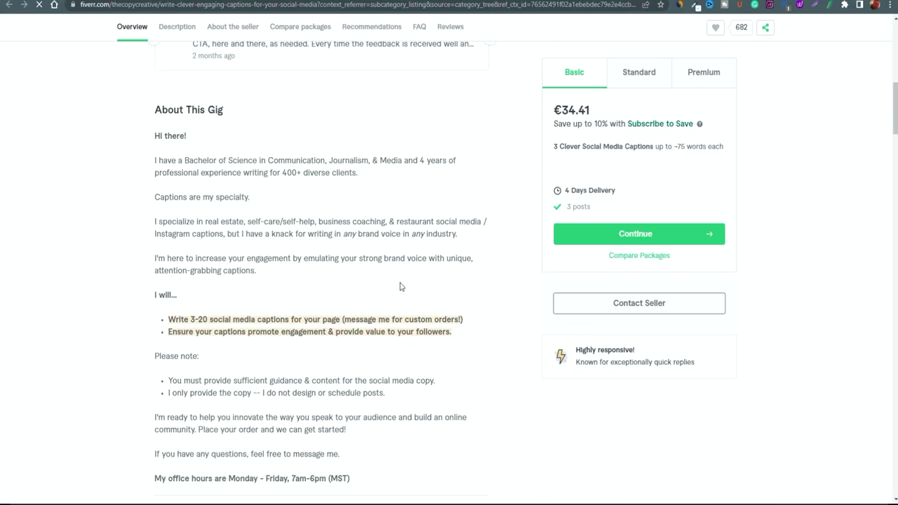
scroll(760, 454, down, 3)
scroll(862, 453, up, 4)
scroll(862, 453, up, 8)
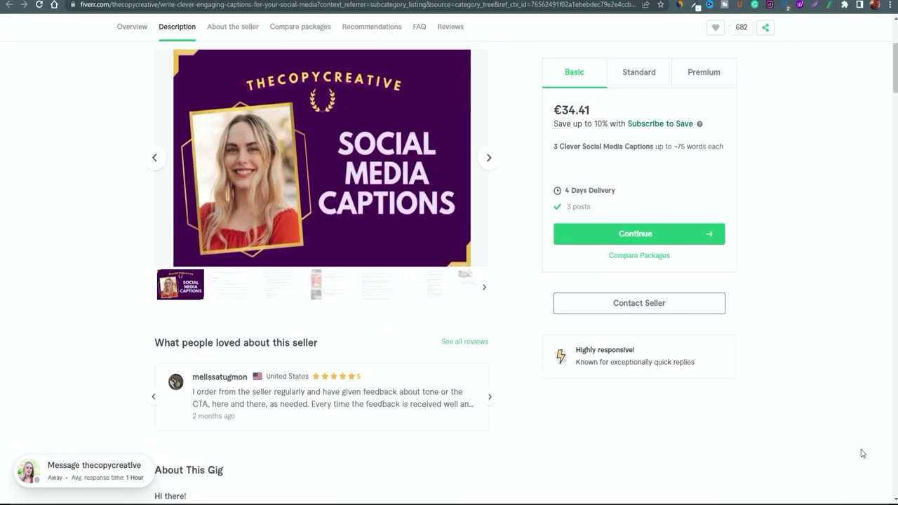
click(638, 135)
click(692, 138)
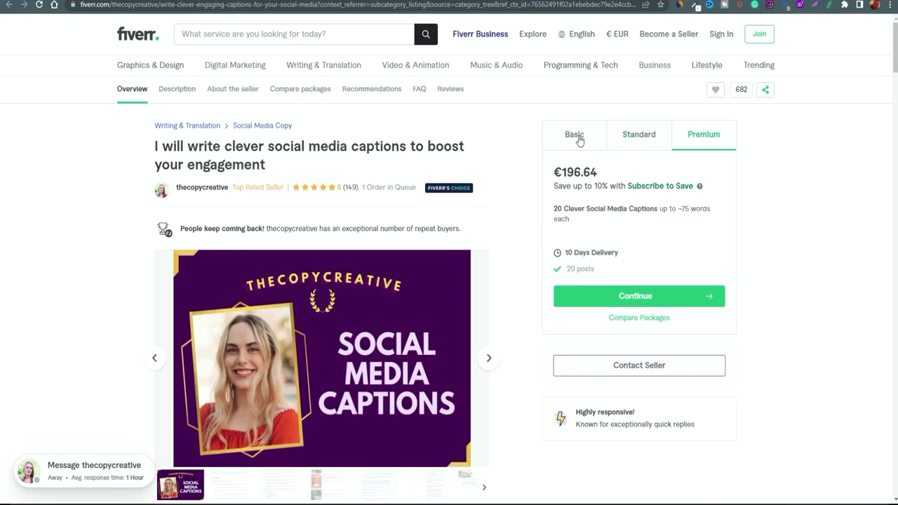
click(577, 139)
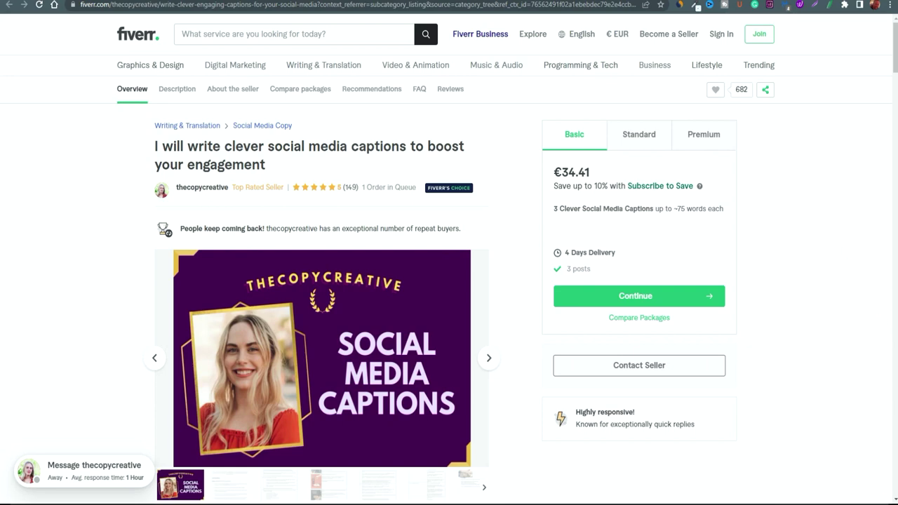
key(alt+Left)
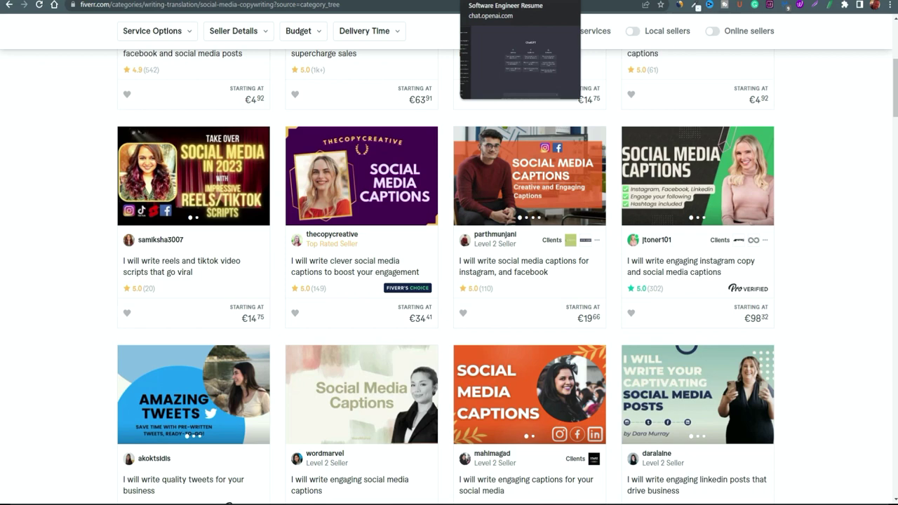
Switch to ChatGPT, submit "write a detailed hype post to promote a new online fitness course on facebook", and review the generated post.
click(519, 0)
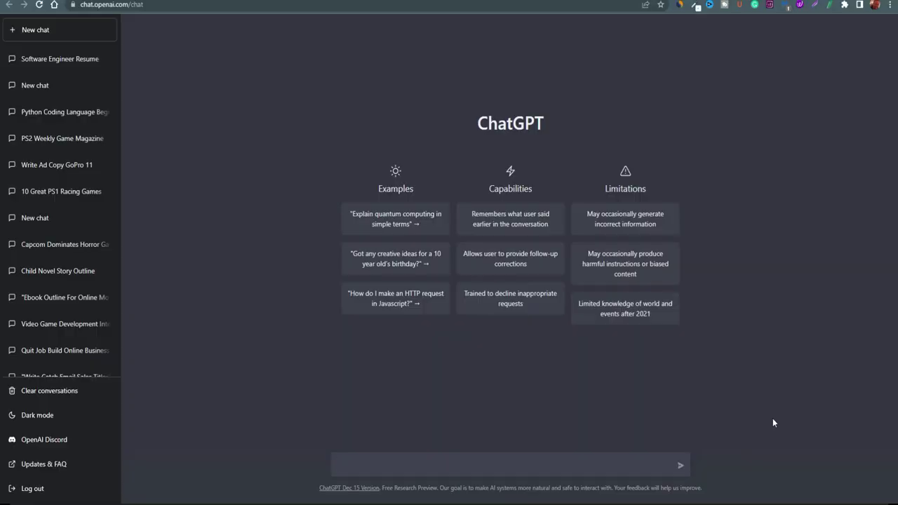
text(write a detailed hype post to promote a new online fitness course on facebook)
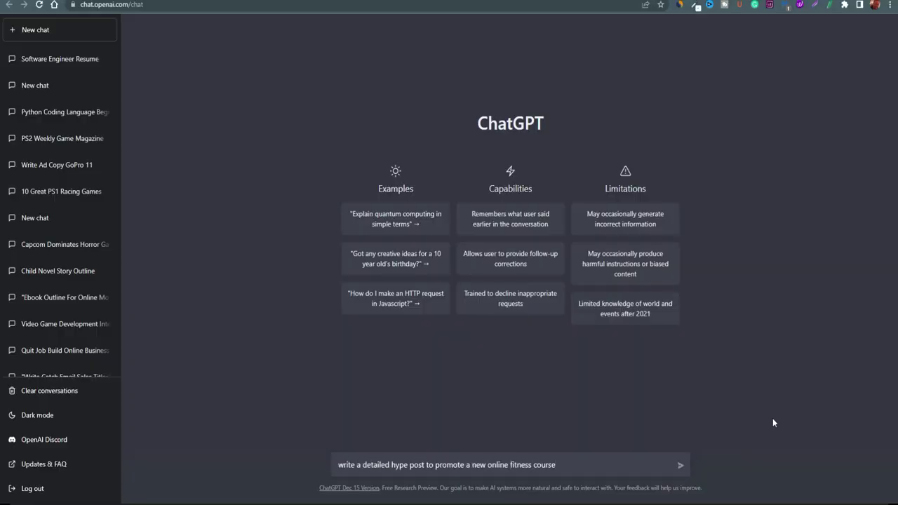
key(Return)
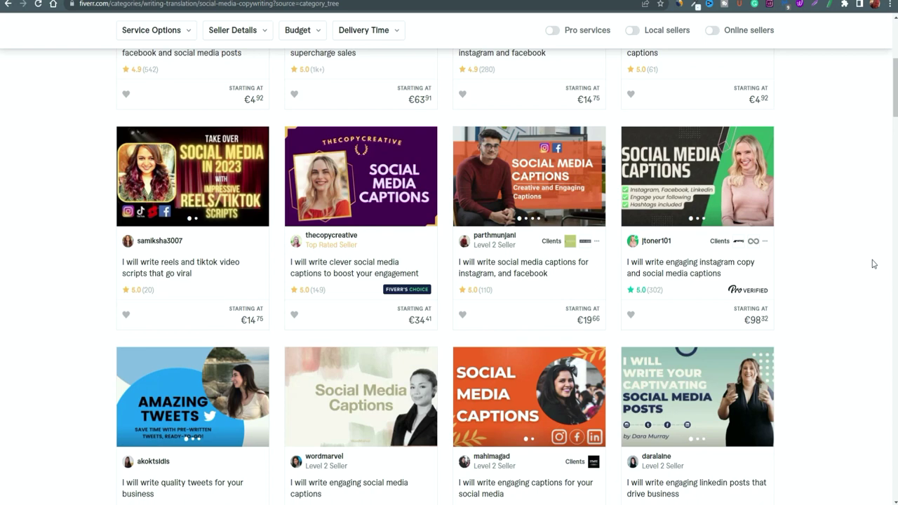
scroll(796, 345, up, 2)
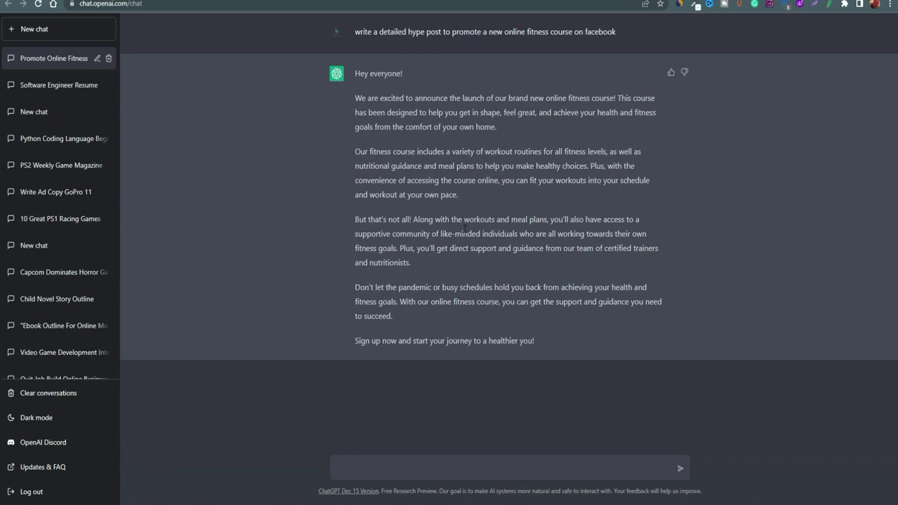
Copy the generated fitness course post, without its greeting, into a blank Google Docs document as plain text without ChatGPT's formatting.
drag(507, 341, 352, 101)
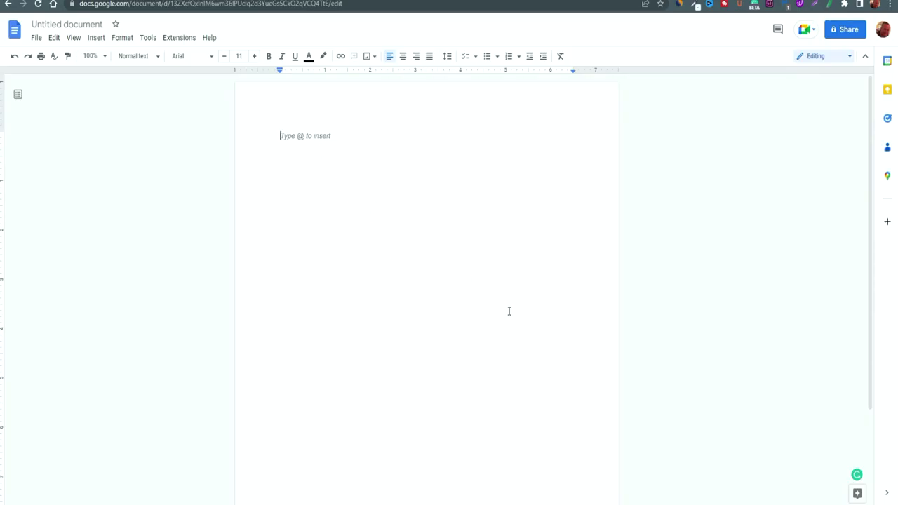
text(We are excited to announce the launch of our brand new online fitness course! This course has been designed to help you get in shape, feel great, and achieve your health and fitness goals from the comfort of your own home.  Our fitness course includes a variety of workout routines for all fitness levels, as well as nutritional guidance and meal plans to help you make healthy choices. Plus, with the convenience of accessing the course online, you can fit your workouts into your schedule and workout at your own pace.  But that's not all! Along with the workouts and meal plans, you'll also have access to a supportive community of like-minded individuals who are all working towards their own fitness goals. Plus, you'll get direct support and guidance from our team of certified trainers and nutritionists.  Don't let the pandemic or busy schedules hold you back from achieving your health and fitness goals. With our online fitness course, you can get the support and guidance you need to succeed.  Sign up now and start your journey to a healthier you!)
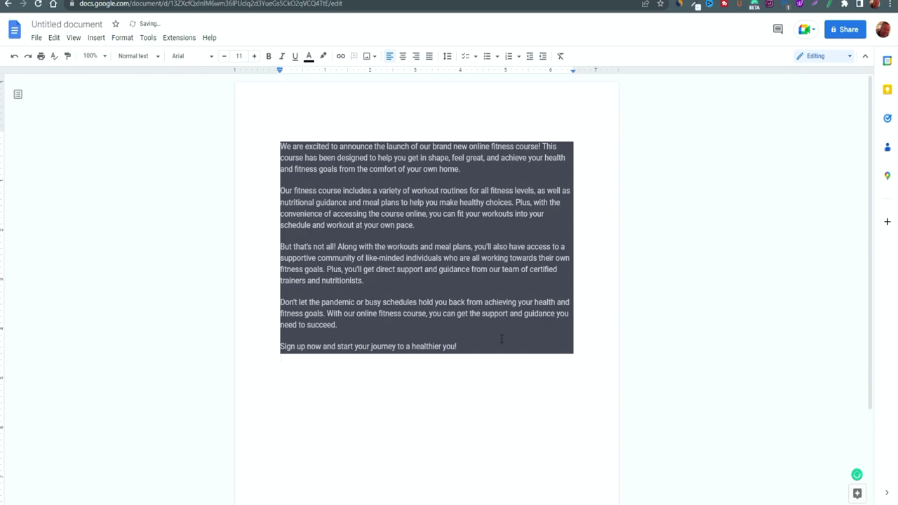
key(ctrl+z)
text(We are excited to announce the launch of our brand new online fitness course! This course has been designed to help you get in shape, feel great, and achieve your health and fitness goals from the comfort of your own home.  Our fitness course includes a variety of workout routines for all fitness levels, as well as nutritional guidance and meal plans to help you make healthy choices. Plus, with the convenience of accessing the course online, you can fit your workouts into your schedule and workout at your own pace.  But that's not all! Along with the workouts and meal plans, you'll also have access to a supportive community of like-minded individuals who are all working towards their own fitness goals. Plus, you'll get direct support and guidance from our team of certified trainers and nutritionists.  Don't let the pandemic or busy schedules hold you back from achieving your health and fitness goals. With our online fitness course, you can get the support and guidance you need to succeed.  Sign up now and start your journey to a healthier you!)
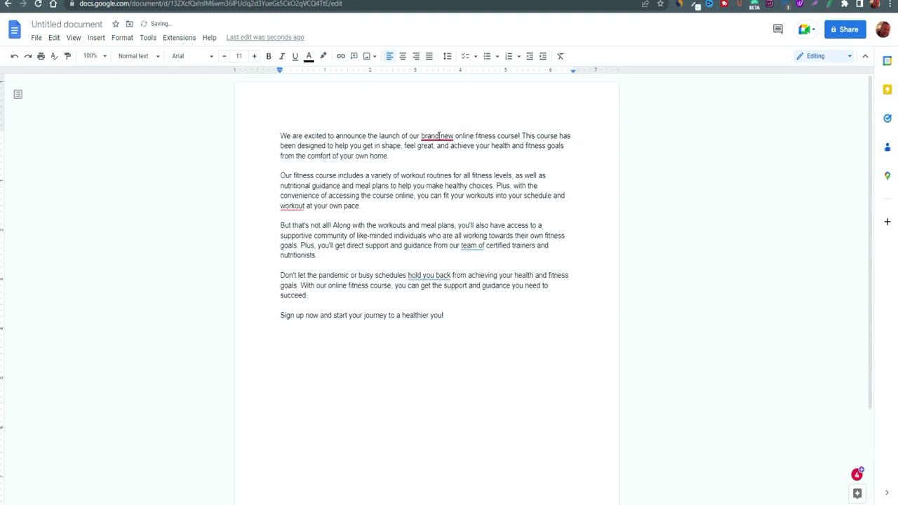
Accept Grammarly's suggestions in the post: "brand-new", removal of "team of", "keep you" instead of "hold you back", and "work out".
mouse_move(436, 137)
click(442, 163)
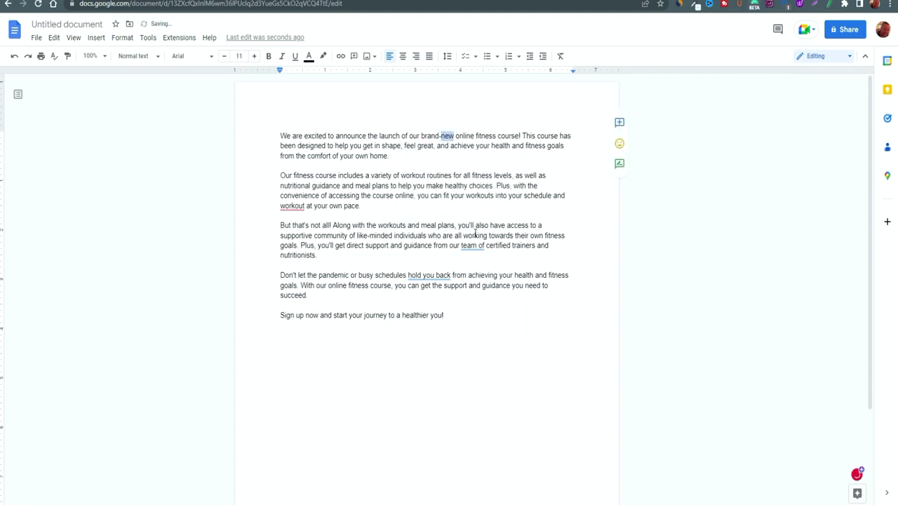
click(478, 246)
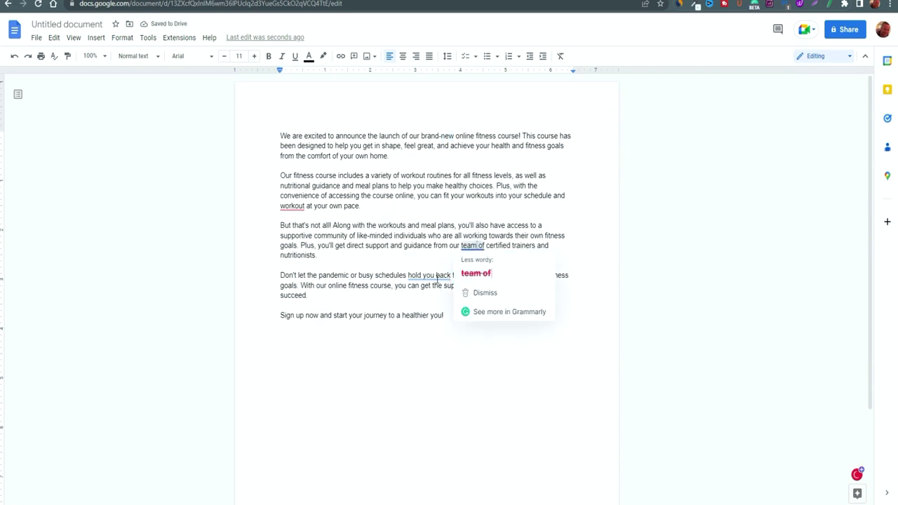
click(476, 273)
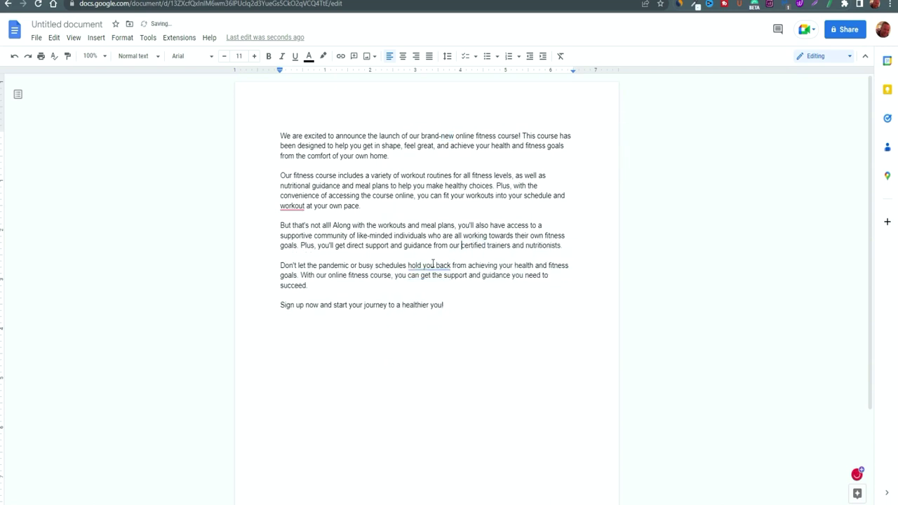
mouse_move(430, 265)
click(430, 292)
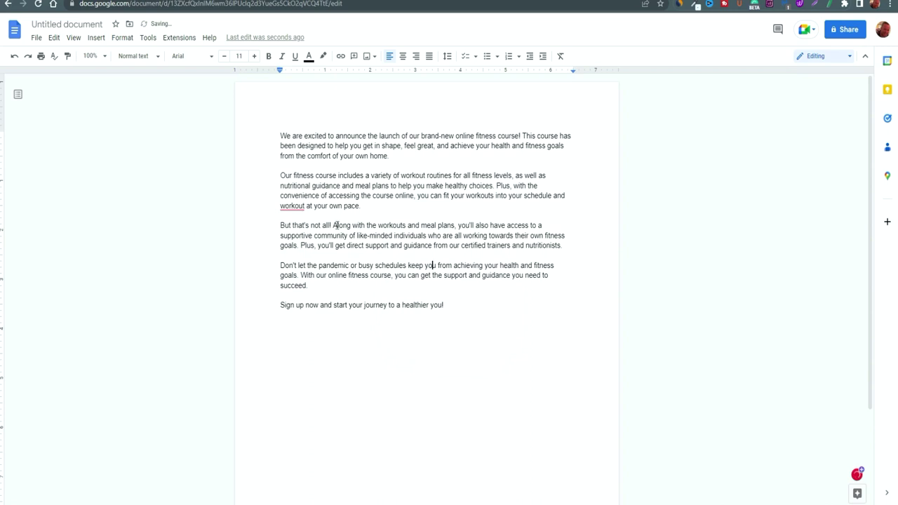
mouse_move(291, 207)
click(297, 234)
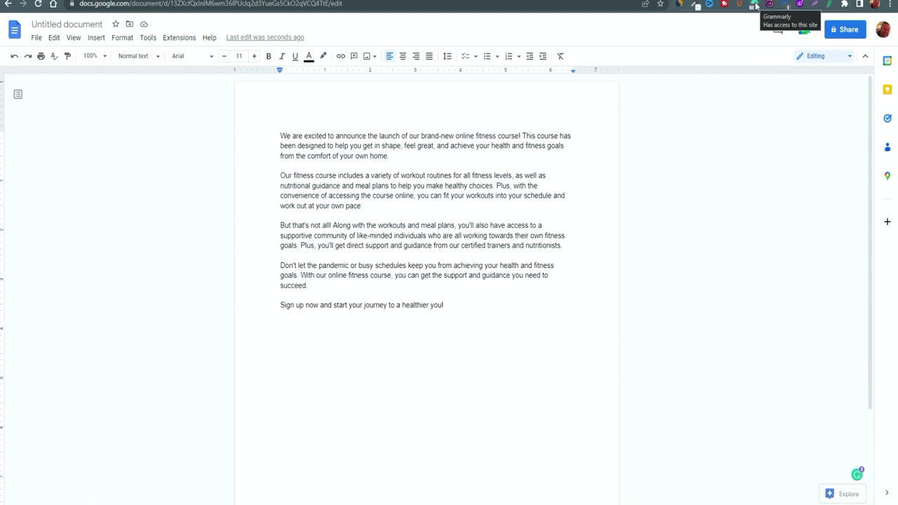
Copy the entire corrected fitness course post and create a new document in Grammarly.
key(ctrl+a)
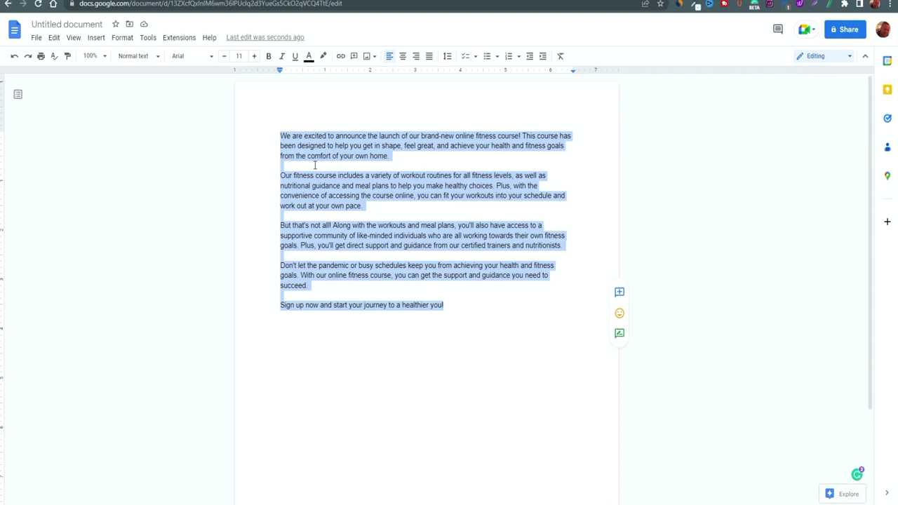
click(563, 369)
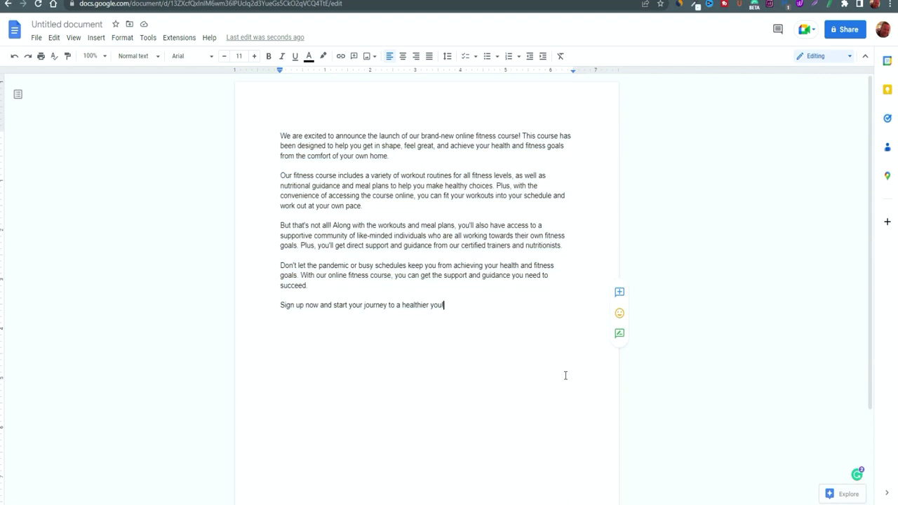
click(755, 5)
click(456, 180)
drag(362, 205, 281, 168)
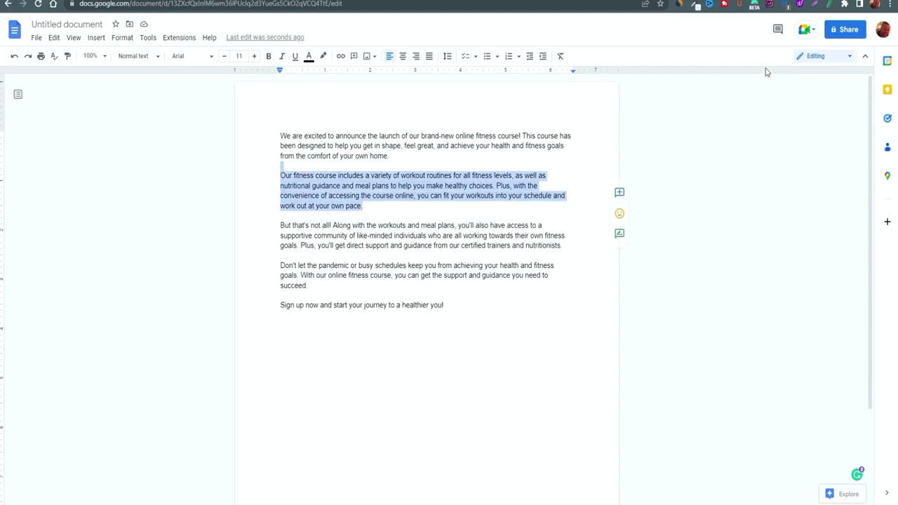
drag(493, 307, 267, 140)
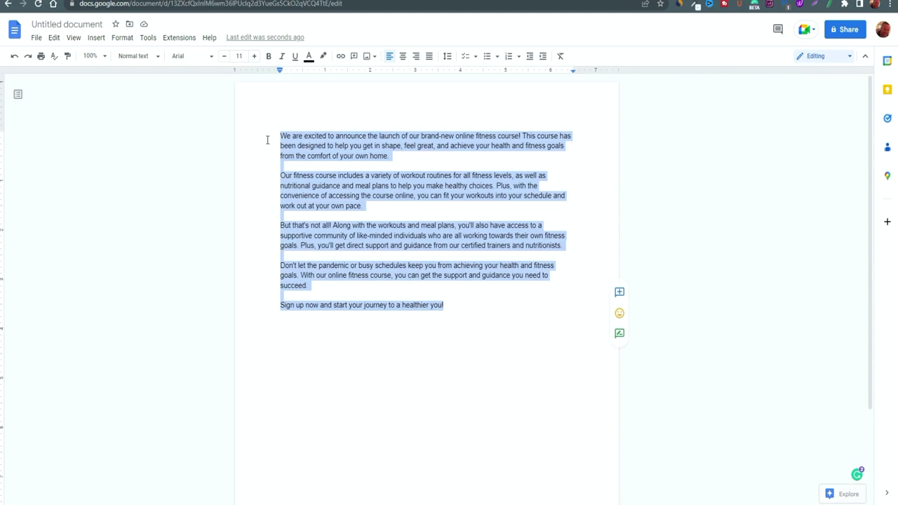
click(755, 7)
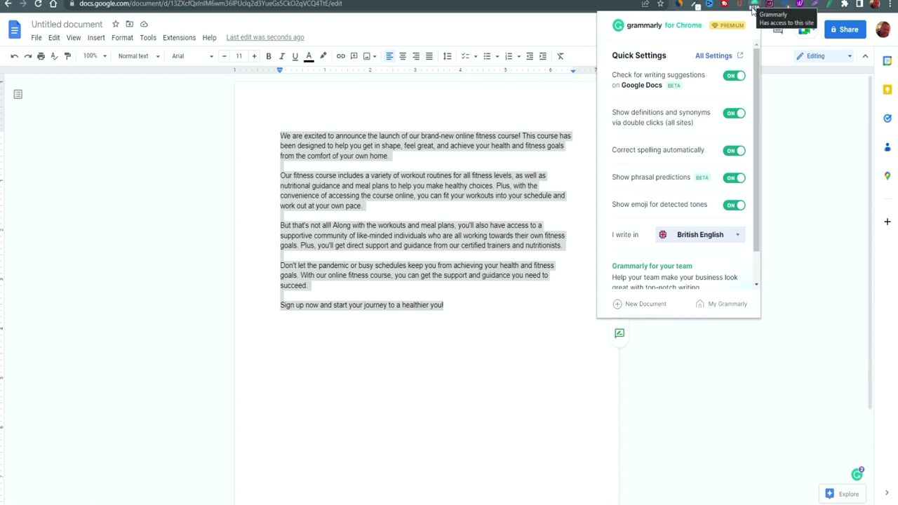
click(638, 304)
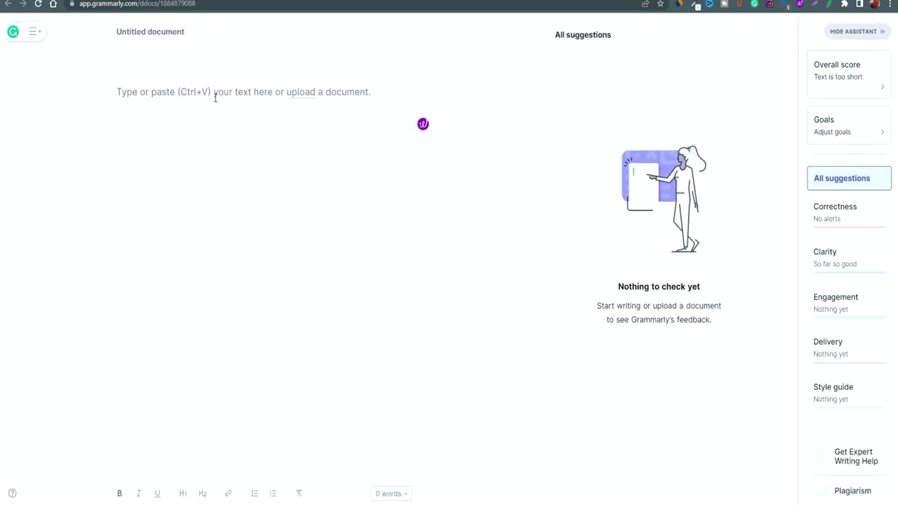
Paste the post into the new Grammarly document, run the plagiarism check, and examine the flagged opening phrase.
key(ctrl+v)
click(220, 104)
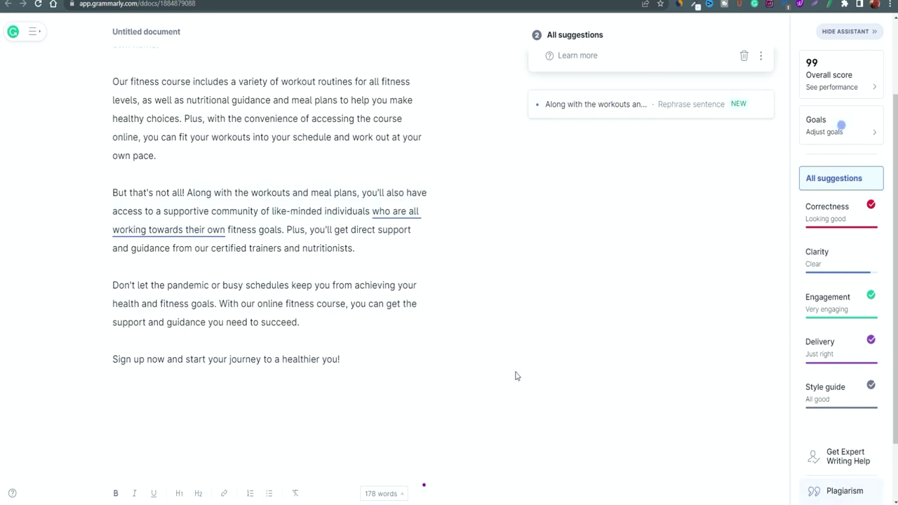
click(844, 495)
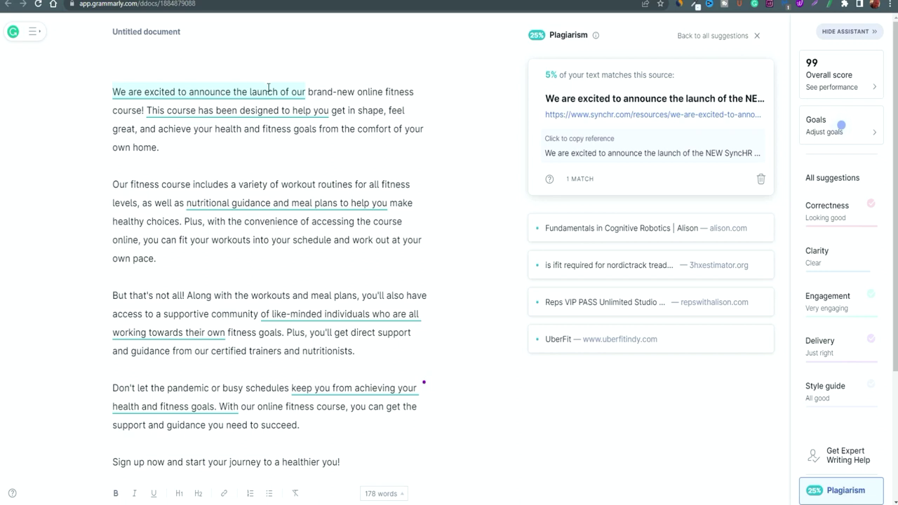
drag(305, 92, 78, 94)
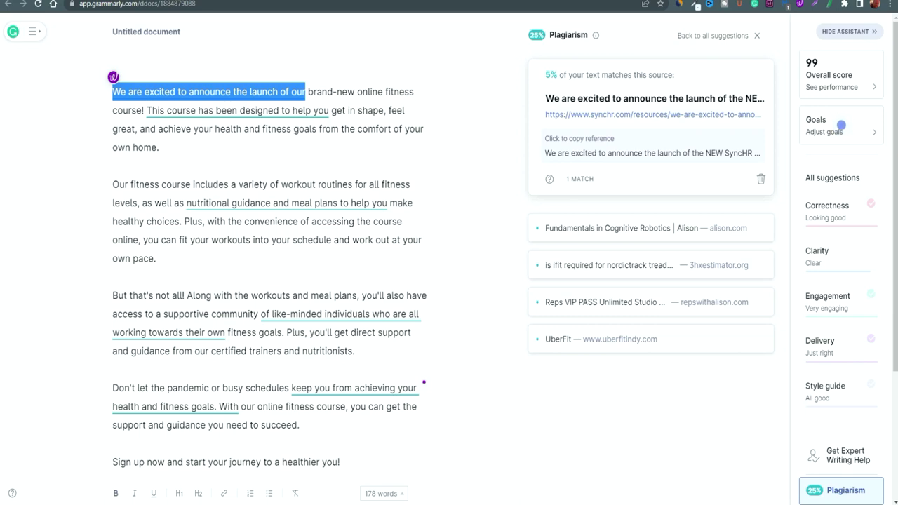
Switch to Originality.ai, review its plagiarism checker and AI detector homepage, and return to the flagged phrases in Grammarly.
click(605, 2)
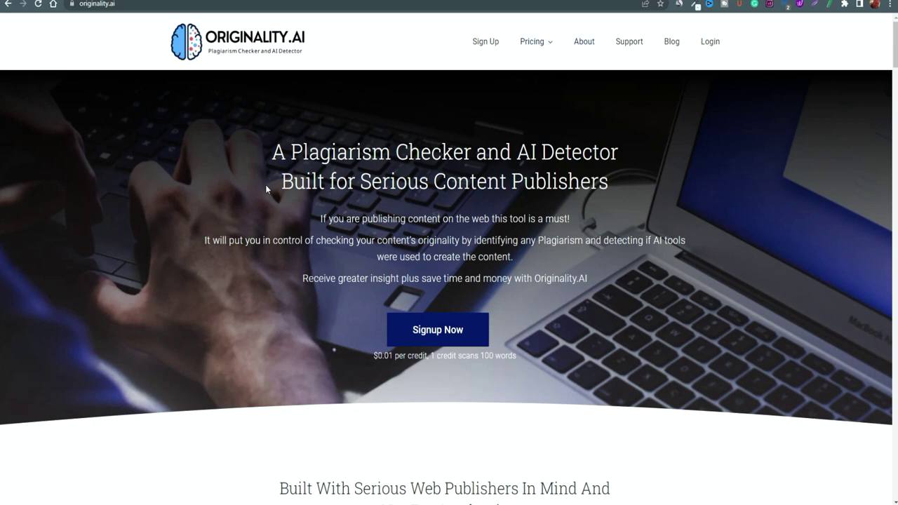
scroll(597, 224, down, 1)
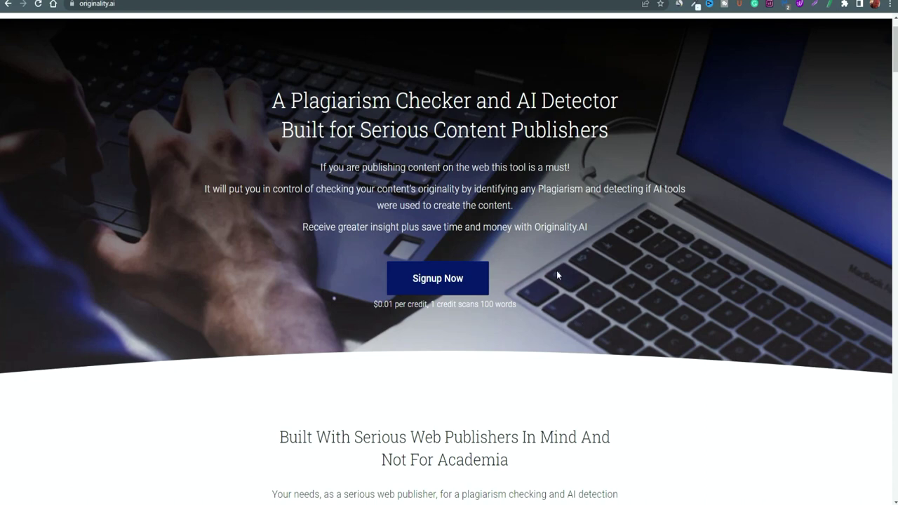
scroll(558, 275, down, 10)
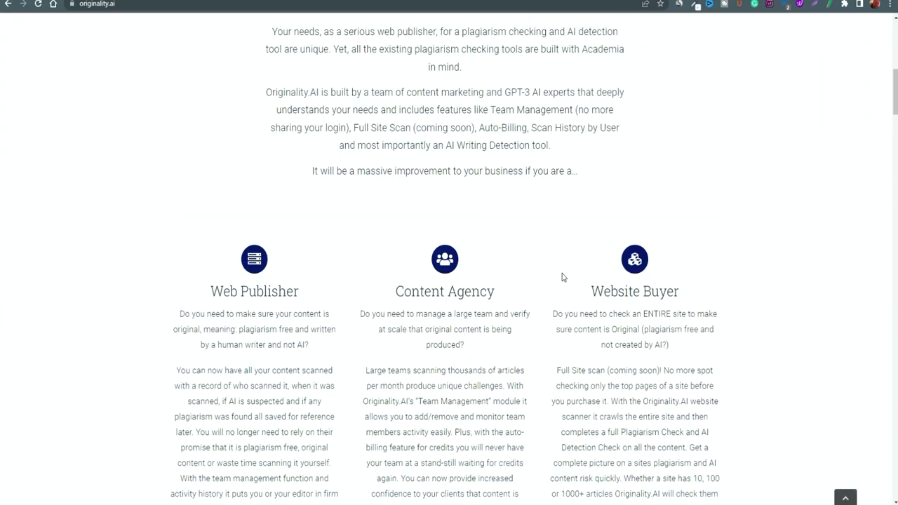
scroll(562, 277, down, 5)
scroll(562, 277, up, 16)
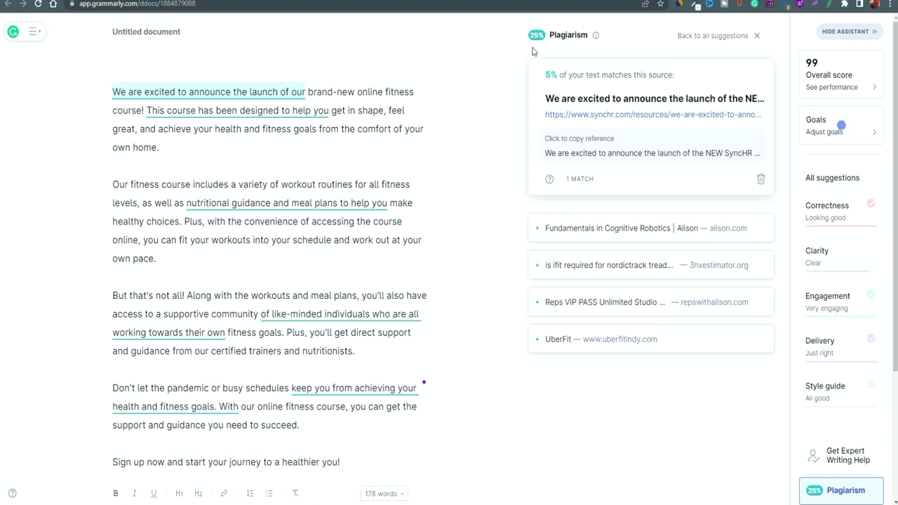
click(276, 202)
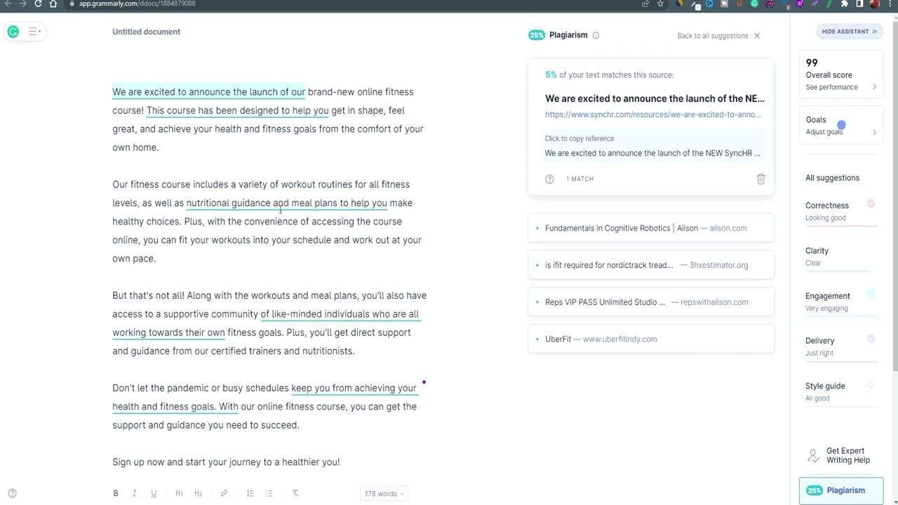